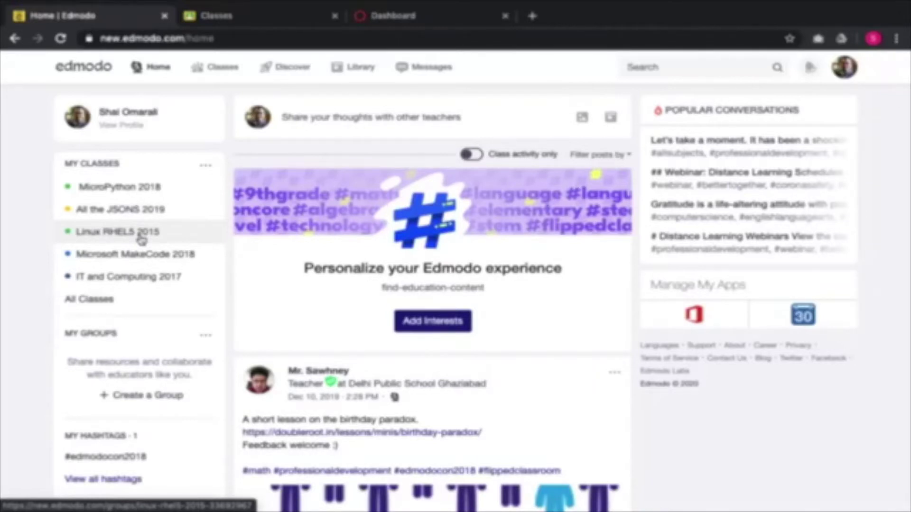
Start a new class named "English Grade 7" with the description "Class for teaching English Grade 7" and the 7th Grade level.
left_click(210, 66)
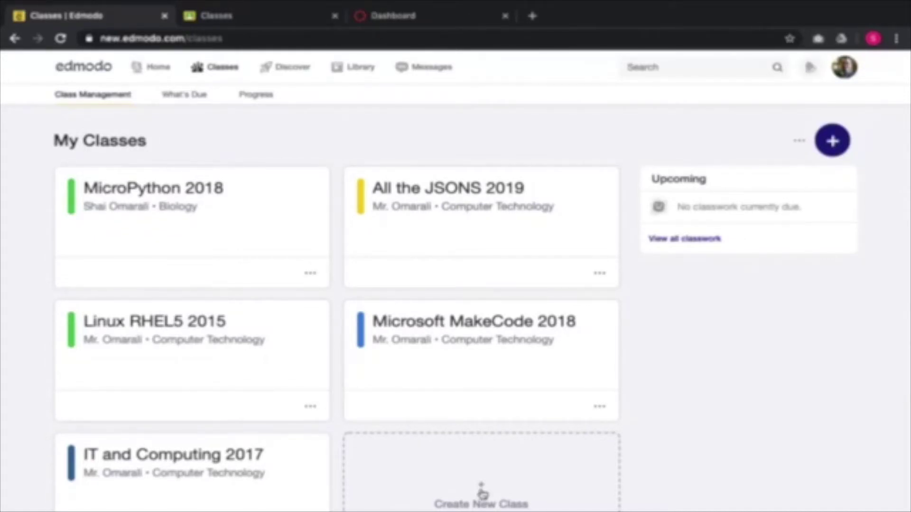
left_click(482, 493)
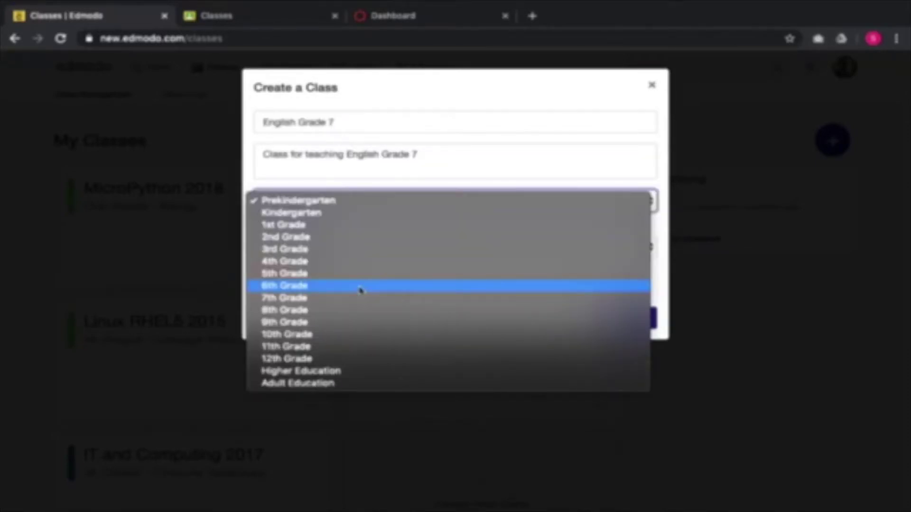
left_click(349, 298)
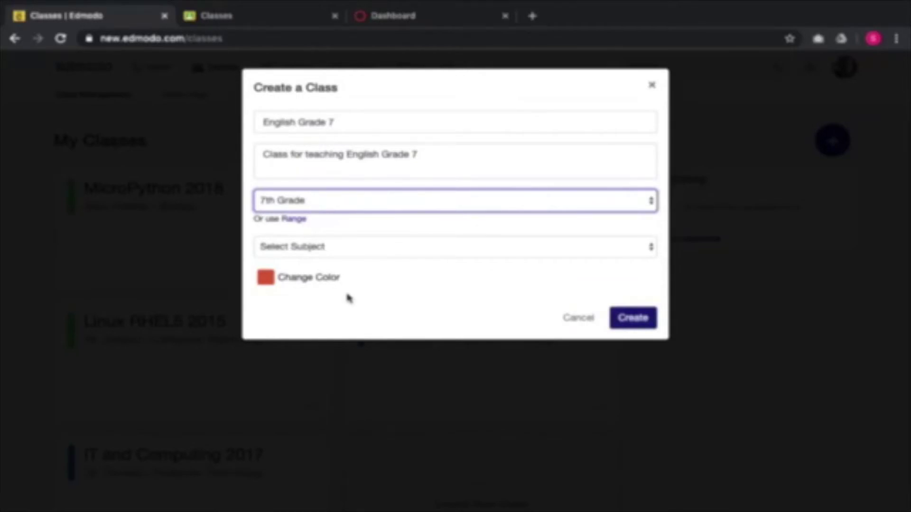
left_click(292, 219)
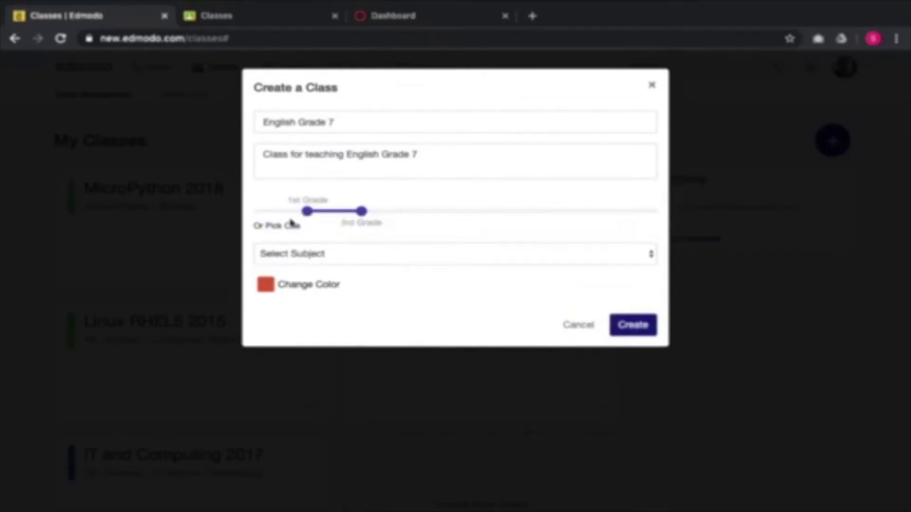
left_click(293, 226)
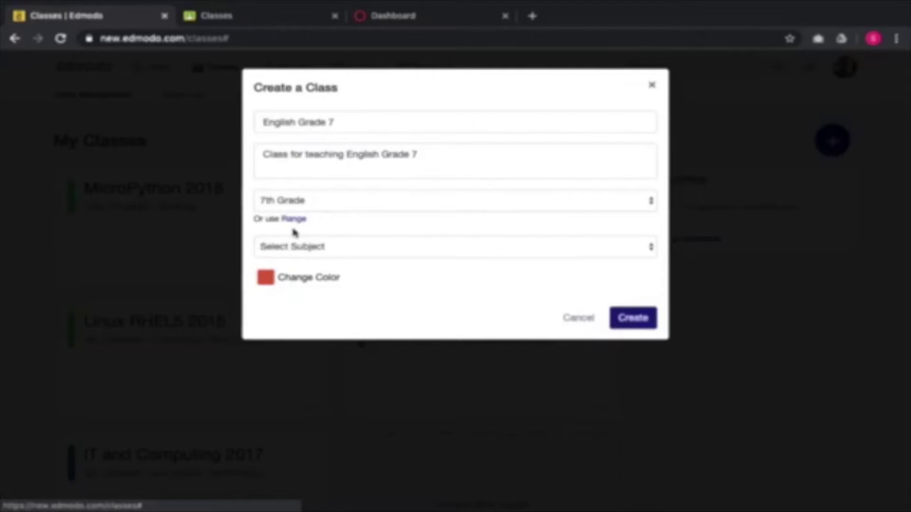
Set the new class's subject to Language Arts and its sub-subject to ESL.
left_click(296, 247)
left_click(454, 285)
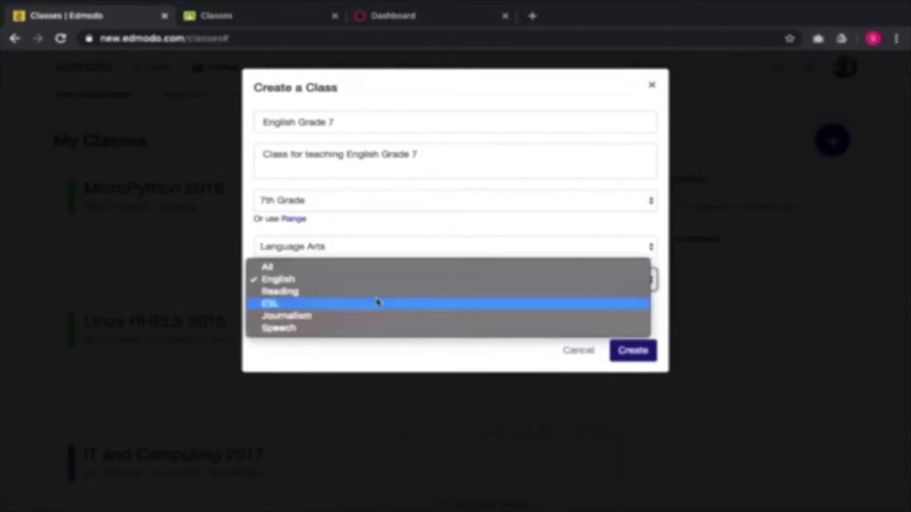
left_click(378, 303)
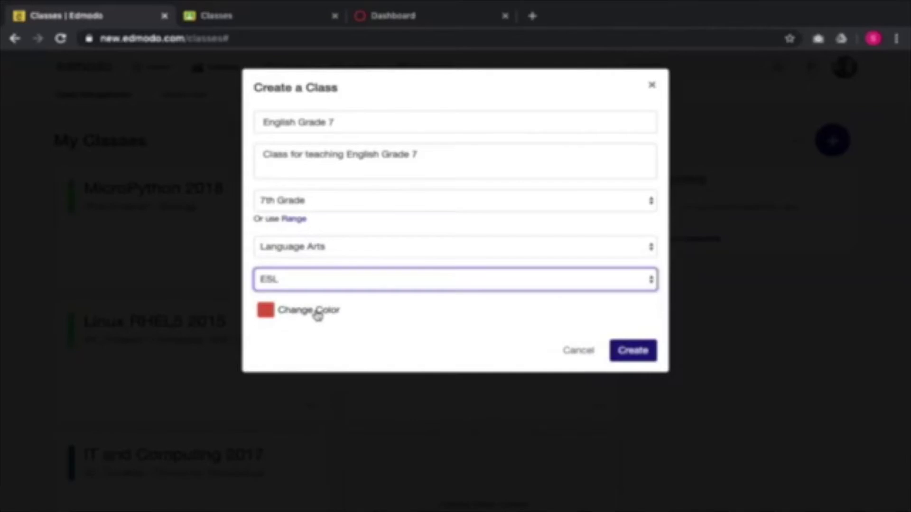
Change the class colour to the teal-green swatch, create the class and dismiss the welcome dialog.
left_click(318, 312)
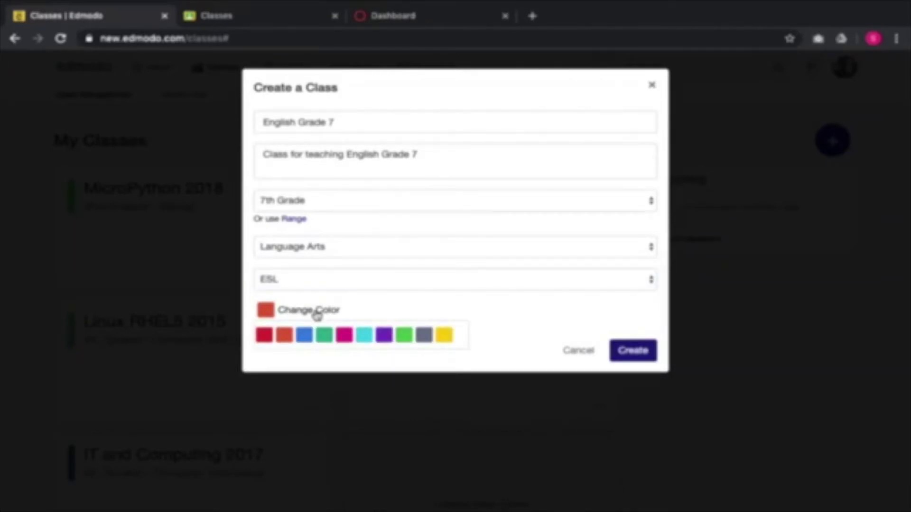
left_click(325, 336)
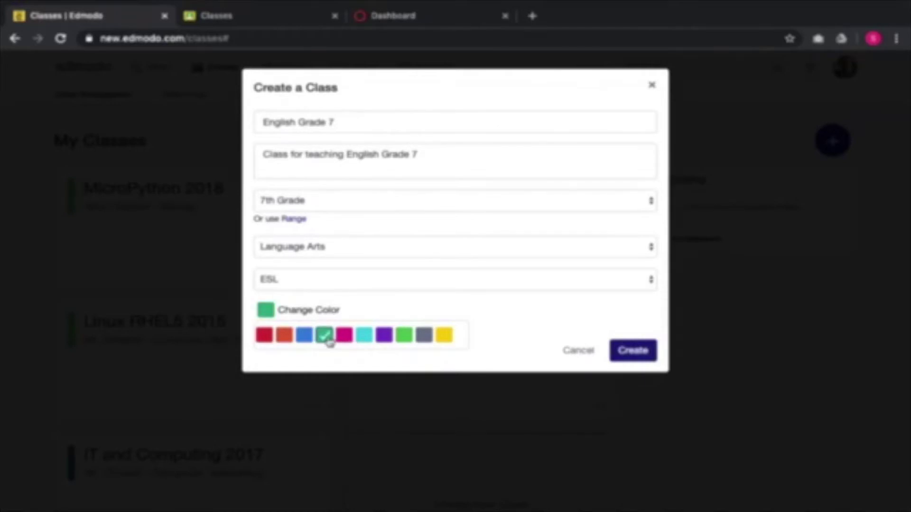
left_click(580, 349)
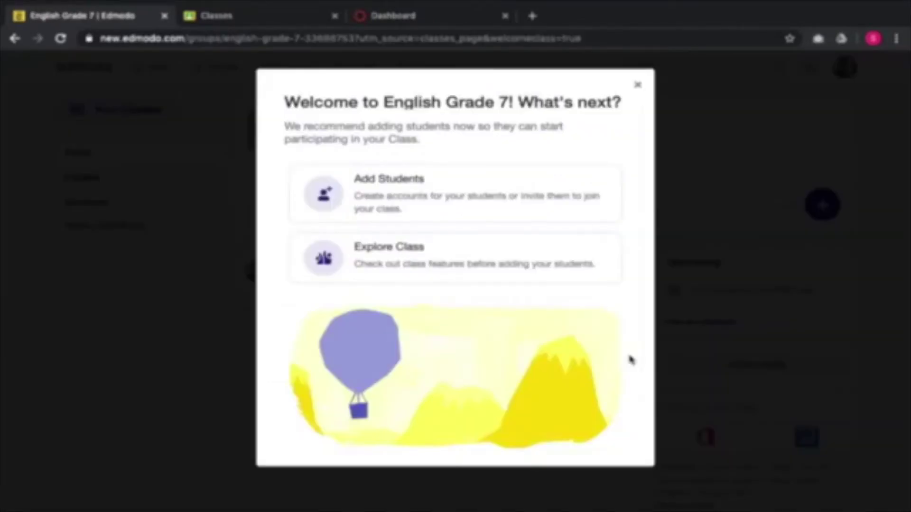
left_click(637, 87)
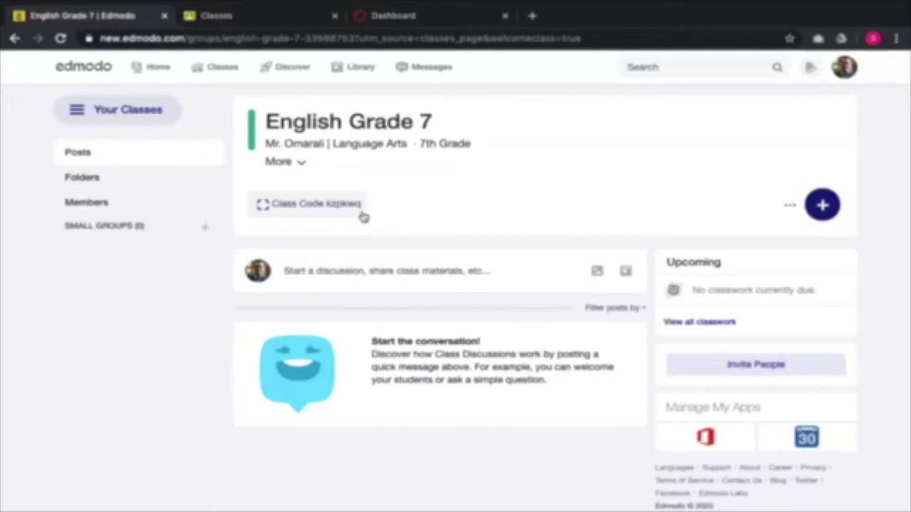
Write the class post "Welcome to Grade 7 English" and schedule it for April 9, 2020 1:00 AM.
left_click(366, 271)
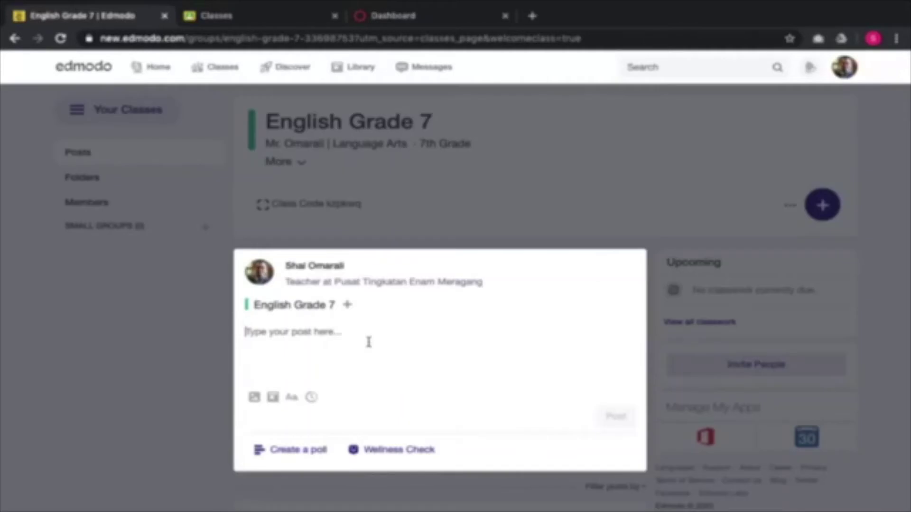
type("Welcome to Grade 7 English")
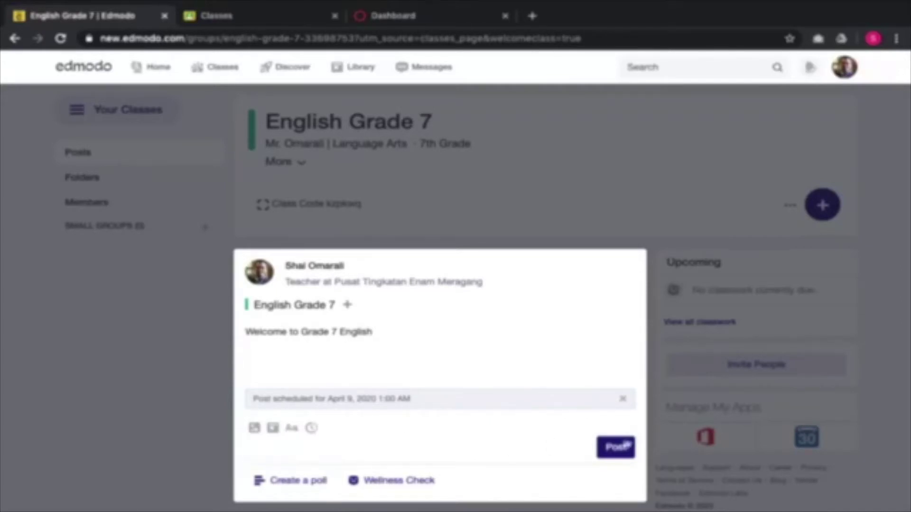
left_click(615, 447)
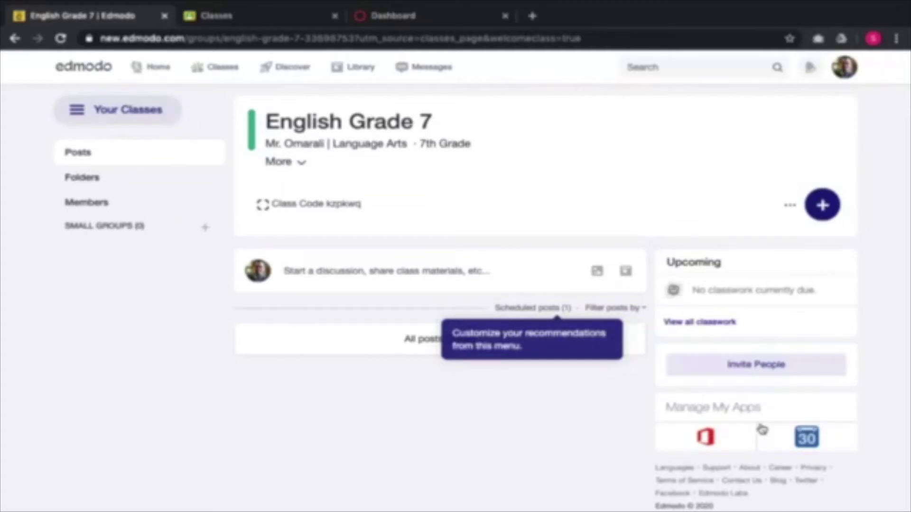
Look over the Office app options and the class's folder-sharing options, leaving both without changes.
left_click(708, 435)
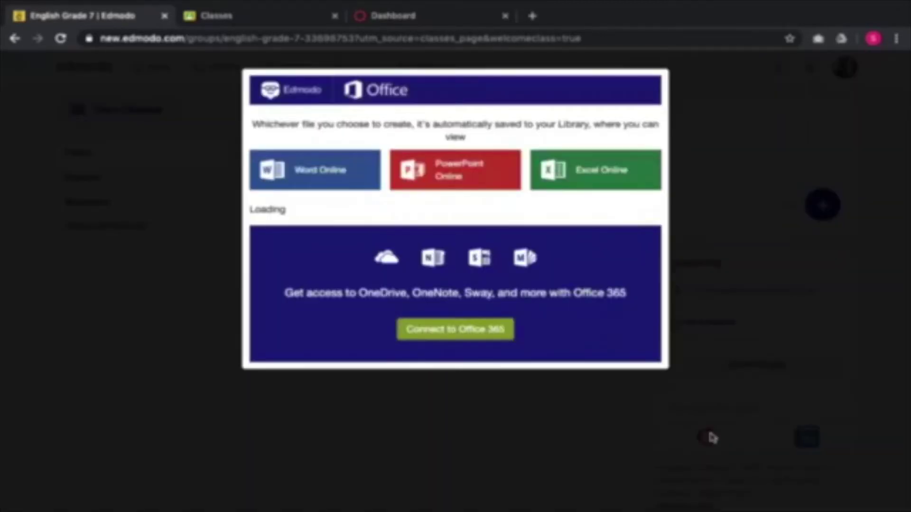
left_click(710, 435)
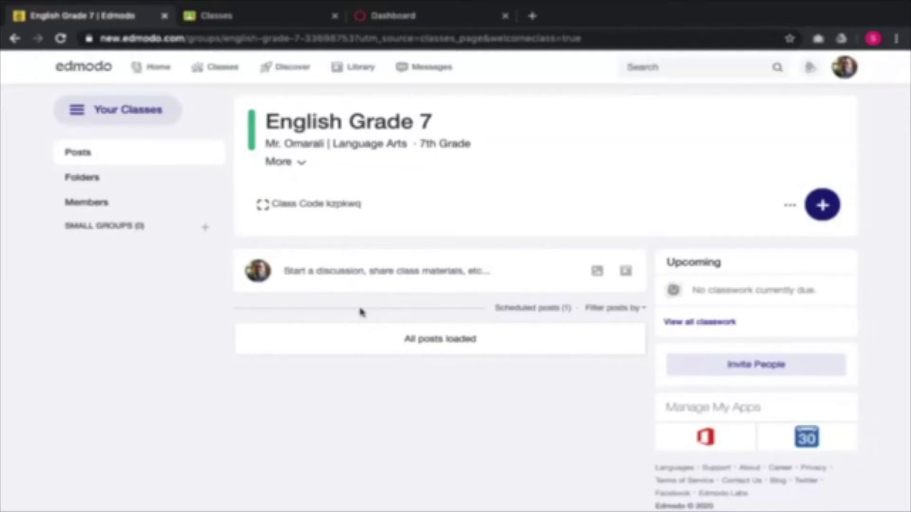
left_click(89, 184)
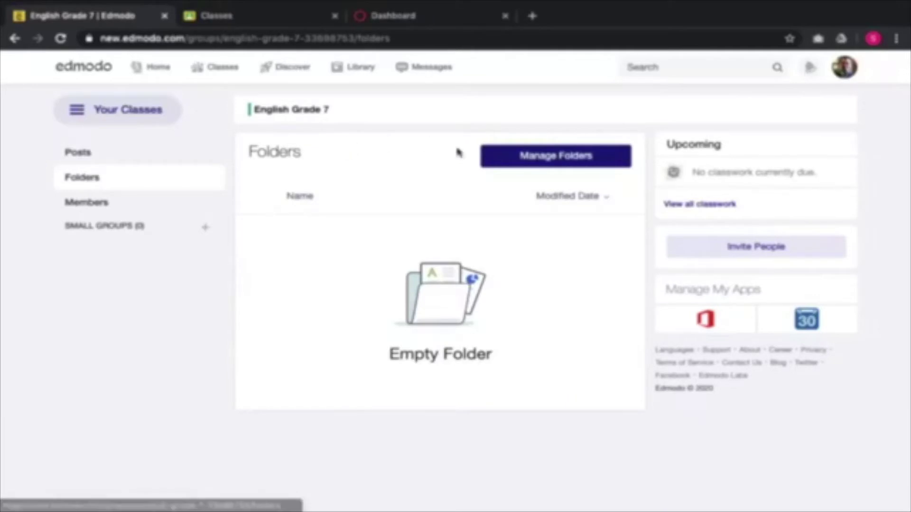
left_click(545, 157)
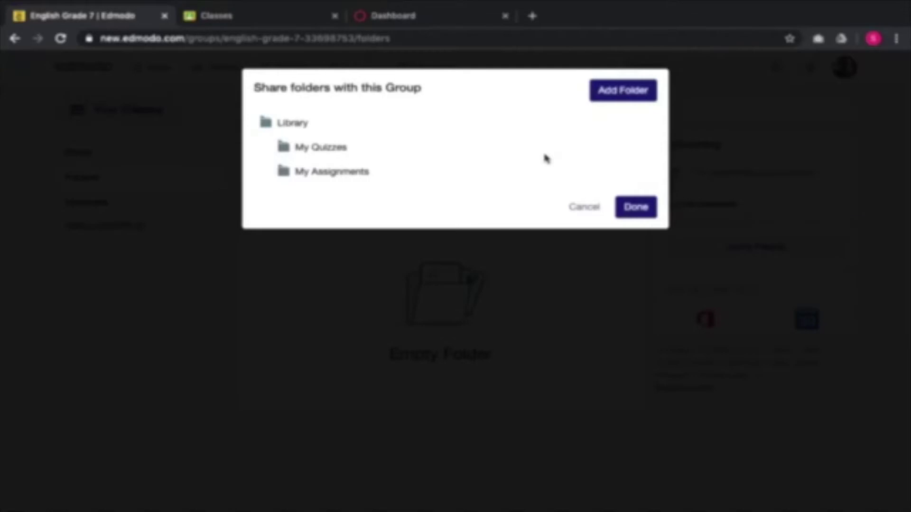
left_click(631, 90)
left_click(651, 85)
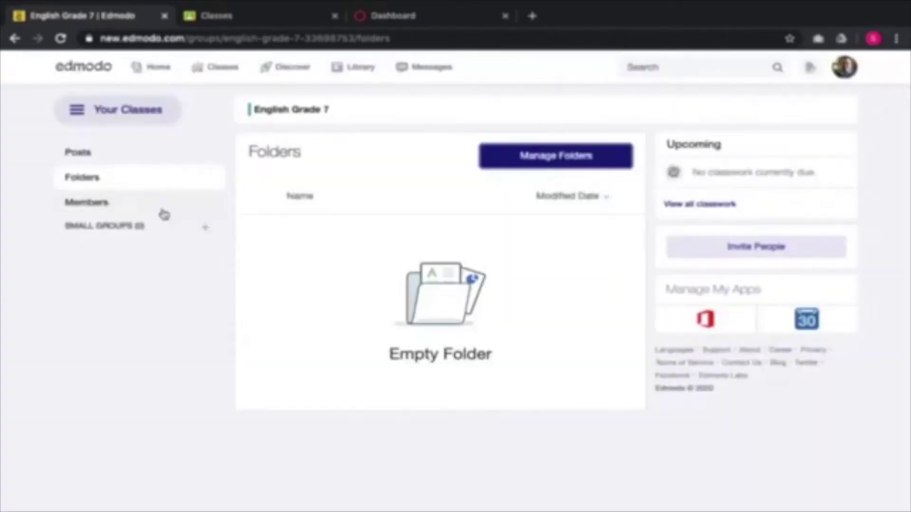
View the teacher and student lists among the members of English Grade 7.
left_click(99, 205)
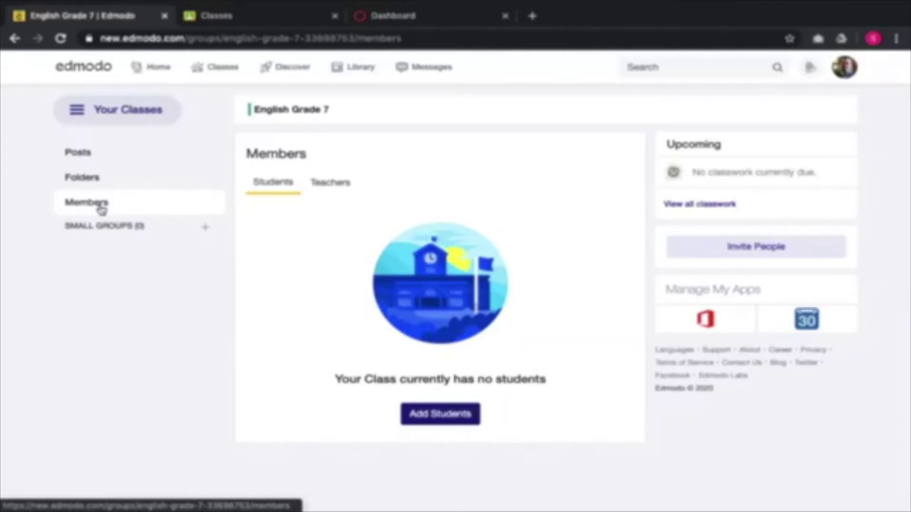
left_click(324, 192)
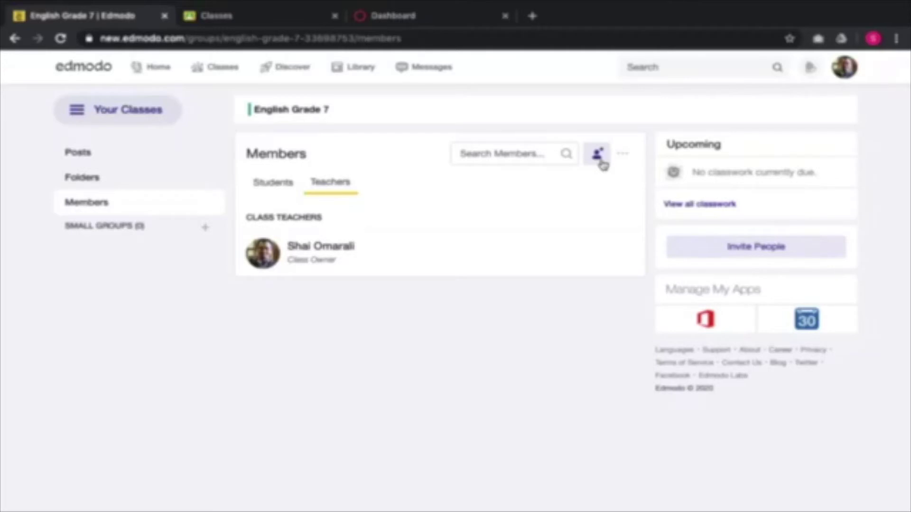
left_click(278, 195)
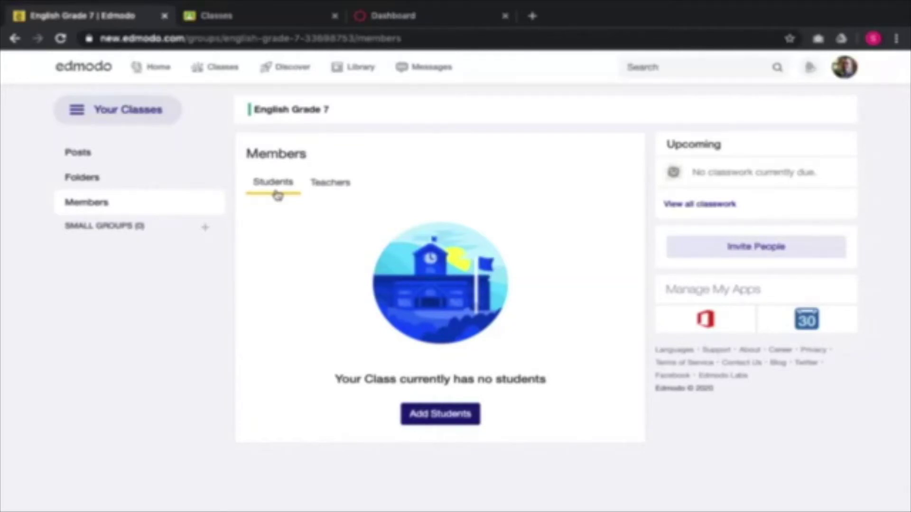
Examine the ways to add students to the class and read the PDF handout with joining instructions.
left_click(447, 412)
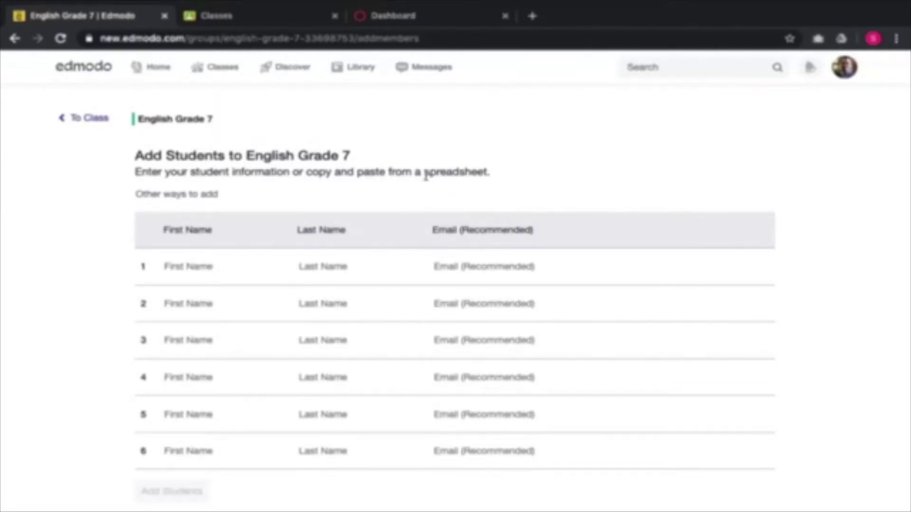
left_click_drag(424, 173, 496, 180)
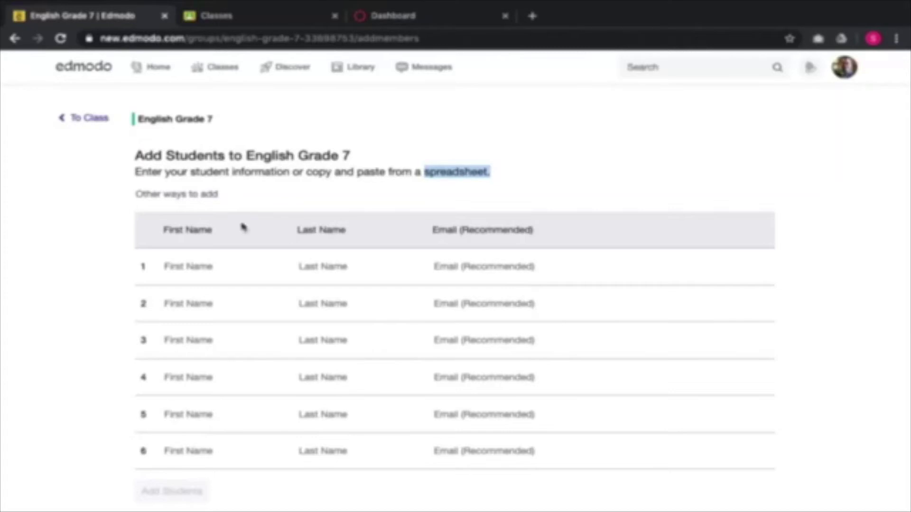
left_click(174, 197)
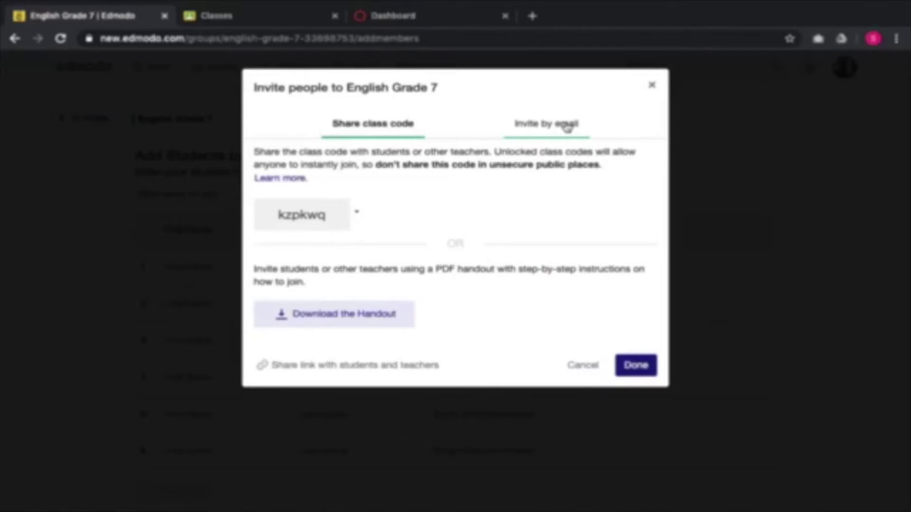
left_click(341, 311)
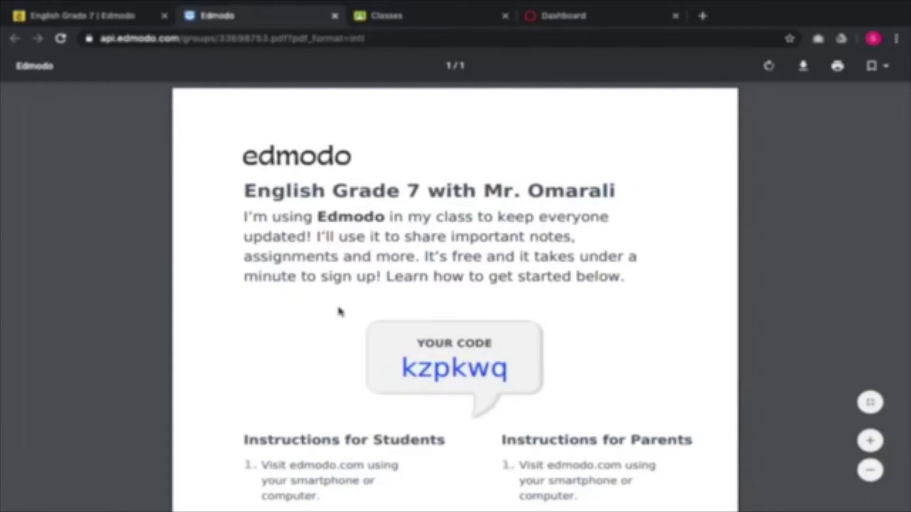
scroll(340, 311, "down", 5)
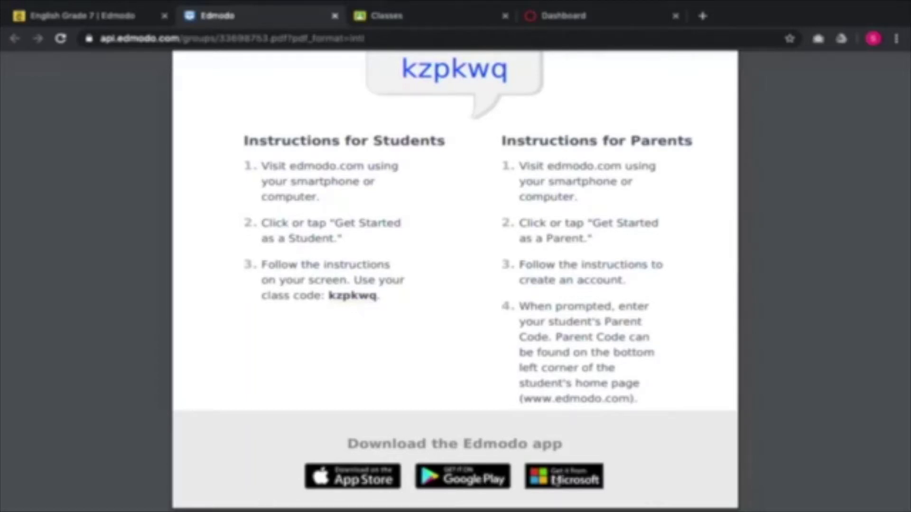
Return to the English Grade 7 class and create a new assignment titled "Introduce yourself".
left_click(83, 15)
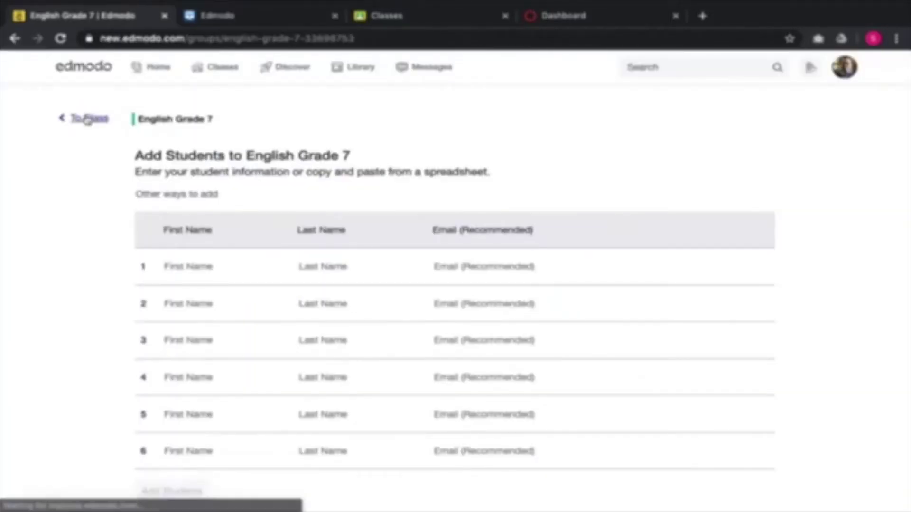
left_click(88, 118)
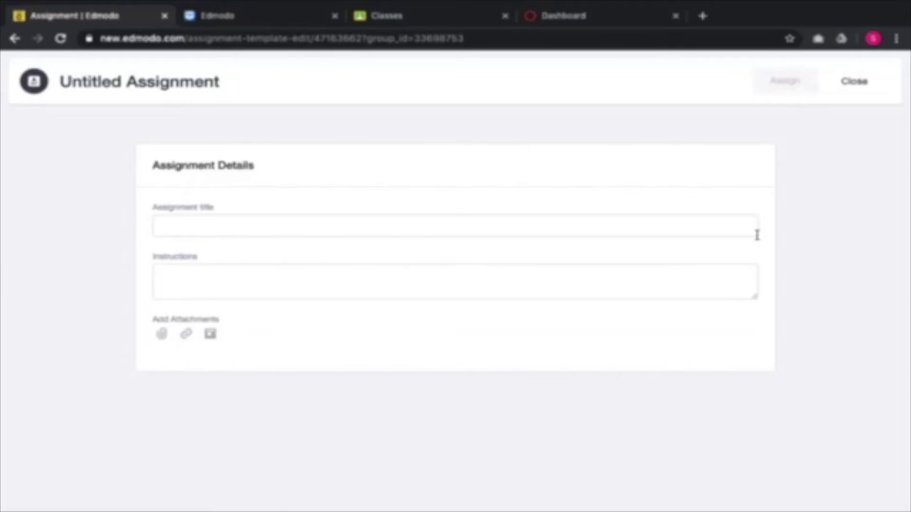
left_click(757, 233)
type("Introduce ")
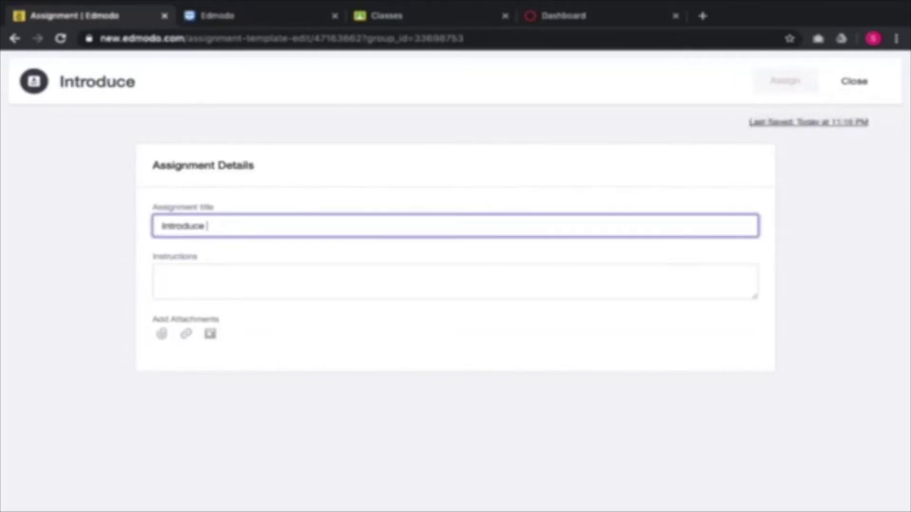
type("yourself")
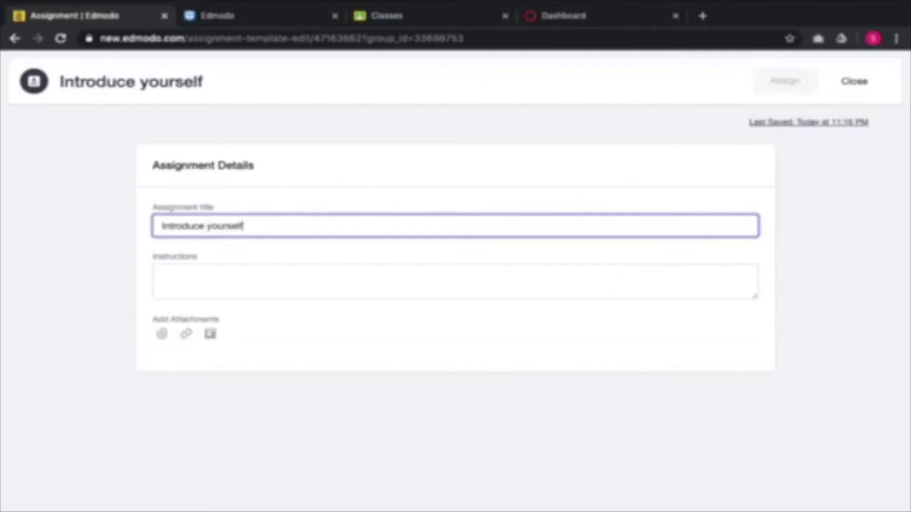
Enter the assignment instructions "PLease introduce yourself here to your friends." and close the assignment without assigning it.
left_click(600, 268)
type("PLease ")
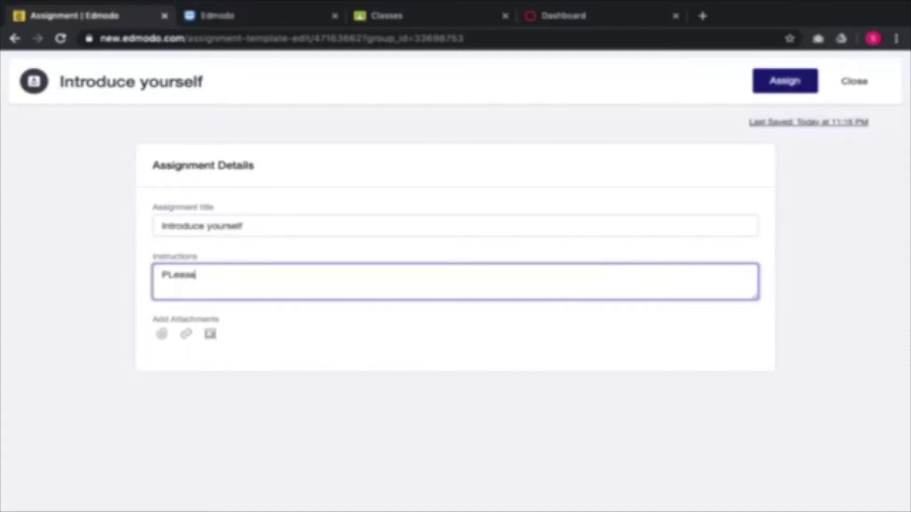
type("introduce your")
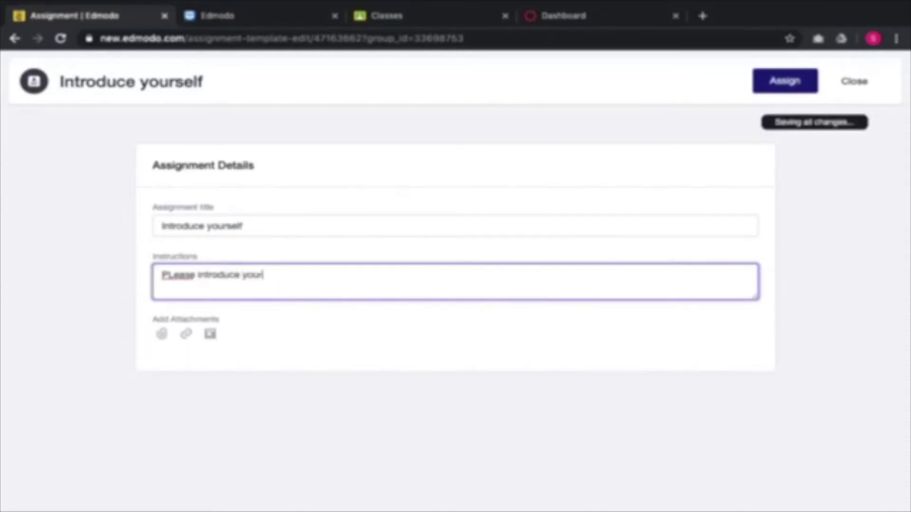
type("self here to your friends.")
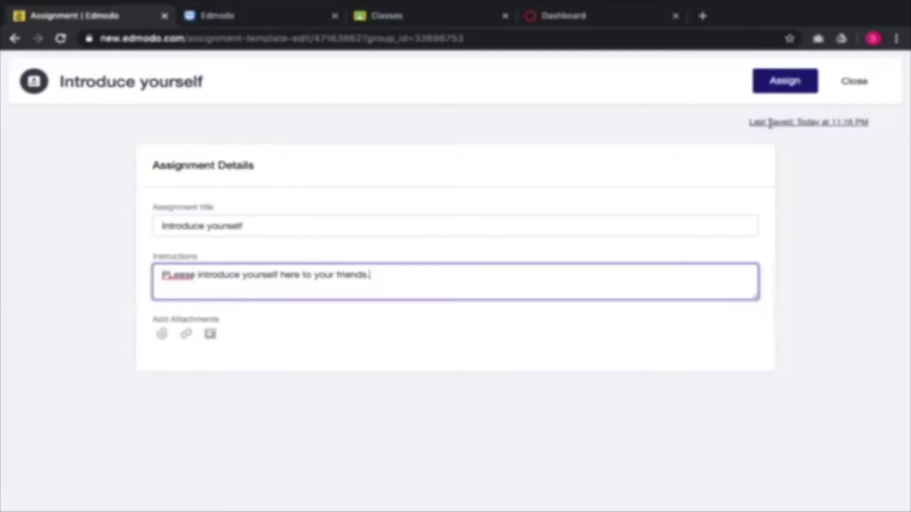
left_click(866, 84)
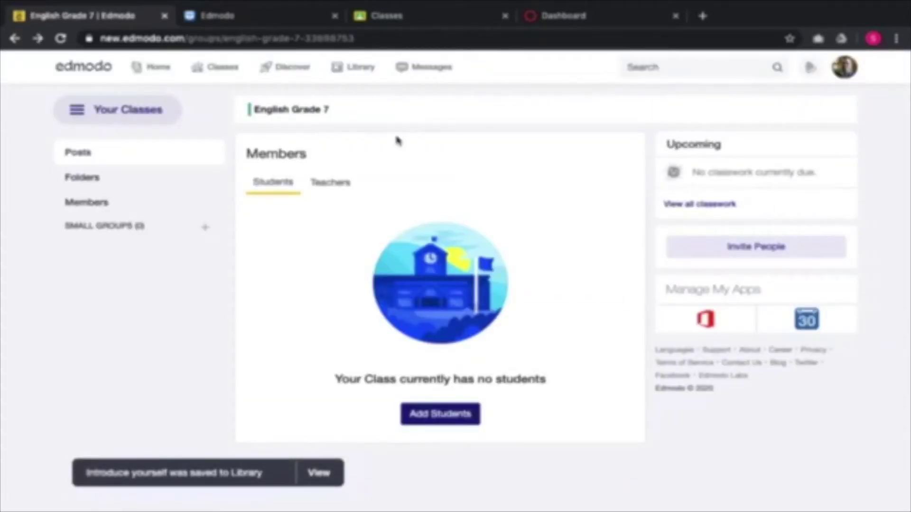
Create a new quiz in the English Grade 7 class with the title "Grade 7 Quiz Assignment".
left_click(218, 67)
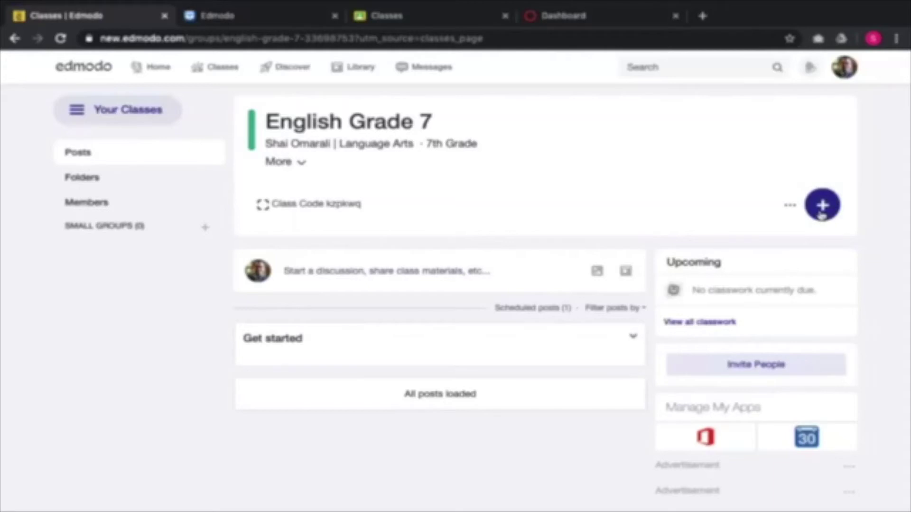
left_click(822, 213)
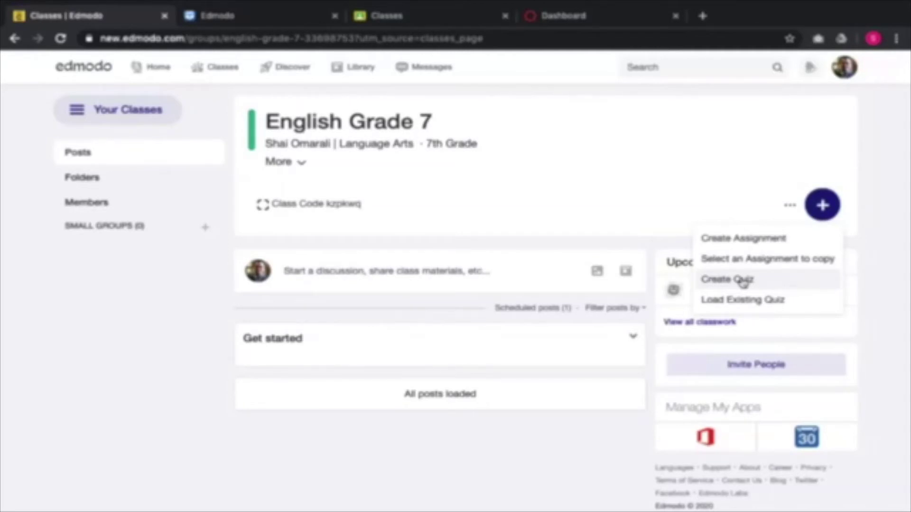
left_click(742, 280)
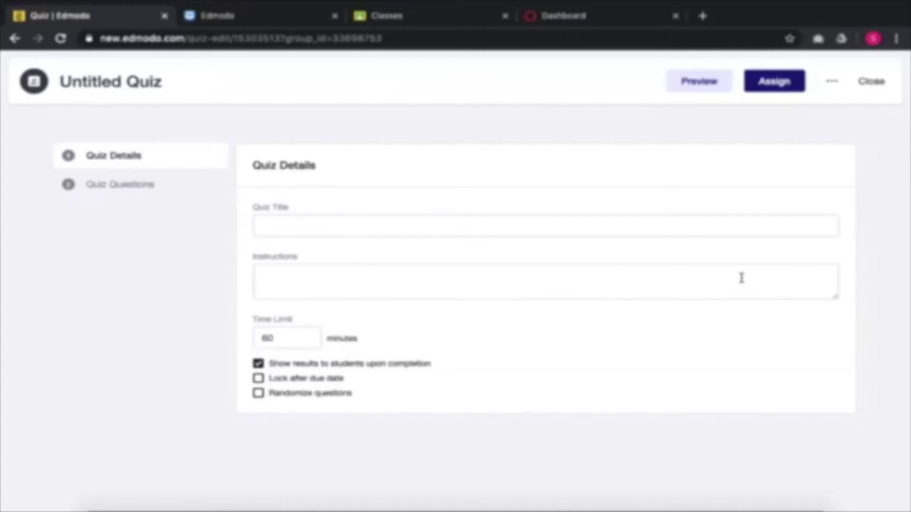
left_click(741, 226)
type("Grade 7")
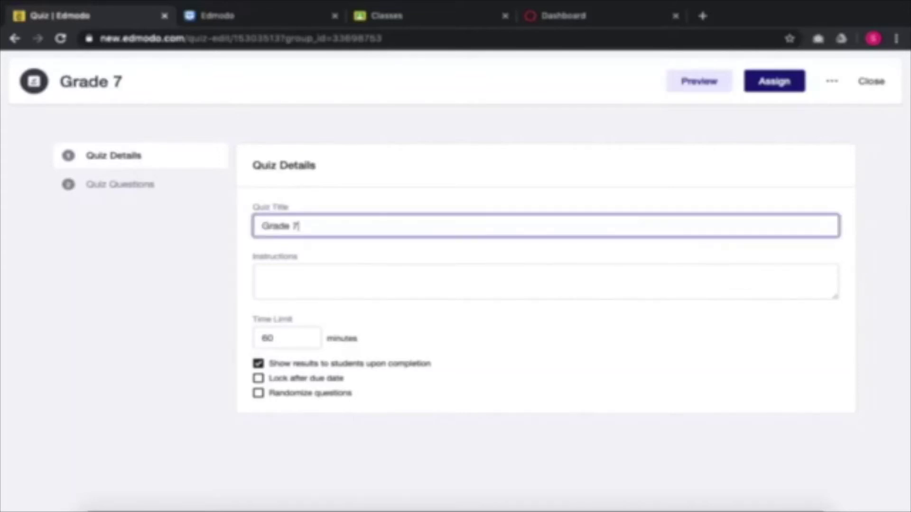
type(" Quiz Assignment")
Enter the quiz instructions "Complete this assignment." and enable locking after the due date and randomized questions.
left_click(268, 275)
type("Q")
type("omple")
type("te this assig")
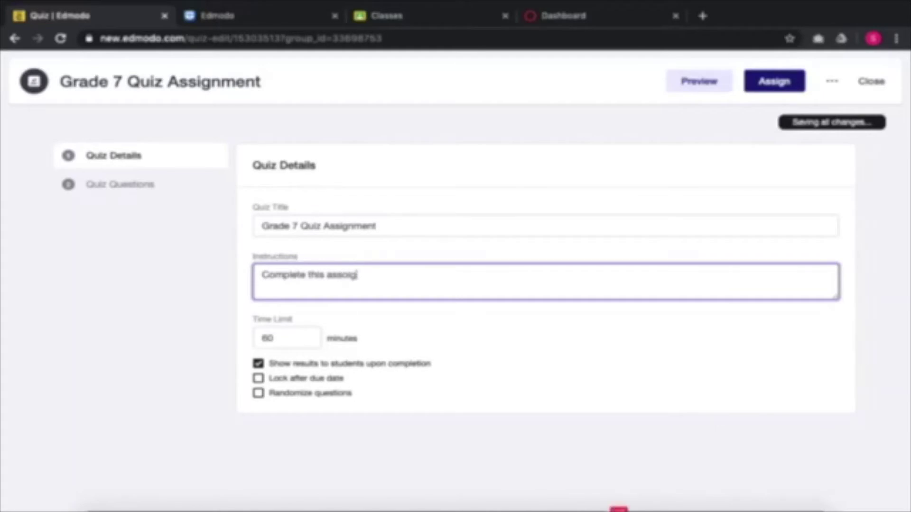
type("nment.")
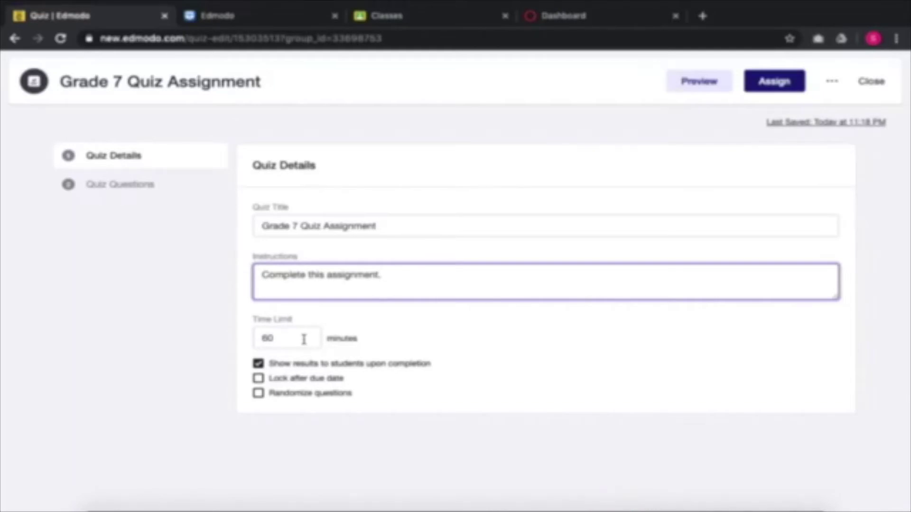
left_click(258, 378)
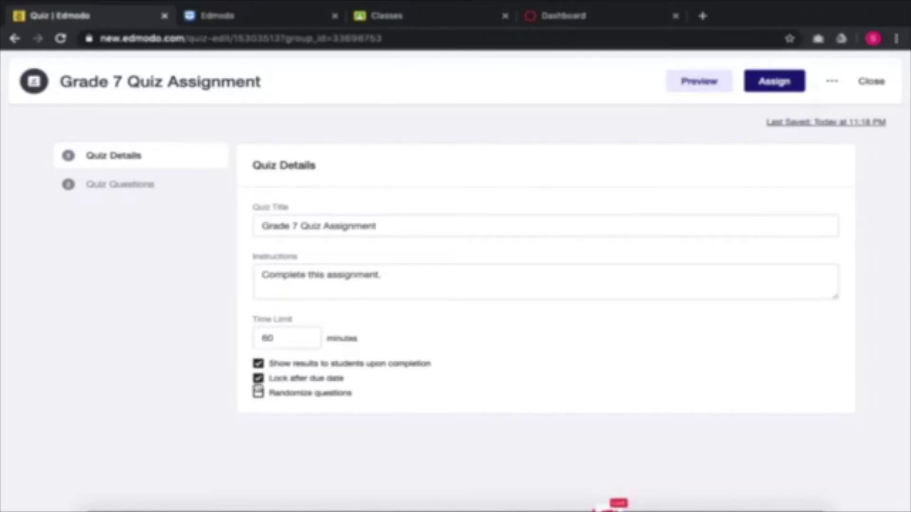
left_click(258, 392)
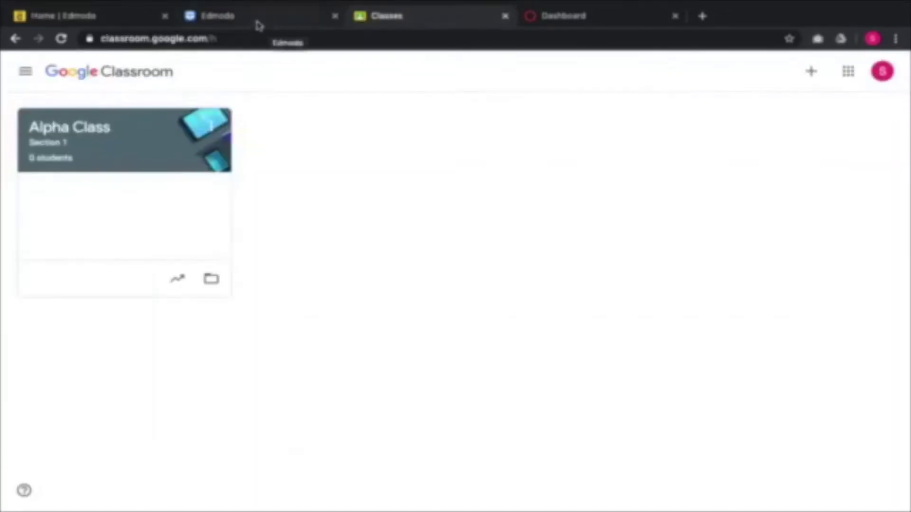
Close the PDF handout with the joining instructions and return to the Edmodo home page.
left_click(258, 25)
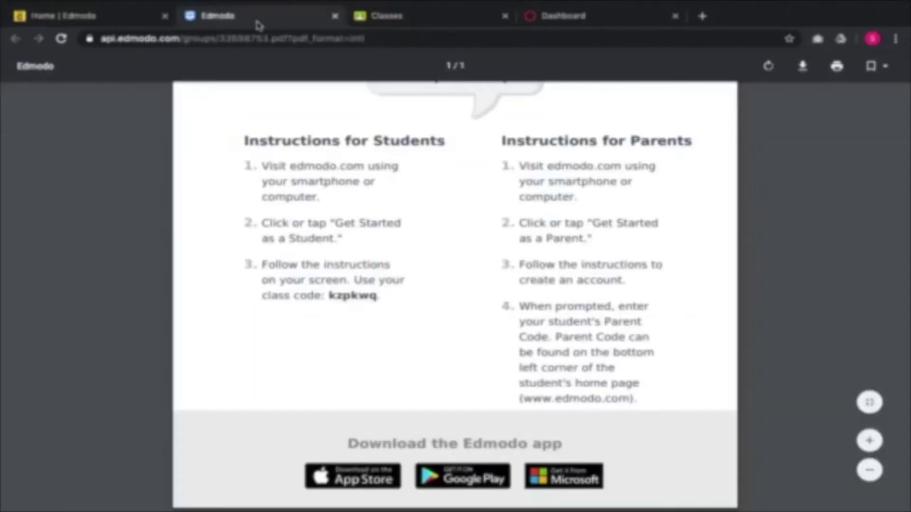
left_click(335, 16)
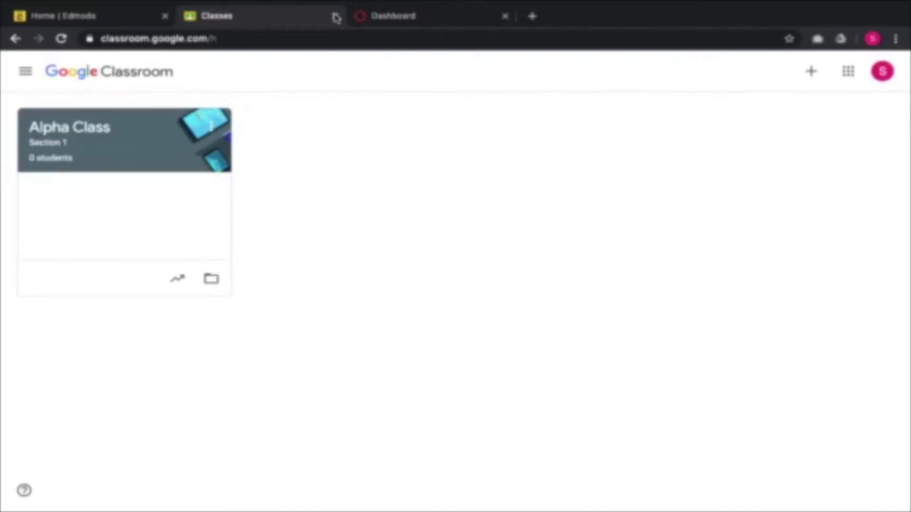
left_click(118, 18)
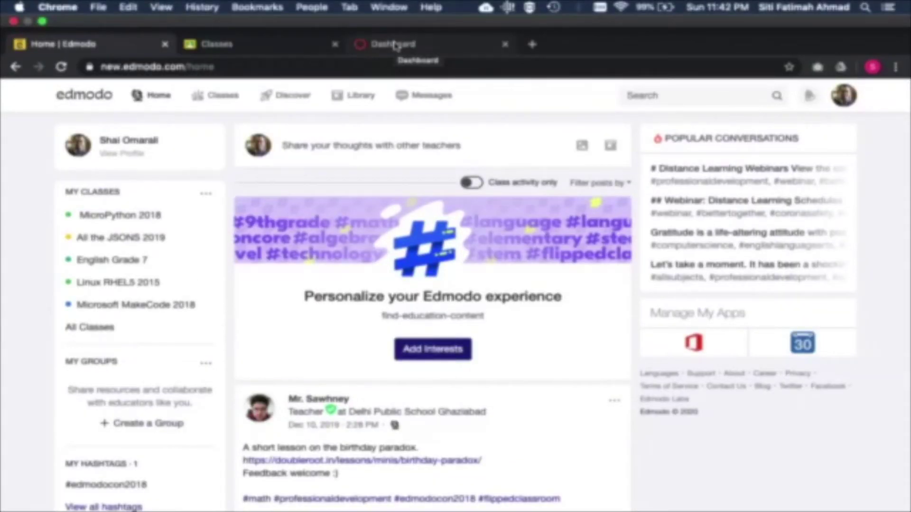
Switch to Canvas, view the list of courses and return to the dashboard.
left_click(394, 44)
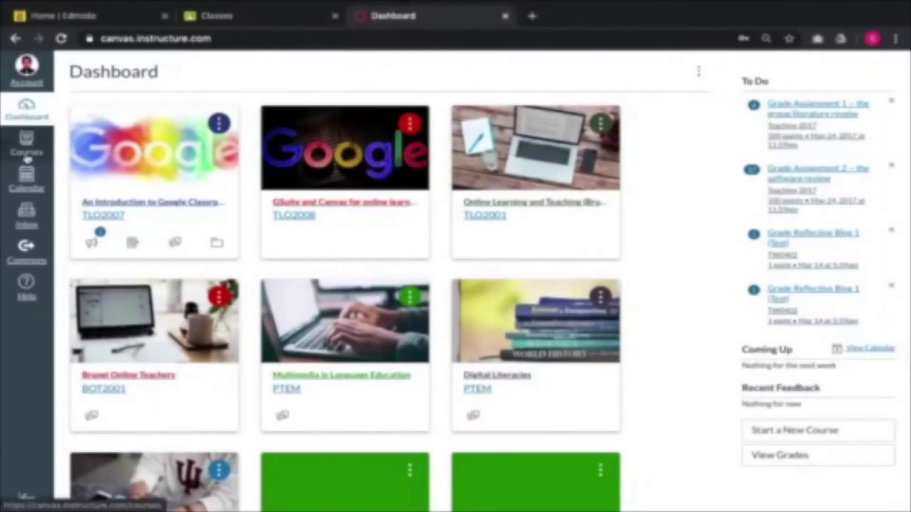
left_click(27, 158)
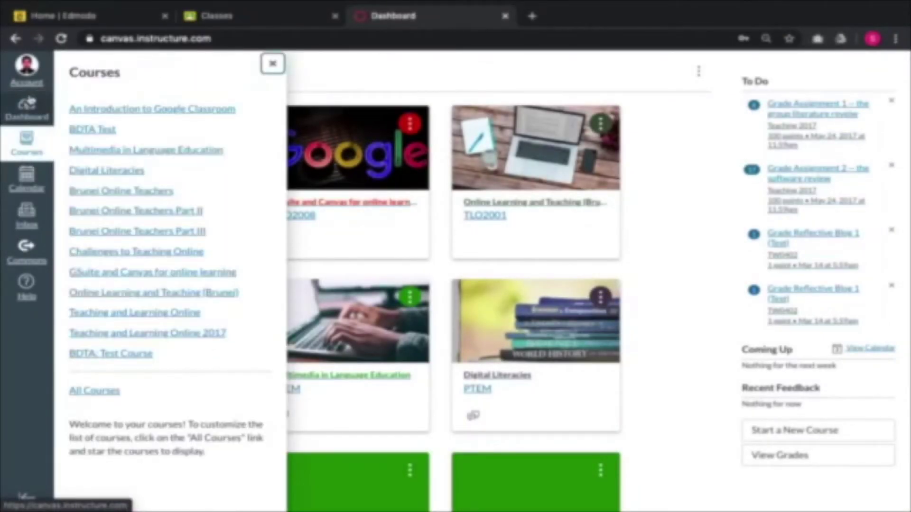
left_click(27, 107)
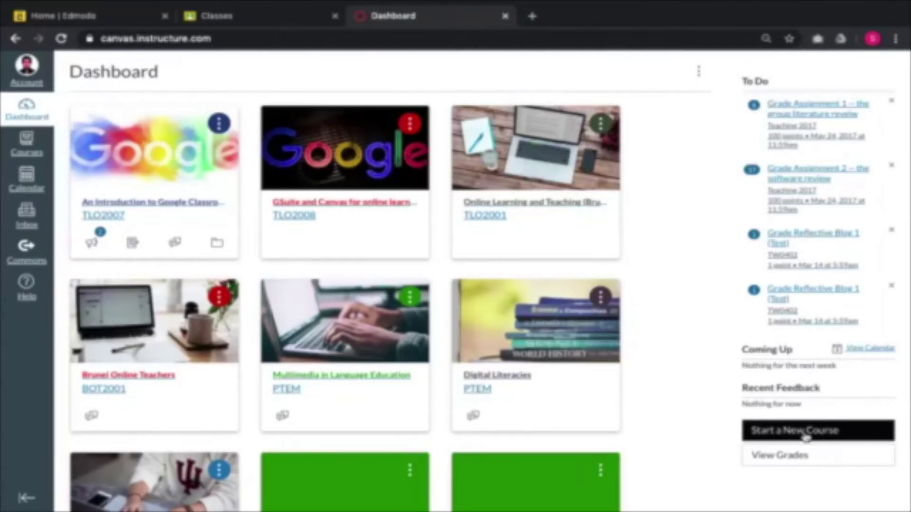
Create a new Canvas course named "Canvas LMS webinar" with the Private (Copyrighted) content license.
left_click(806, 435)
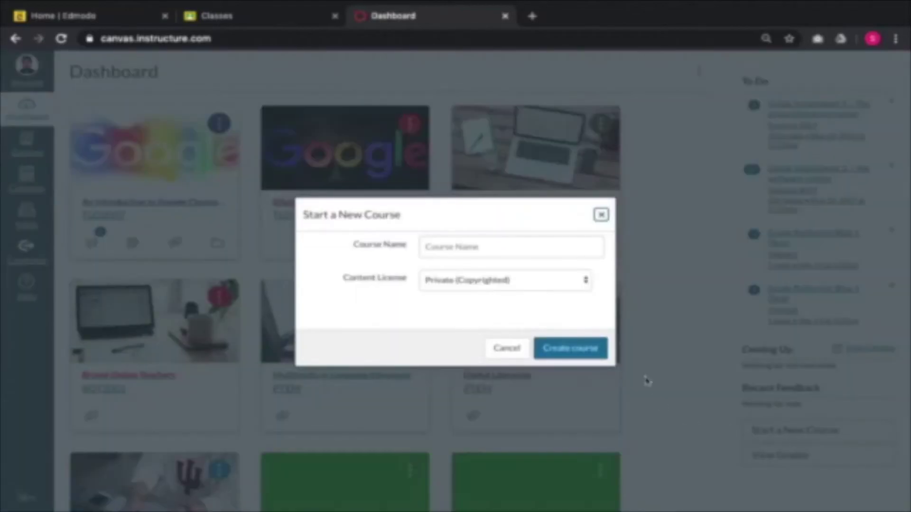
left_click(457, 245)
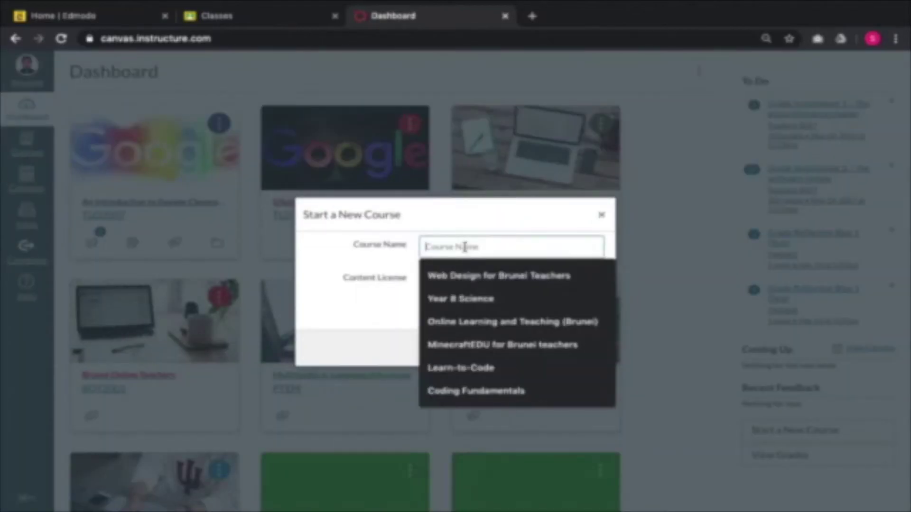
type("Canvas ")
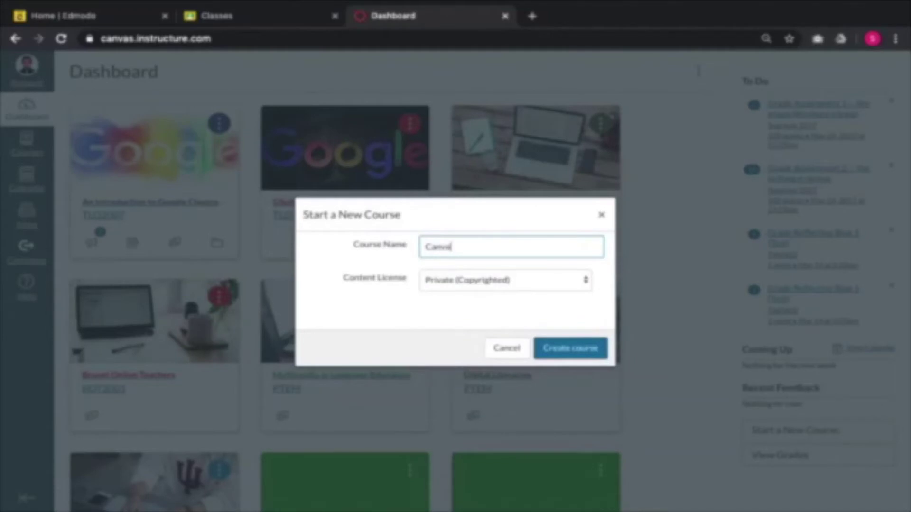
type("LMS webinar")
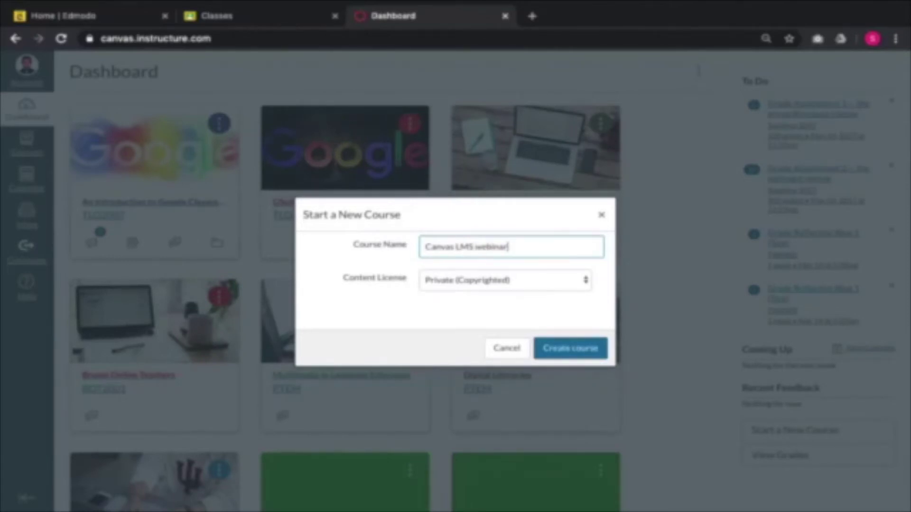
key("Return")
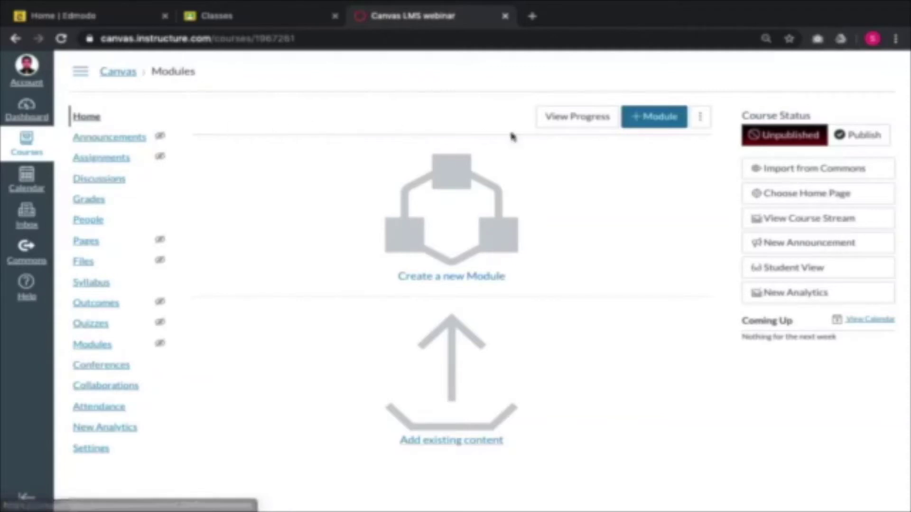
Add a module named "Week 1 - Learning to count" to the course.
left_click(104, 351)
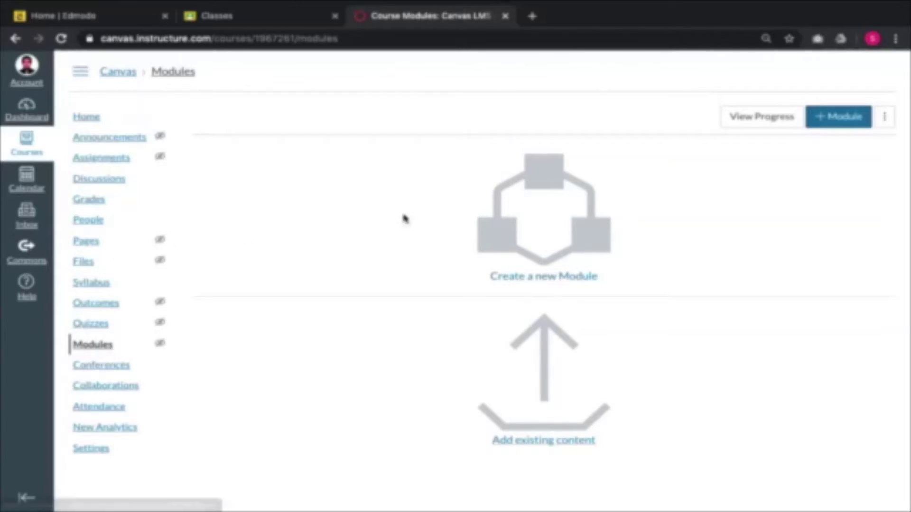
left_click(838, 119)
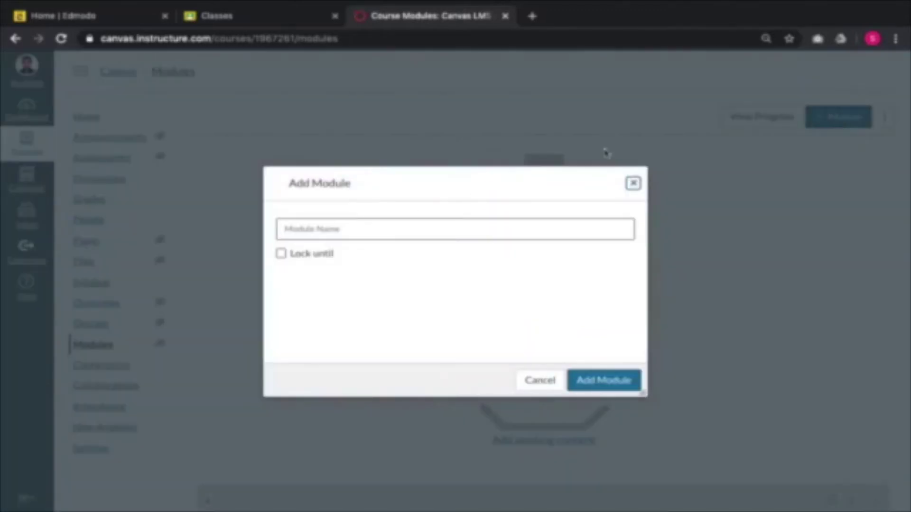
left_click(413, 229)
type("Day")
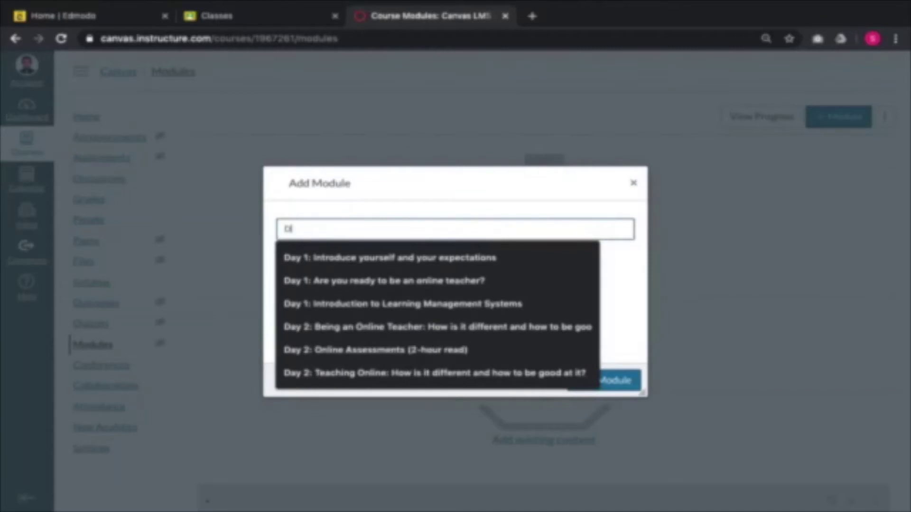
key("BackSpace")
key("BackSpace")
key("BackSpace")
type("Wedk 1 -")
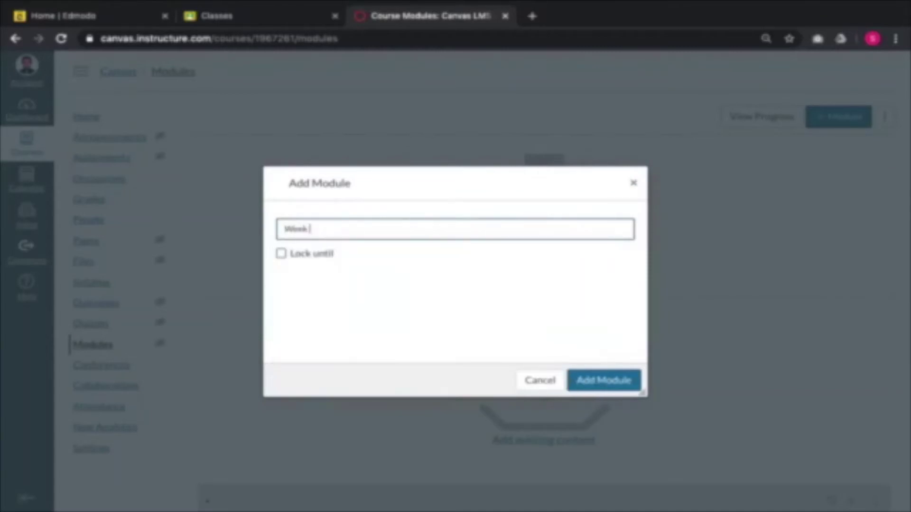
type(" Learning")
key("BackSpace")
type("g m")
key("BackSpace")
type("to count")
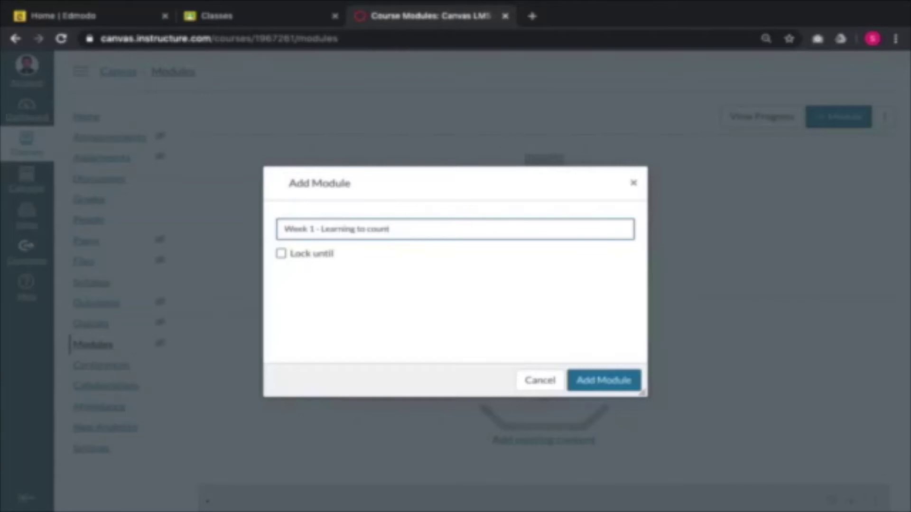
left_click(621, 379)
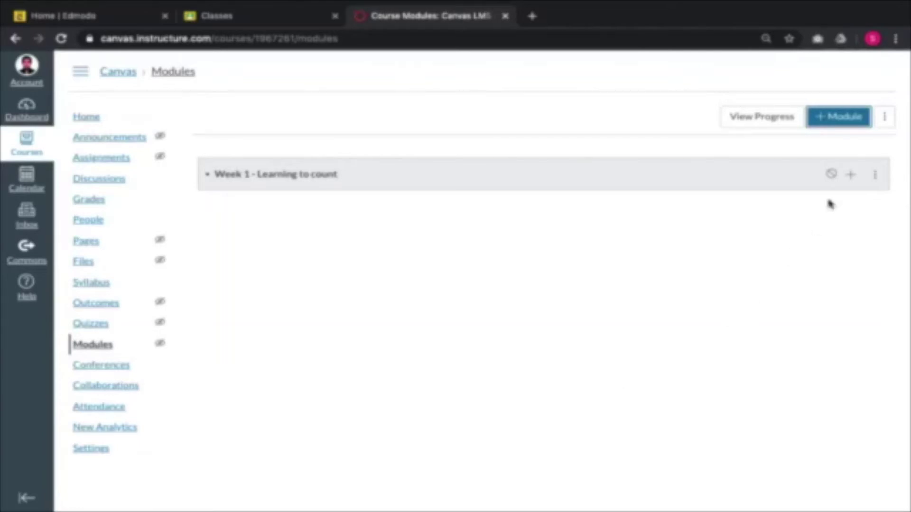
Start adding a new page as an item of the "Week 1 - Learning to count" module.
left_click(852, 174)
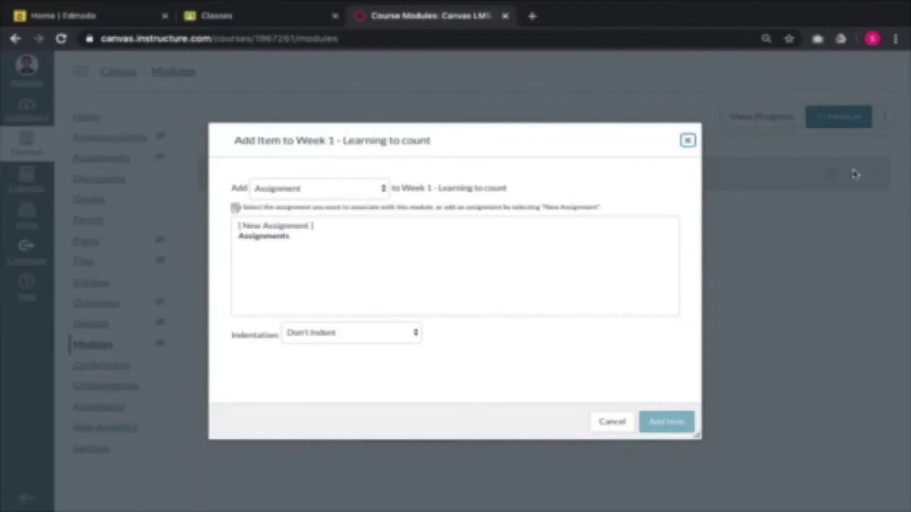
left_click(382, 189)
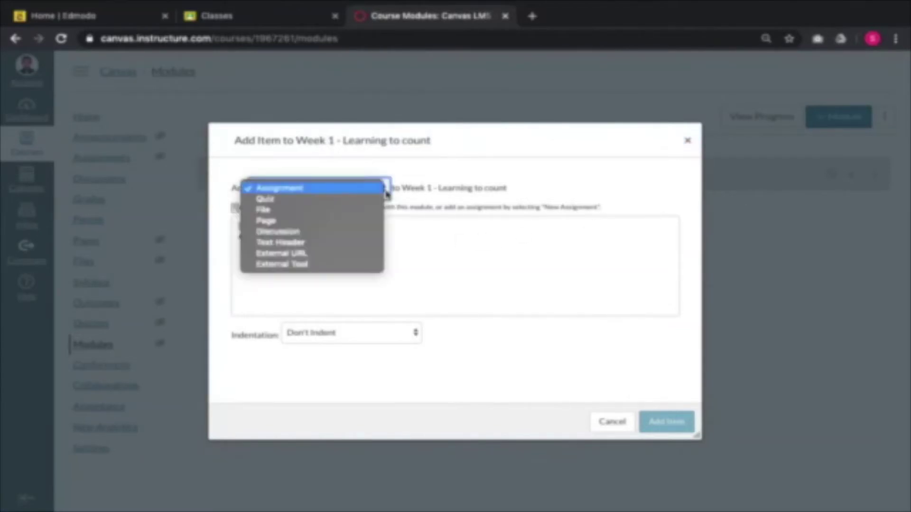
left_click(339, 227)
left_click(278, 226)
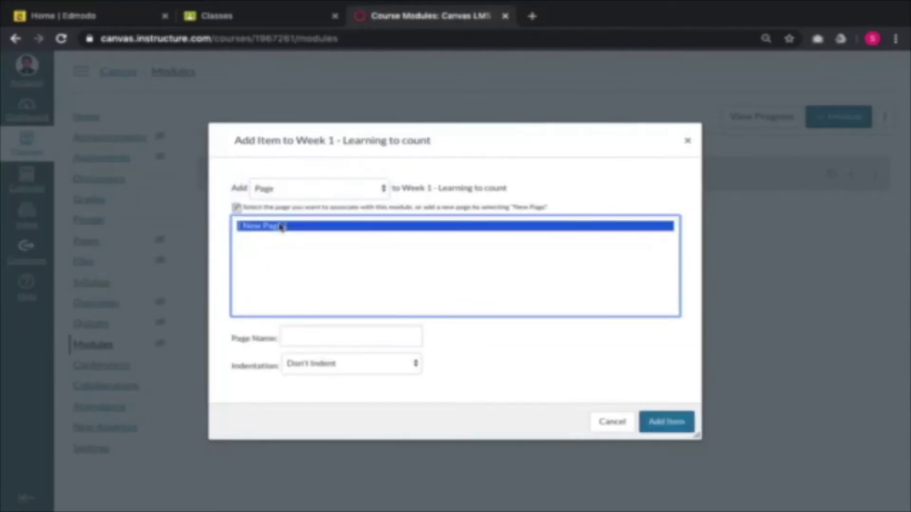
left_click(294, 334)
type("Monday")
key("BackSpace")
key("BackSpace")
key("BackSpace")
key("BackSpace")
key("BackSpace")
key("BackSpace")
type("Day 1")
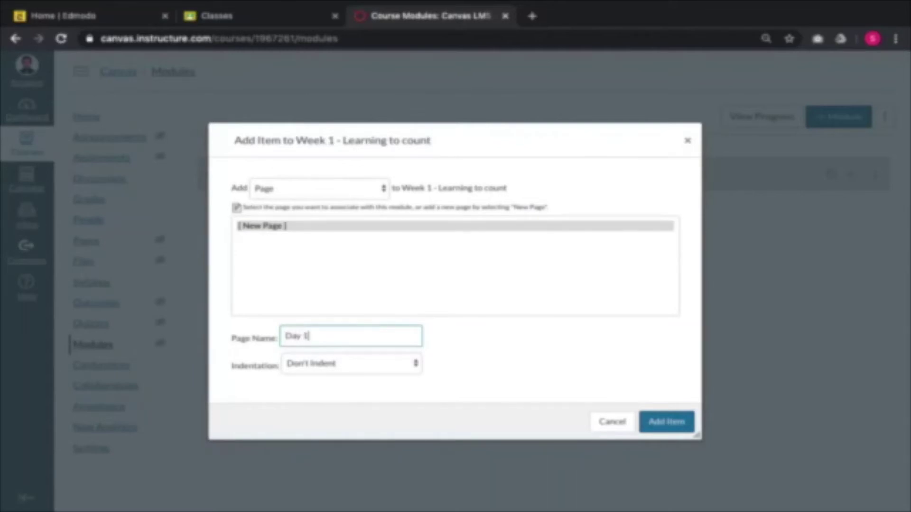
key("BackSpace")
key("BackSpace")
key("BackSpace")
key("BackSpace")
key("BackSpace")
type("MOnday")
key("BackSpace")
key("BackSpace")
key("BackSpace")
key("BackSpace")
key("BackSpace")
type("onday ")
type("-")
key("BackSpace")
key("BackSpace")
key("BackSpace")
key("BackSpace")
key("BackSpace")
key("BackSpace")
key("BackSpace")
key("BackSpace")
key("BackSpace")
Name the new page "5 April - Numbers" and add it to the module.
type("5 April - Numbers")
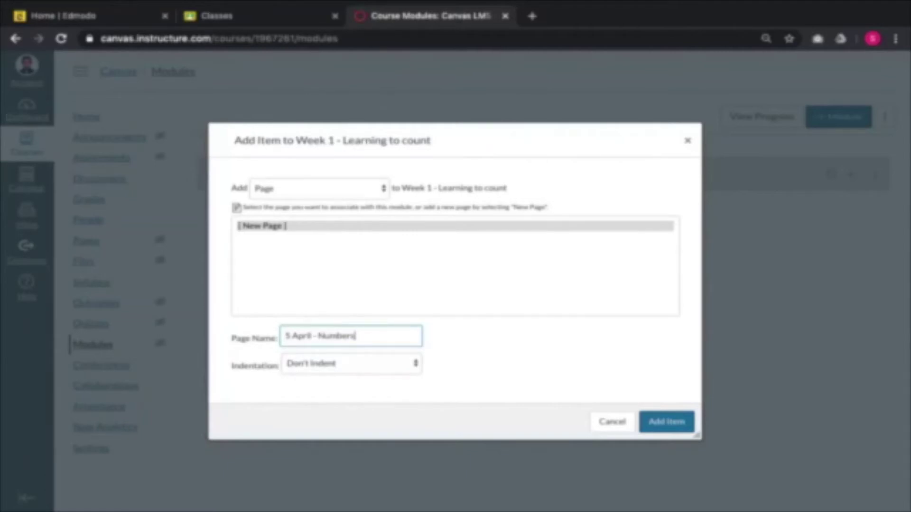
key("Return")
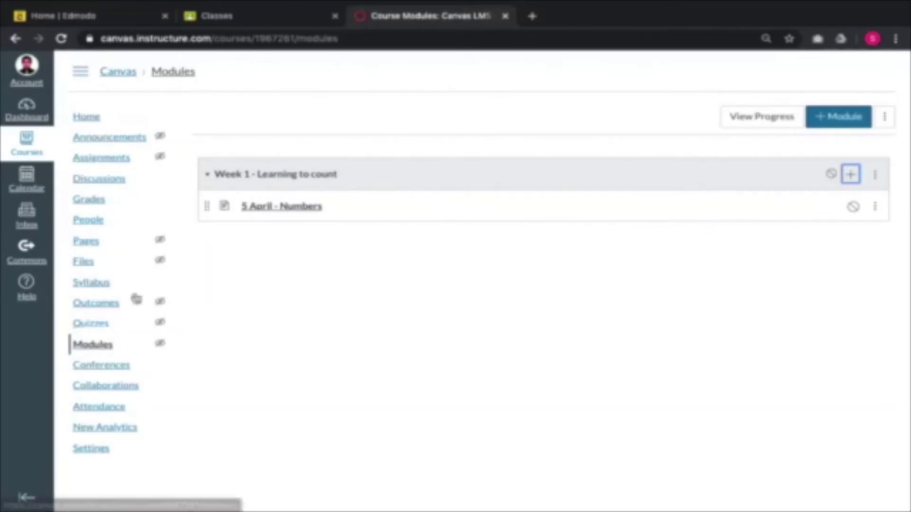
Edit the "5 April - Numbers" page and write "Today we are going to learn about counting numbers backwards" as its content.
left_click(303, 208)
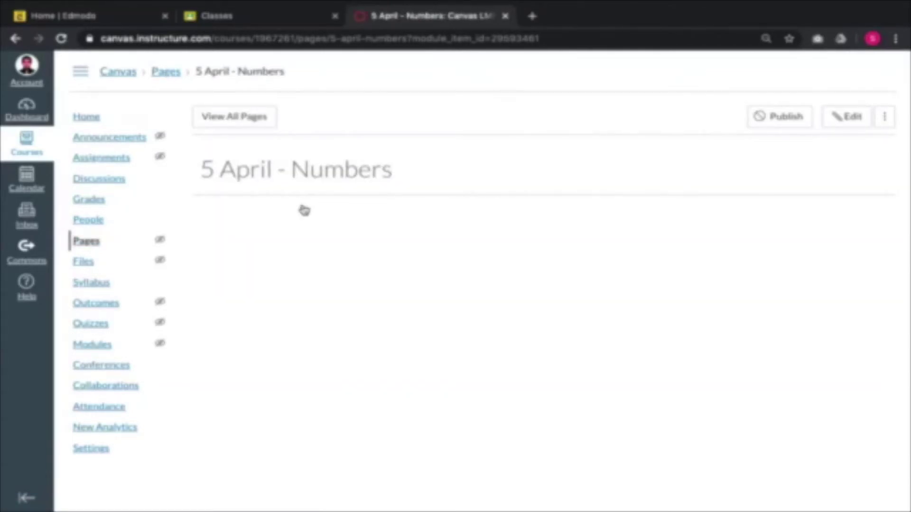
left_click(846, 118)
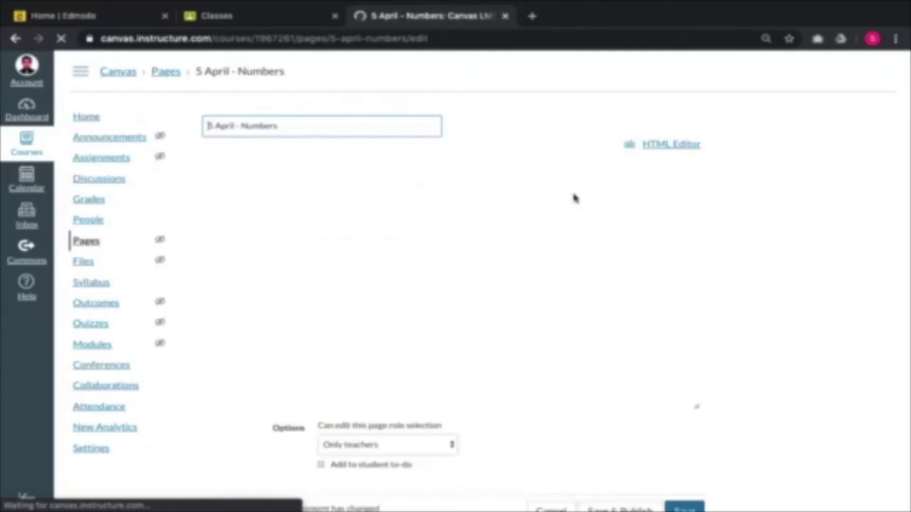
left_click(369, 222)
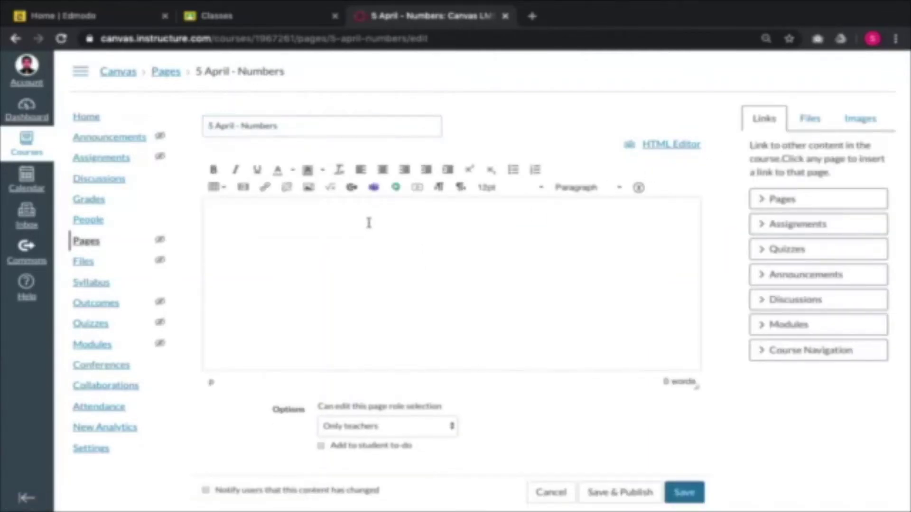
key("XF86MonBrightnessUp")
type("Today we are")
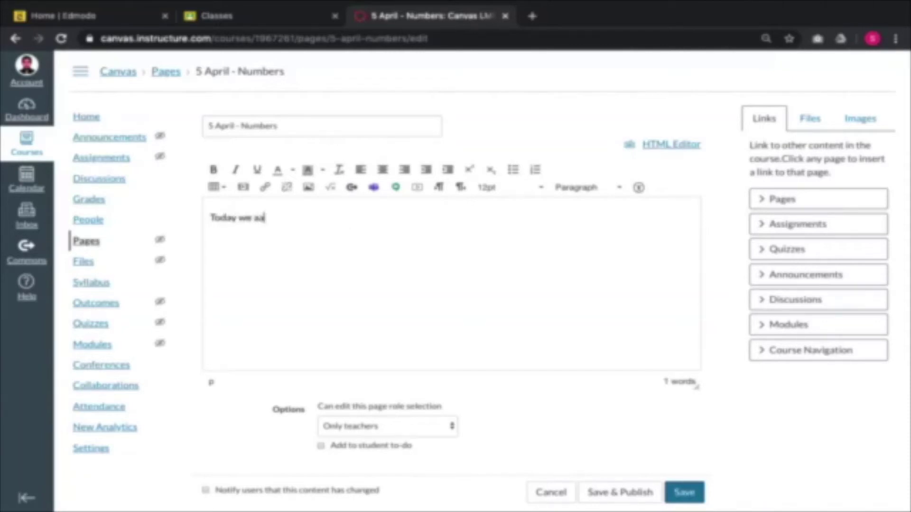
key("BackSpace")
key("BackSpace")
type("re gooing to (")
key("BackSpace")
key("BackSpace")
key("BackSpace")
key("BackSpace")
key("BackSpace")
key("BackSpace")
key("BackSpace")
key("BackSpace")
key("BackSpace")
type("ing to learn ab")
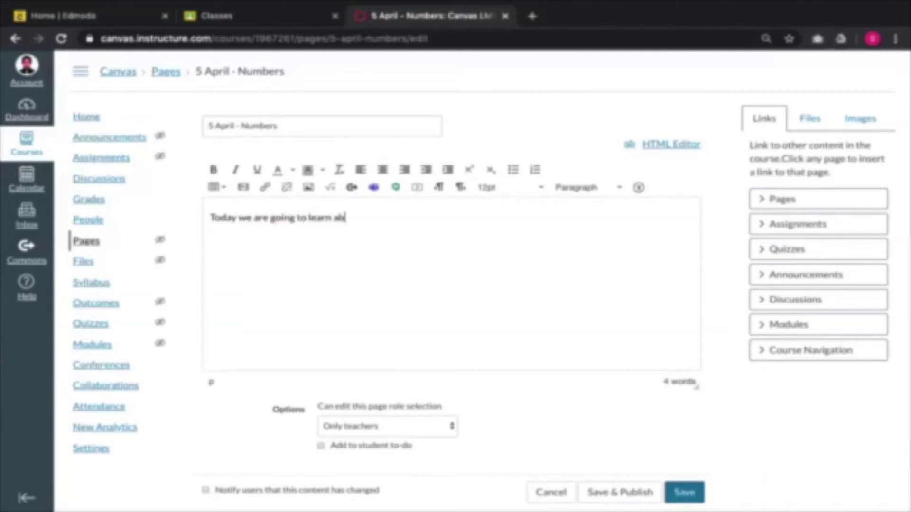
type("out counting numbe")
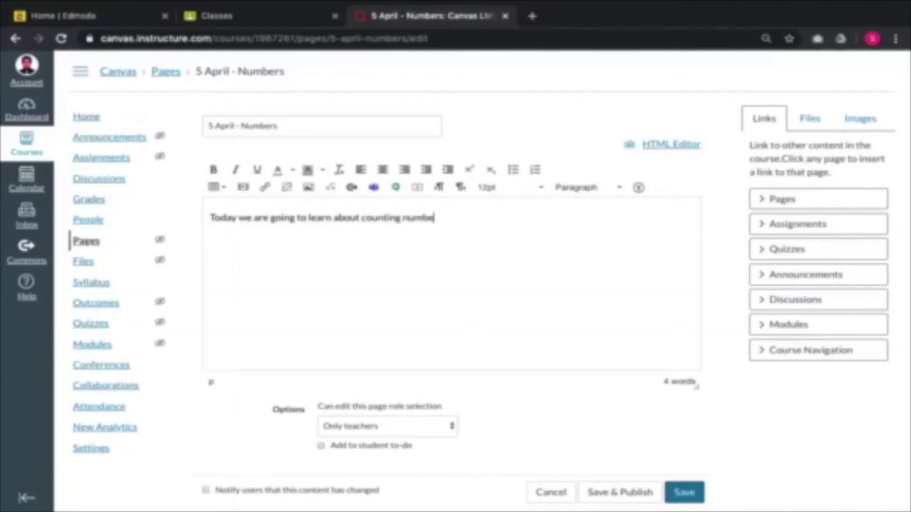
type("rs backwards")
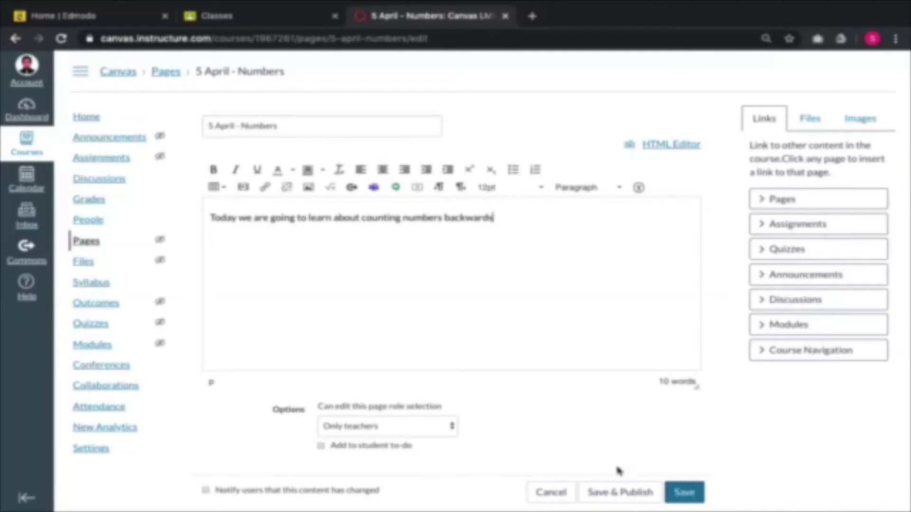
Save and publish the edited "5 April - Numbers" page, and publish the "7 April - Even numbers" page in the module.
left_click(613, 493)
left_click(619, 491)
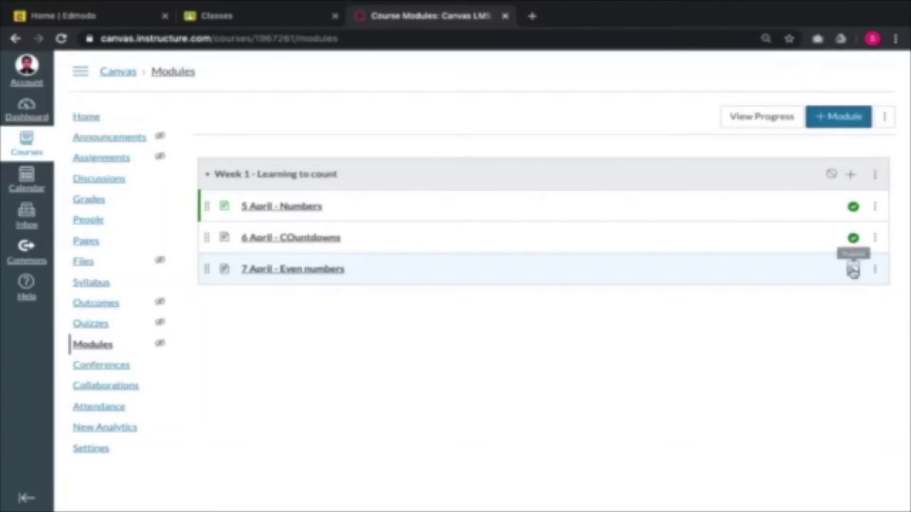
left_click(853, 269)
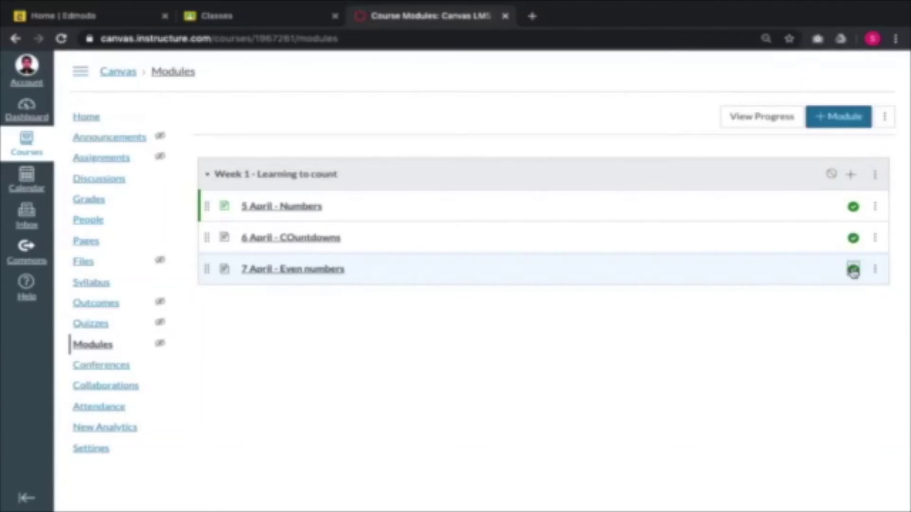
Add a new page named "8 April - Odd numbers" to the "Week 1 - Learning to count" module and publish it.
left_click(852, 179)
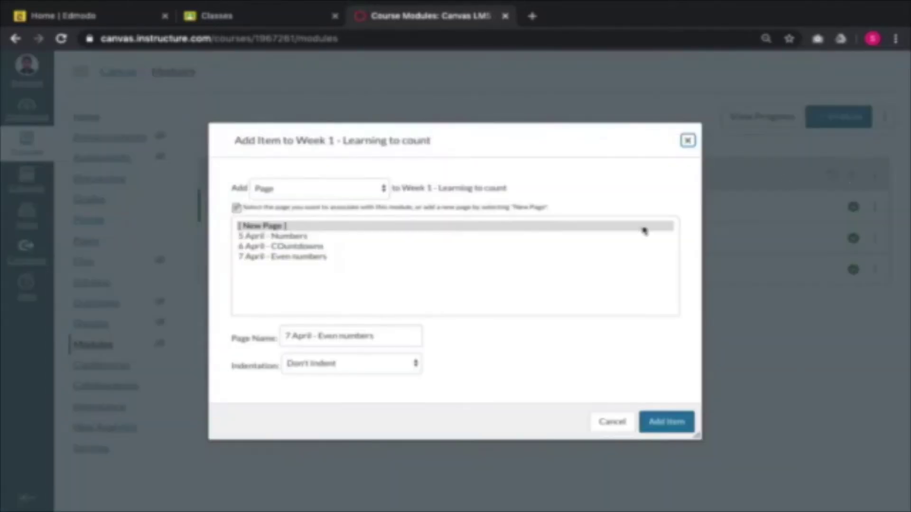
left_click(275, 187)
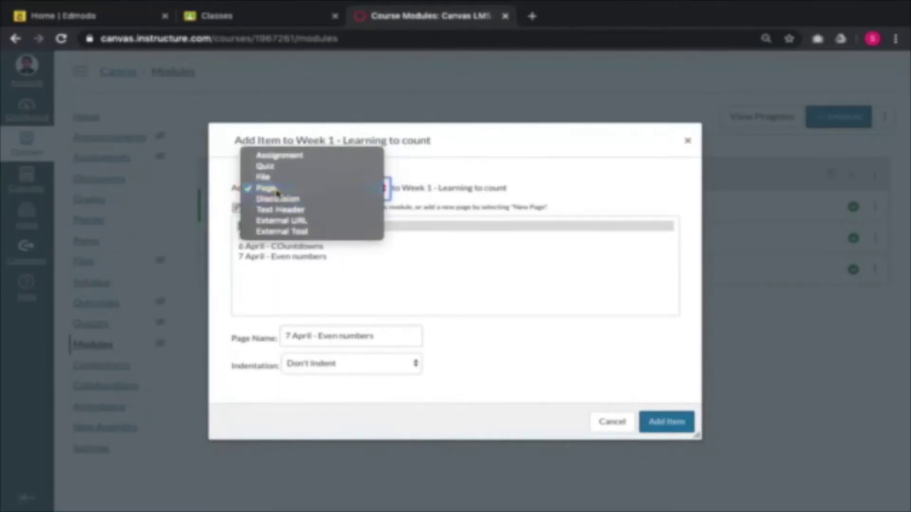
left_click(277, 193)
left_click(276, 227)
left_click(286, 335)
key("Delete")
key("Delete")
type("8")
left_click_drag(337, 336, 318, 338)
type("Odd")
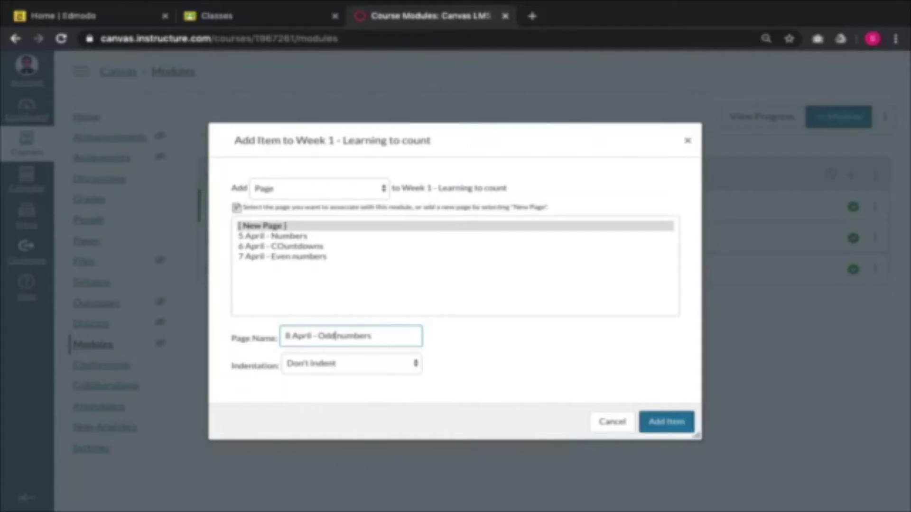
key("Return")
left_click(854, 303)
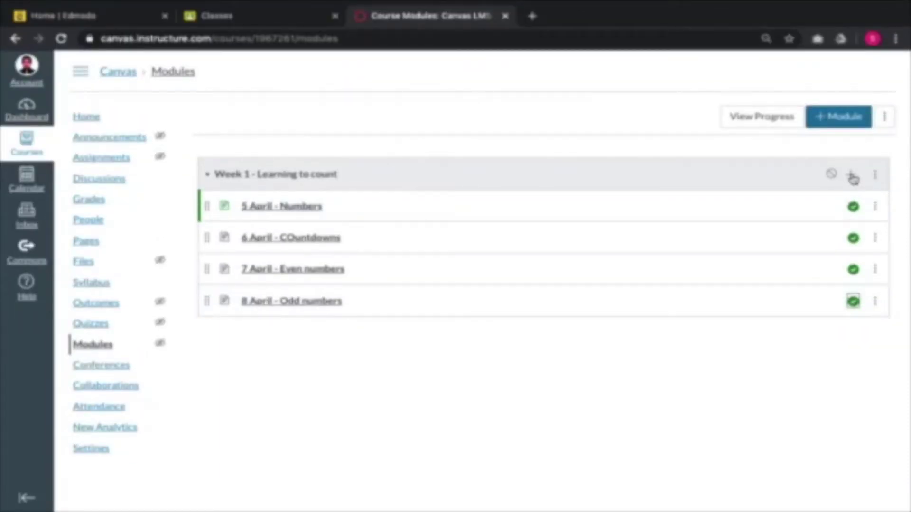
Add a new discussion topic named "10 April - Talk about what you like about numbers" to the Week 1 module, indented 1 level.
left_click(853, 176)
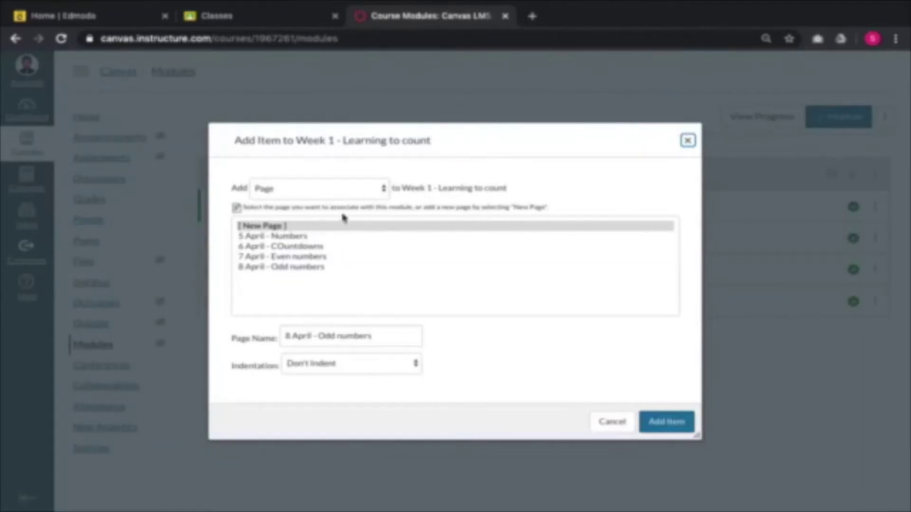
left_click(384, 189)
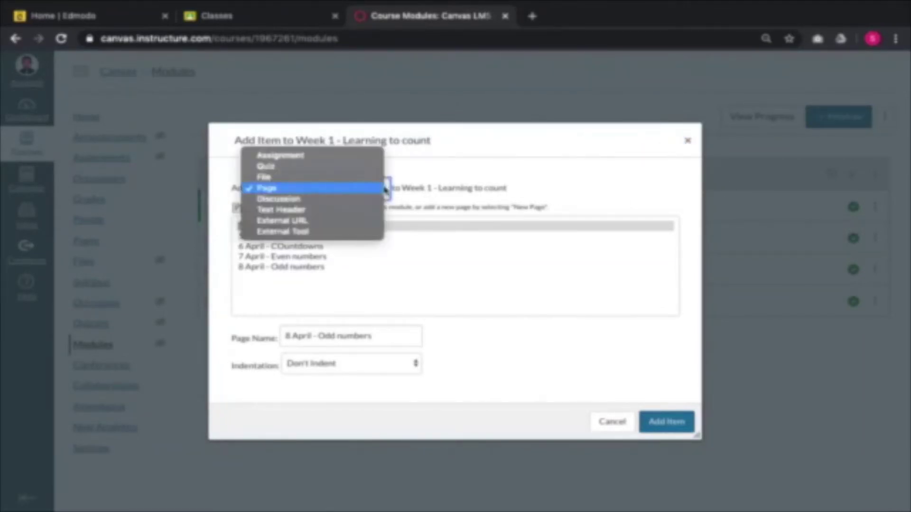
left_click(357, 200)
left_click(255, 229)
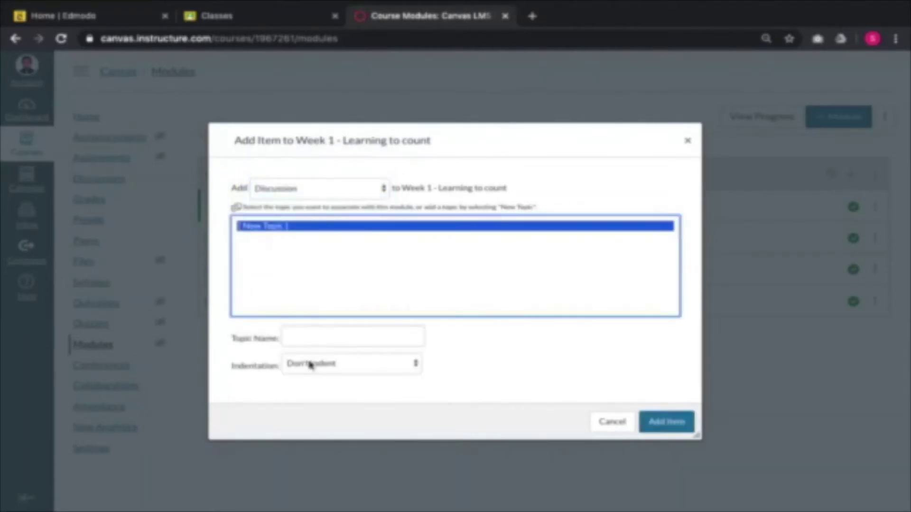
left_click(295, 335)
type("10 April - Talk ab")
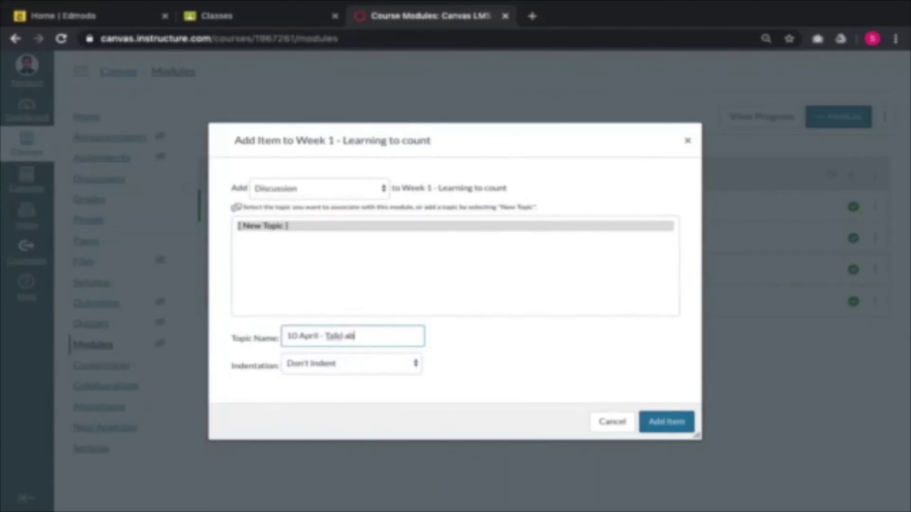
type("out what you like about numbers")
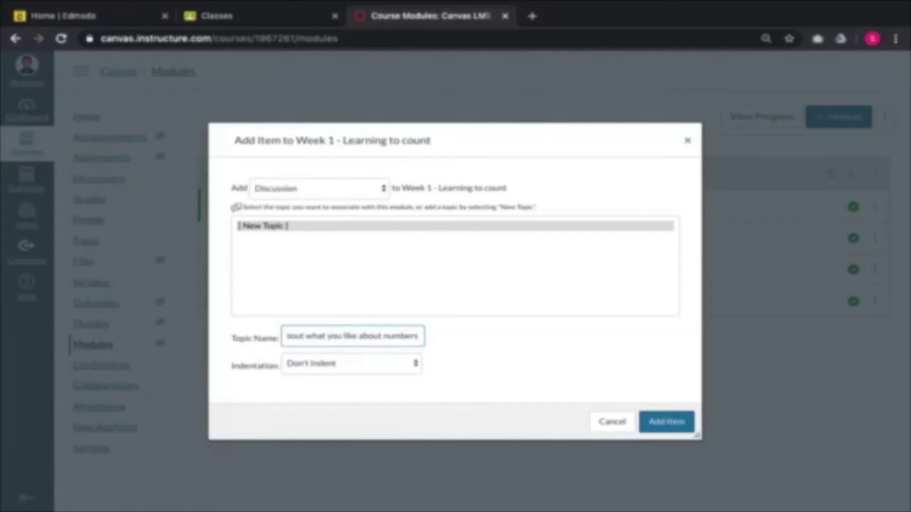
left_click(413, 368)
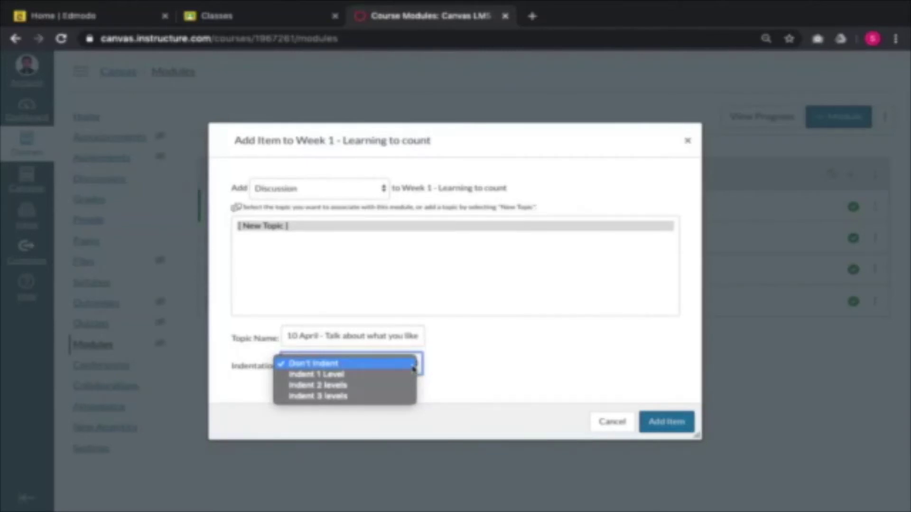
left_click(377, 374)
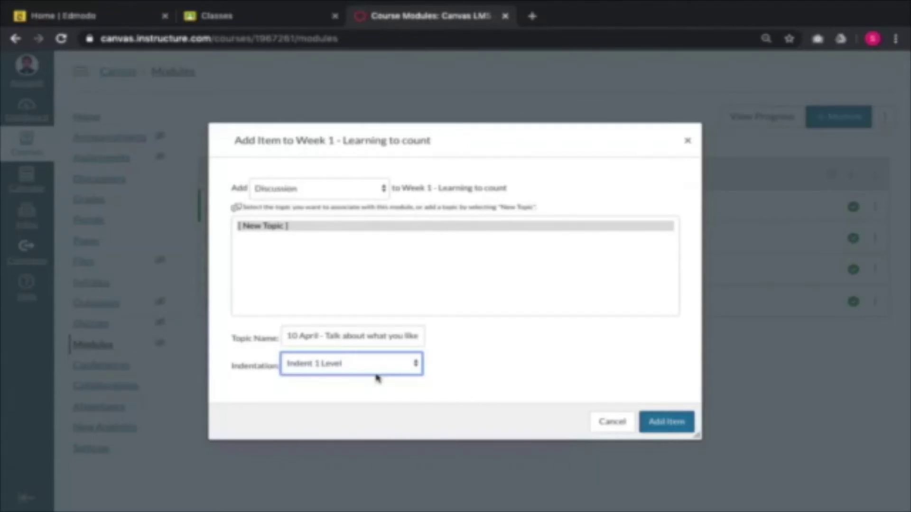
left_click(666, 426)
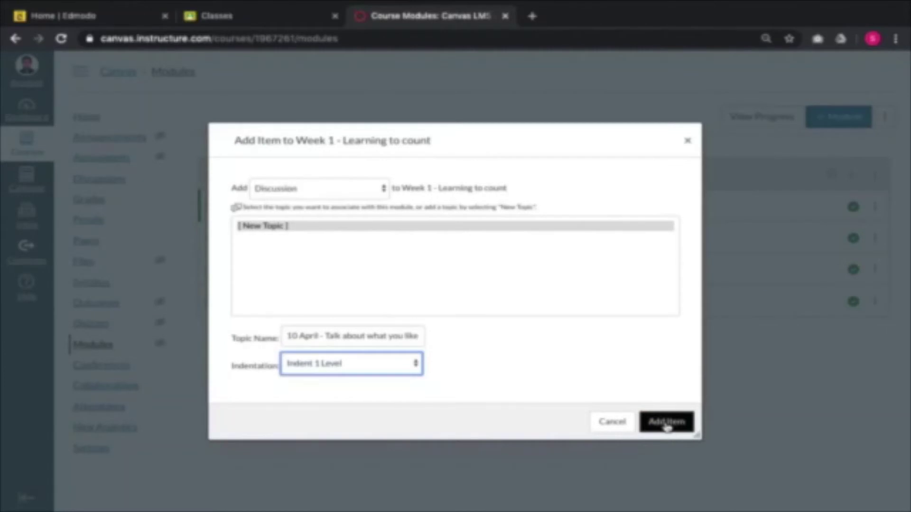
left_click(666, 421)
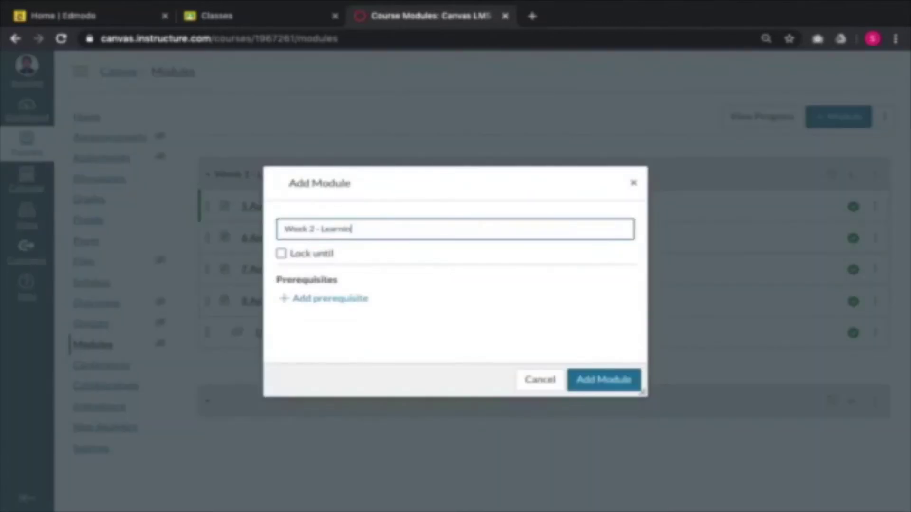
Add a module named "Week 2 - Learning to do Math" with "Week 1 - Learning to count" as its prerequisite and no lock date.
type("g to do Math")
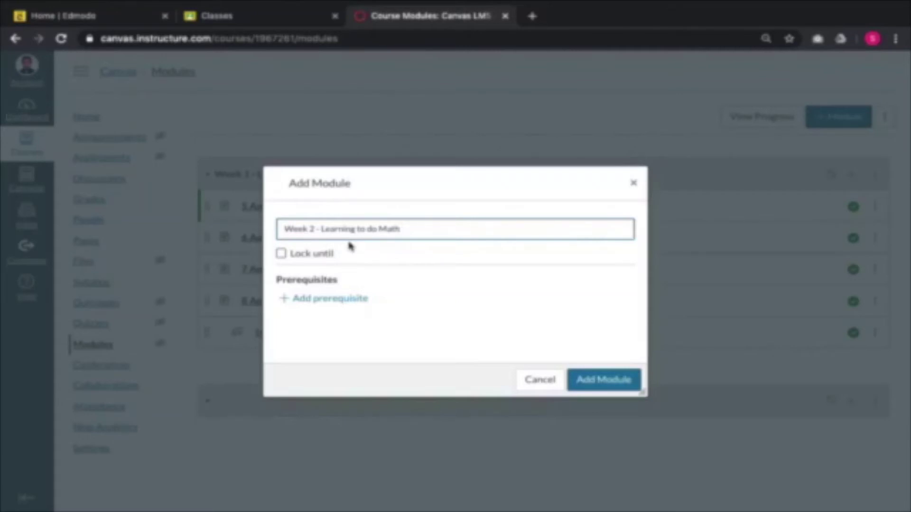
left_click(283, 255)
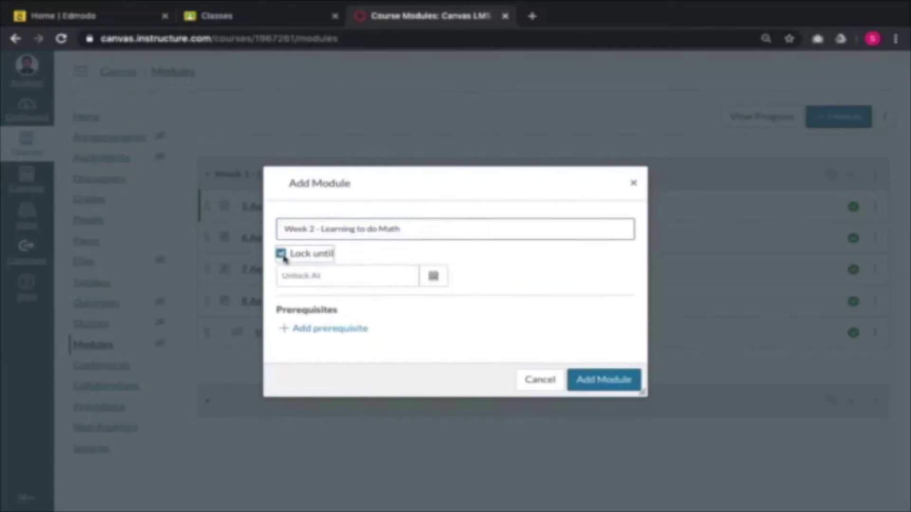
left_click(282, 255)
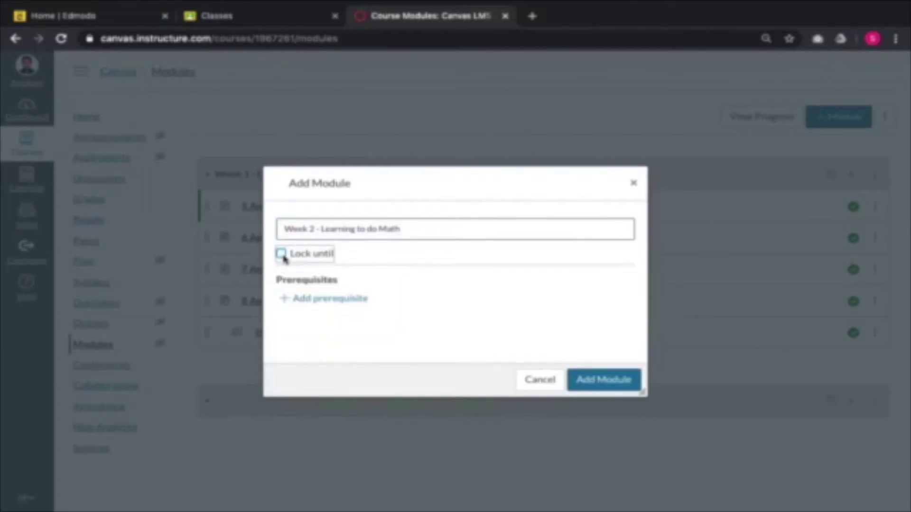
left_click(315, 298)
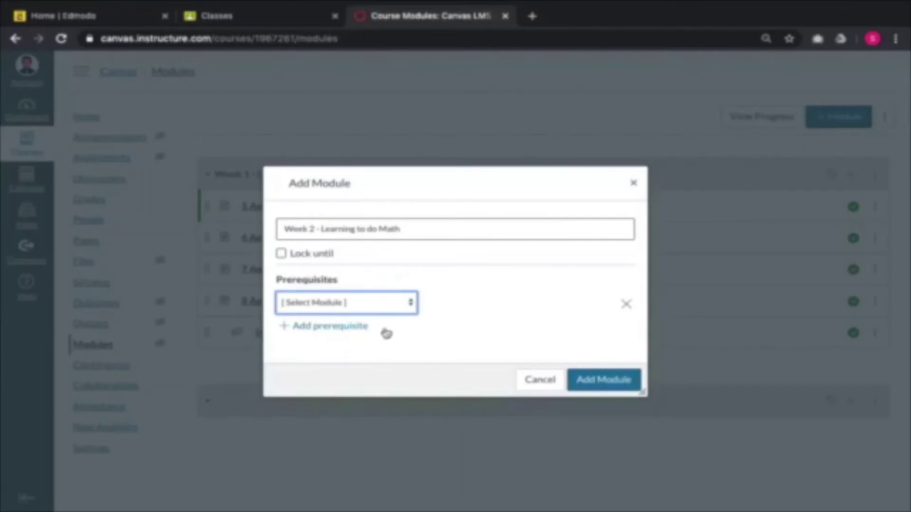
left_click(411, 303)
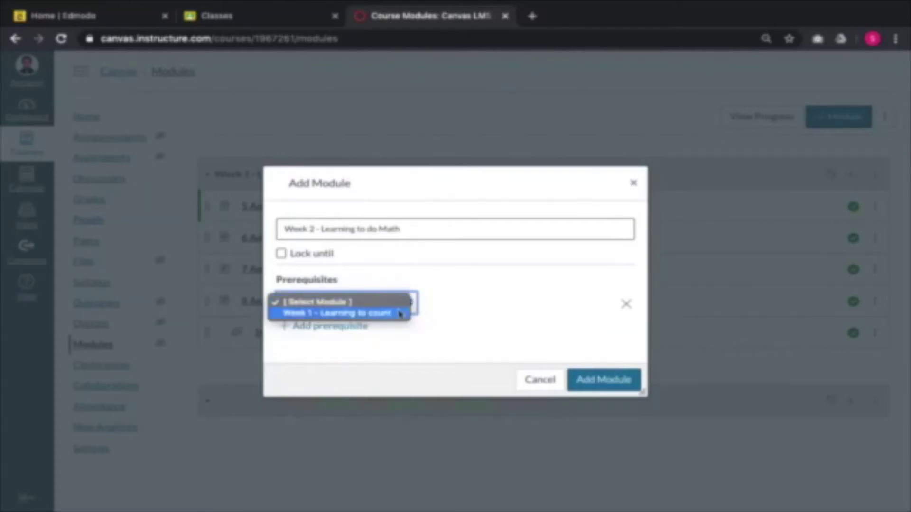
left_click(399, 314)
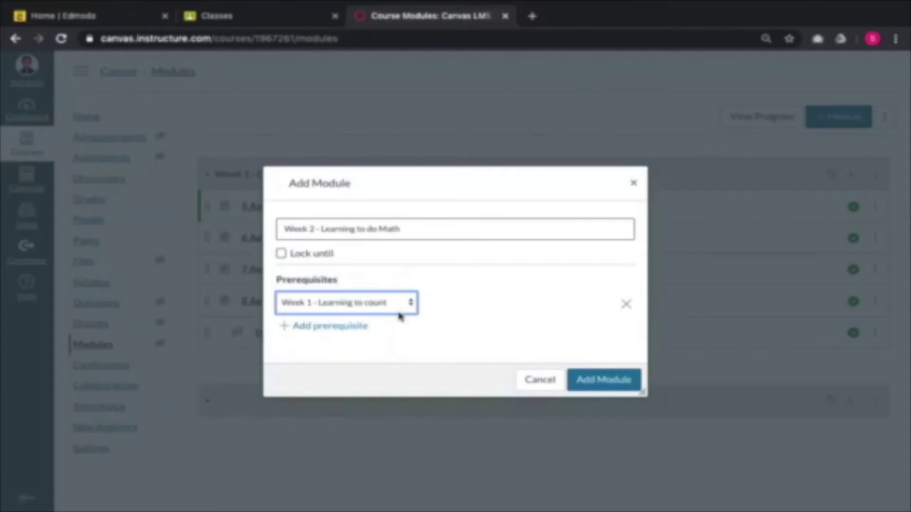
left_click(315, 303)
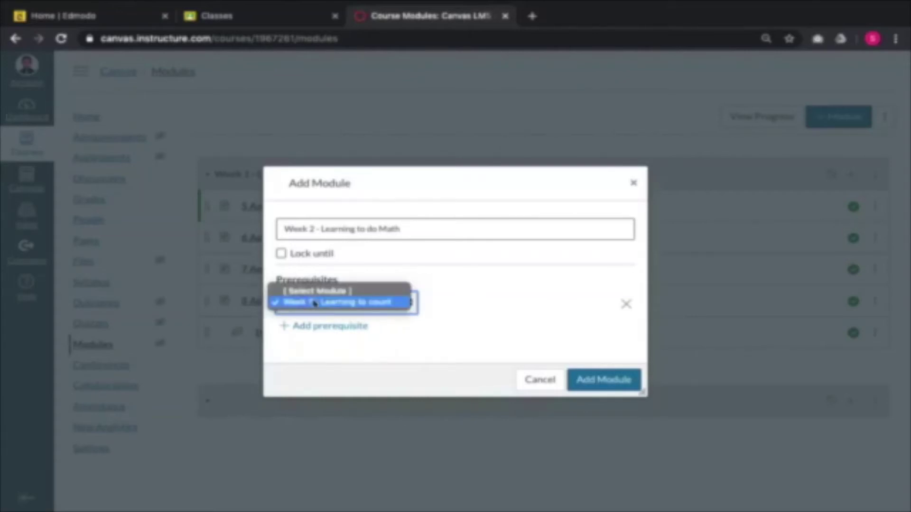
left_click(316, 304)
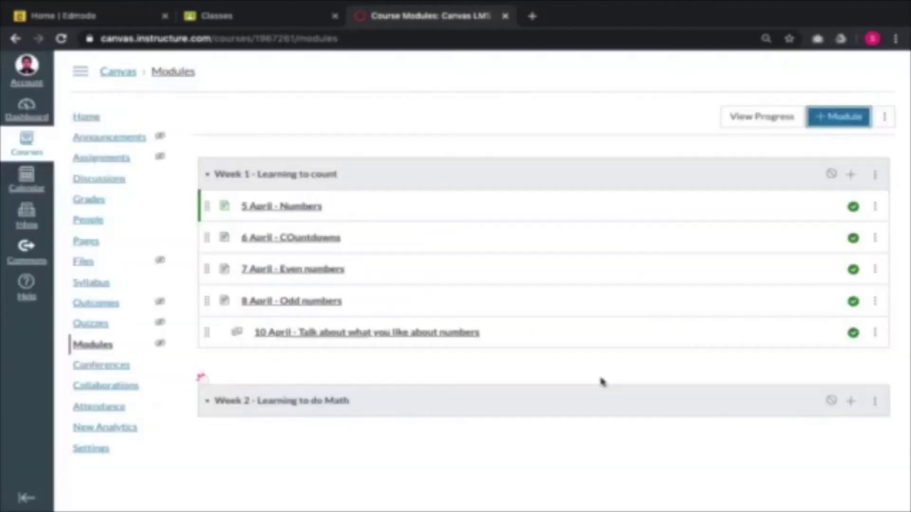
left_click(601, 380)
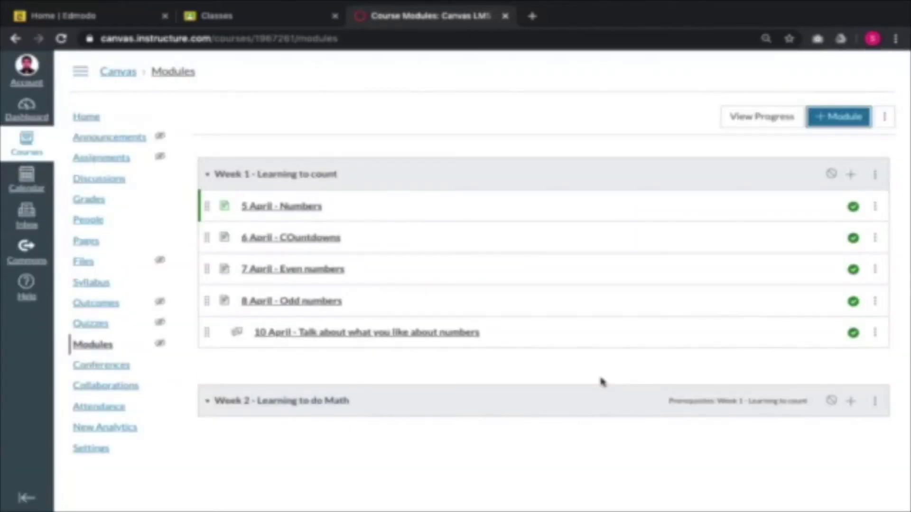
Start adding a new quiz as an item in the "Week 2 - Learning to do Math" module.
left_click(850, 401)
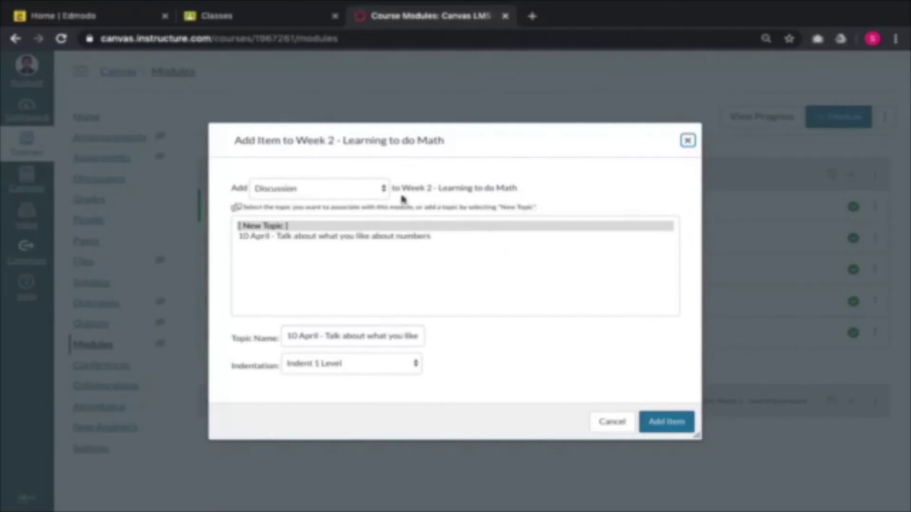
left_click(384, 188)
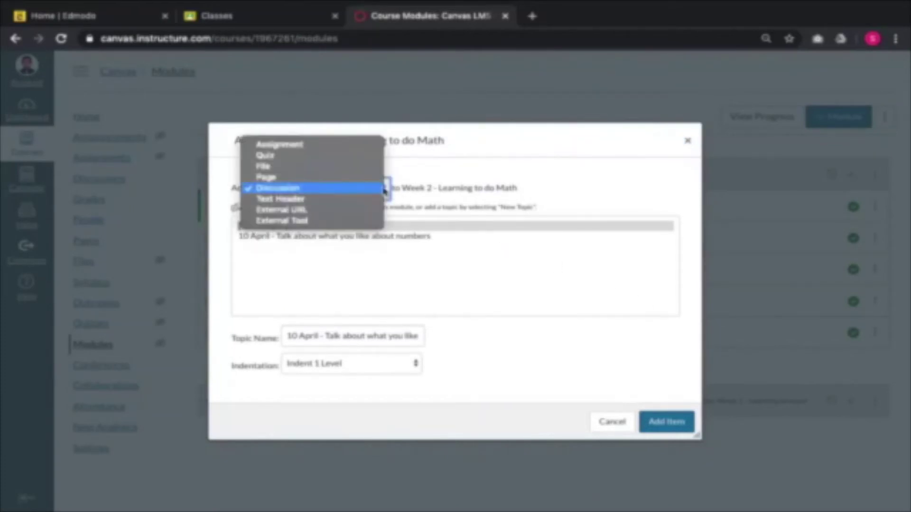
left_click(336, 162)
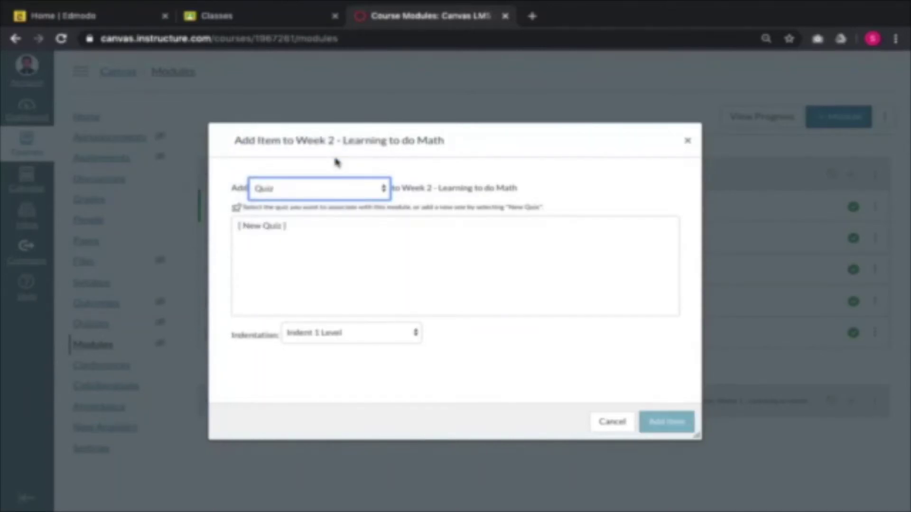
left_click(245, 225)
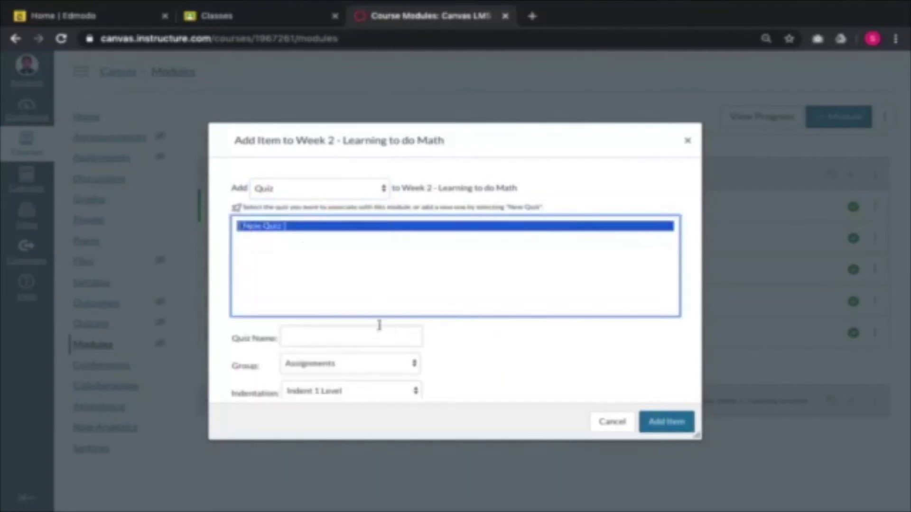
Name the new quiz "Week 2 Quiz - How to Count Small Items".
left_click(369, 340)
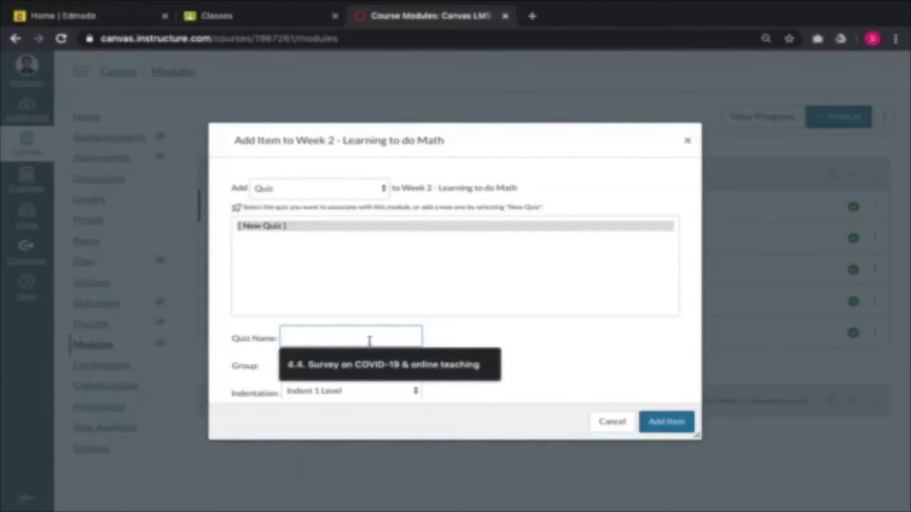
type("Week 2")
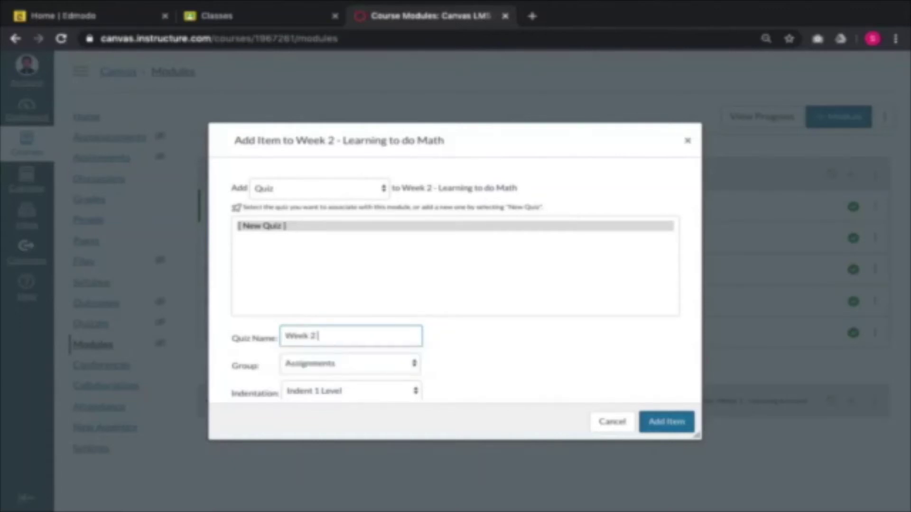
type(" Q")
key("BackSpace")
type("Quiz - How to")
key("BackSpace")
key("BackSpace")
key("BackSpace")
type("Lo")
key("BackSpace")
key("BackSpace")
type("Count")
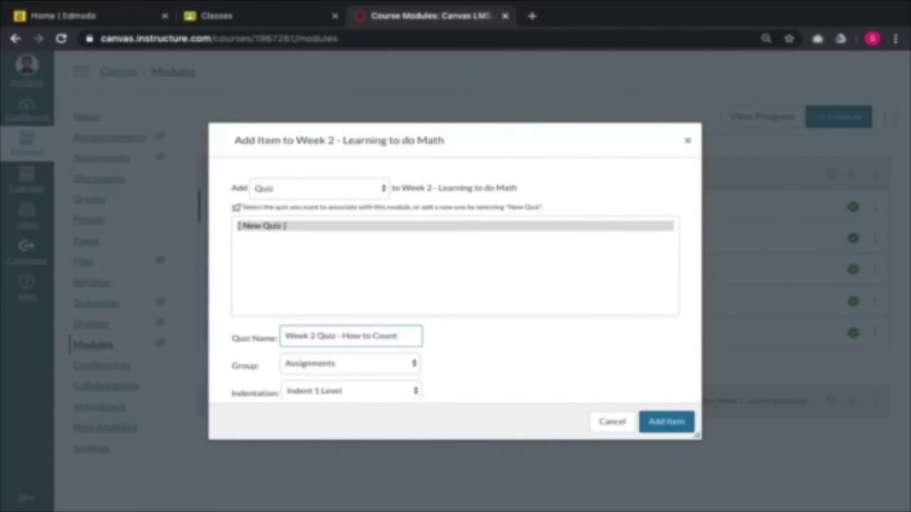
type(" Small")
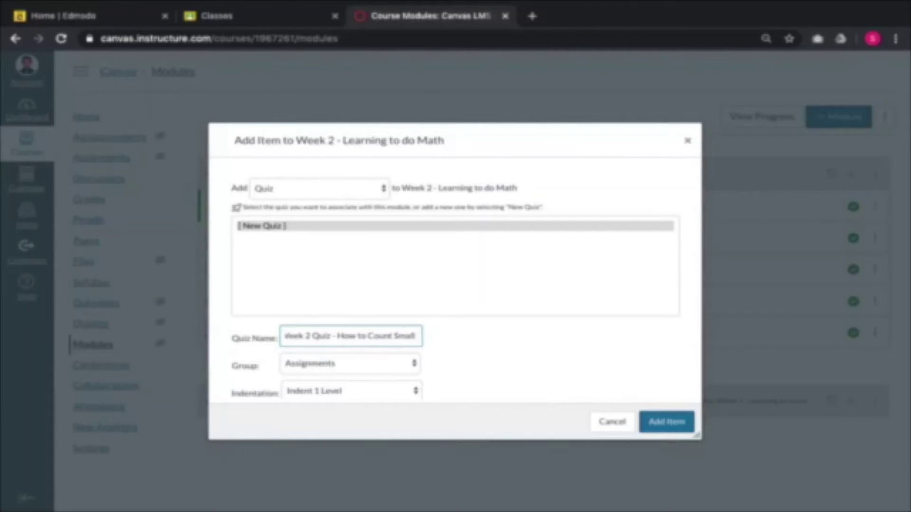
type(" Items")
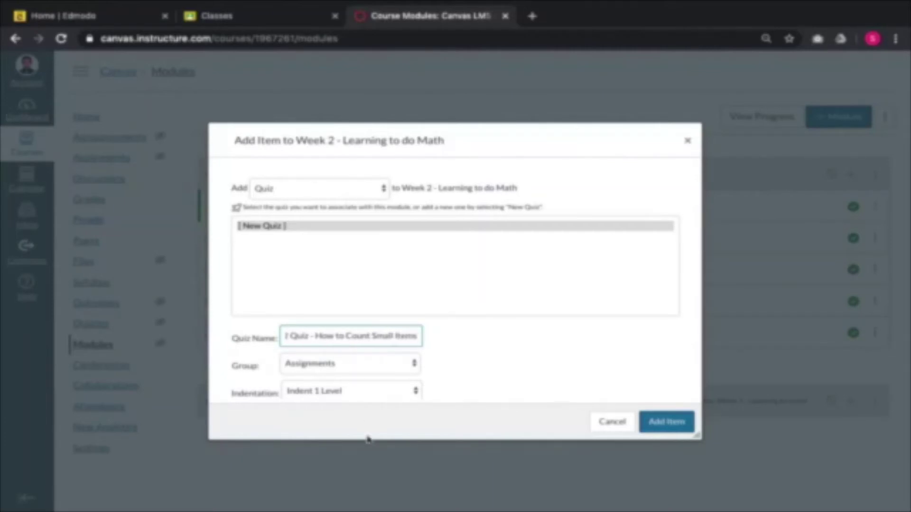
Keep the quiz in the Assignments group with a 1-level indent and add it to the Week 2 module.
left_click(417, 363)
left_click(418, 365)
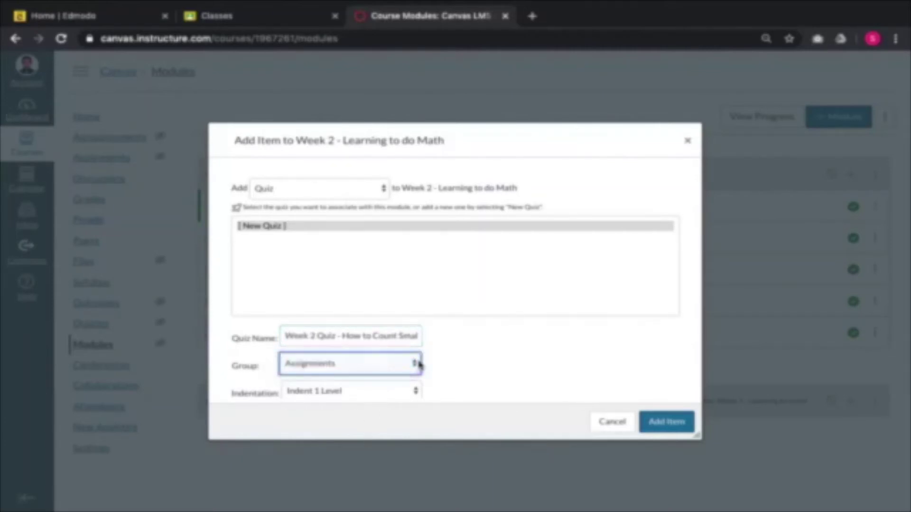
left_click(417, 389)
left_click(386, 392)
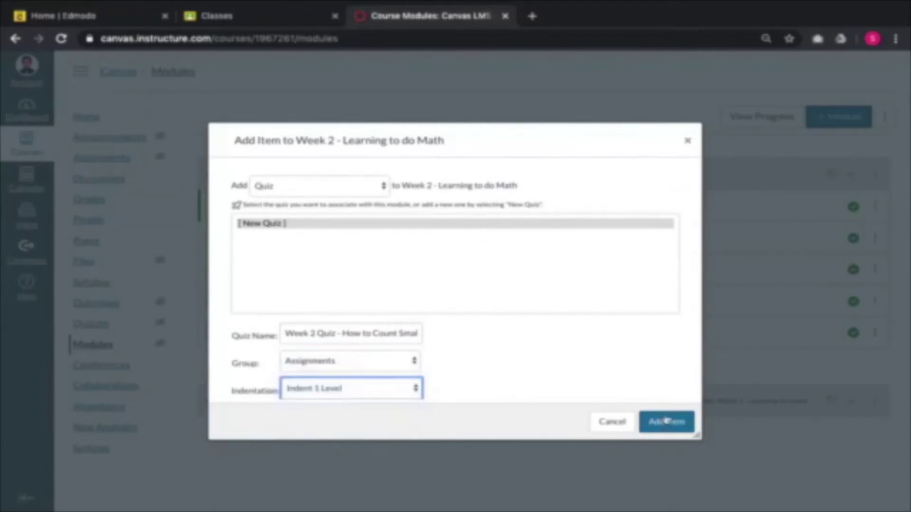
left_click(679, 426)
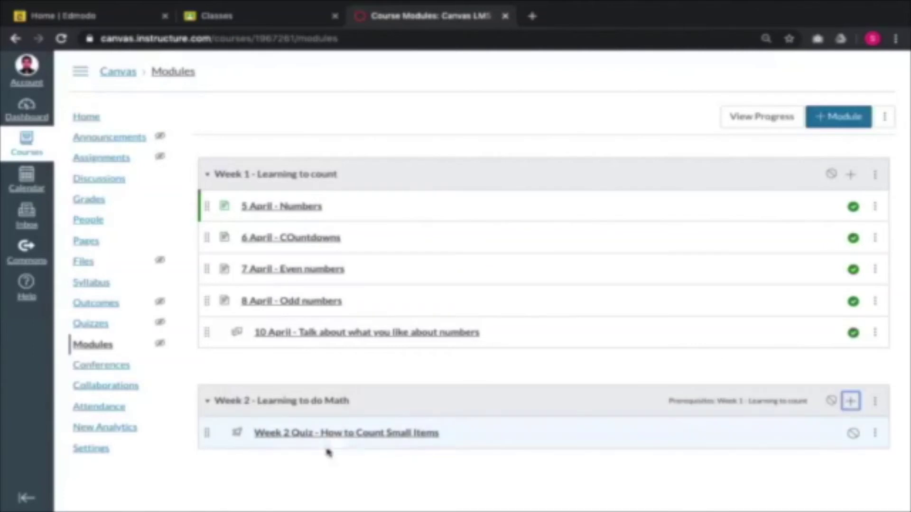
Open the Week 2 quiz for editing and enter "How to count small items" as the quiz instructions.
left_click(326, 437)
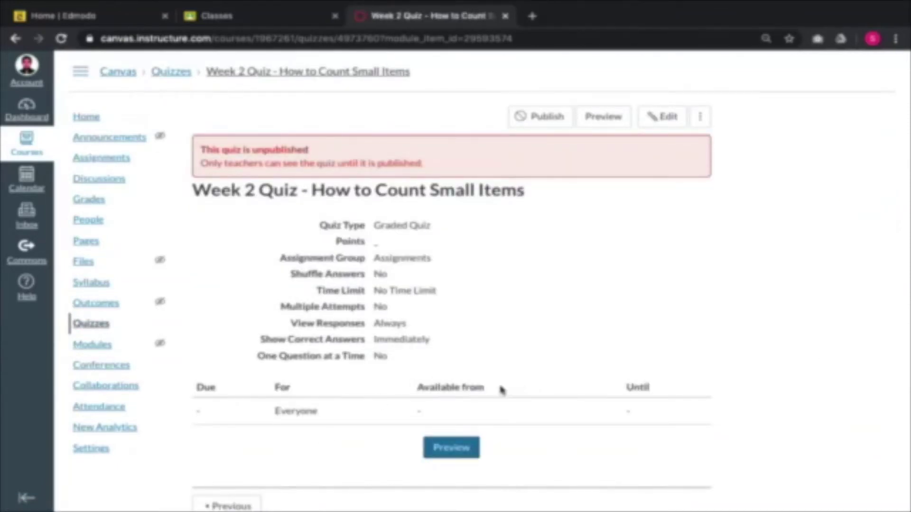
left_click(655, 123)
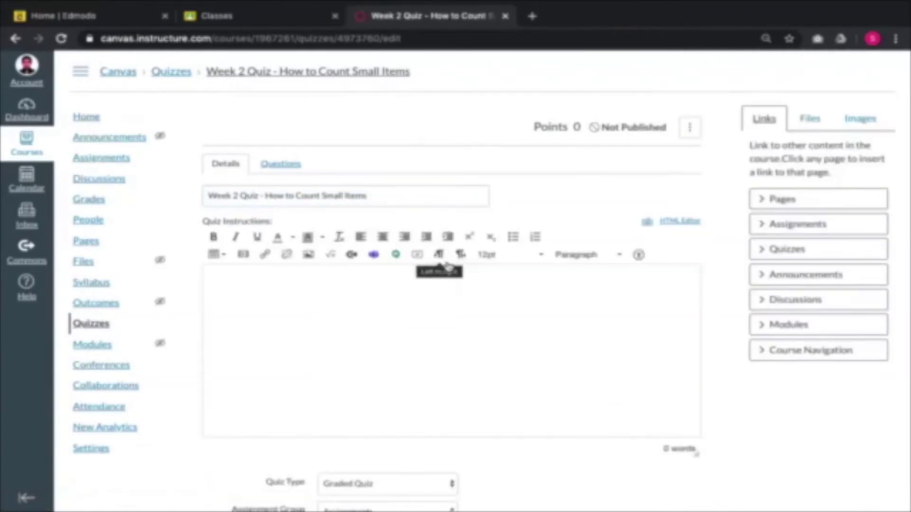
scroll(500, 311, "down", 4)
scroll(500, 315, "up", 2)
left_click(413, 265)
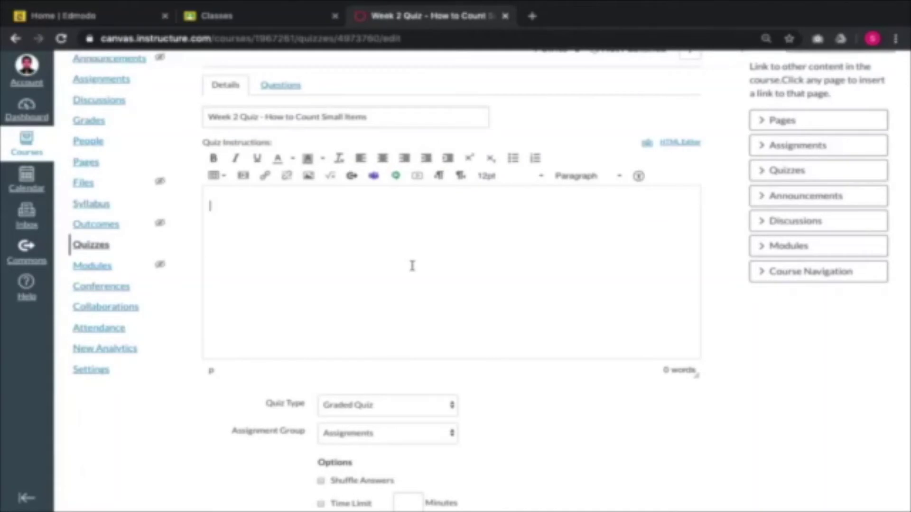
type("How to coun")
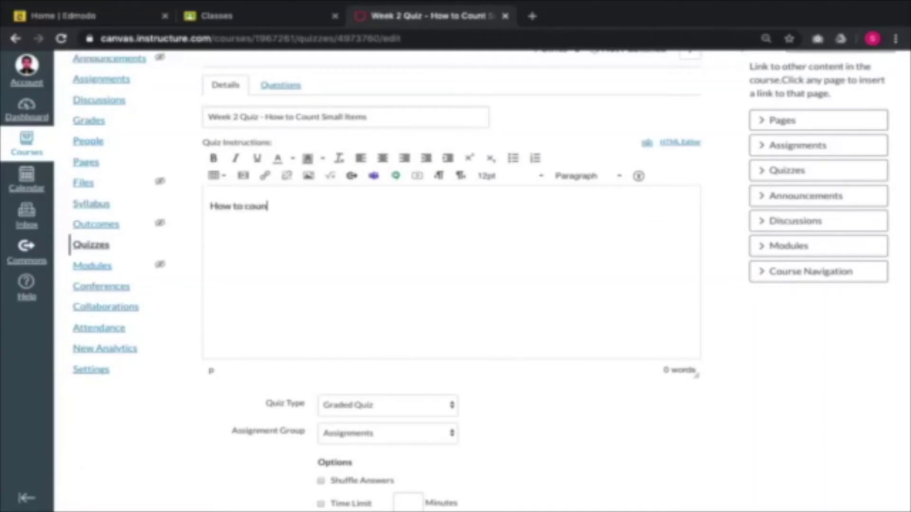
type("t small items")
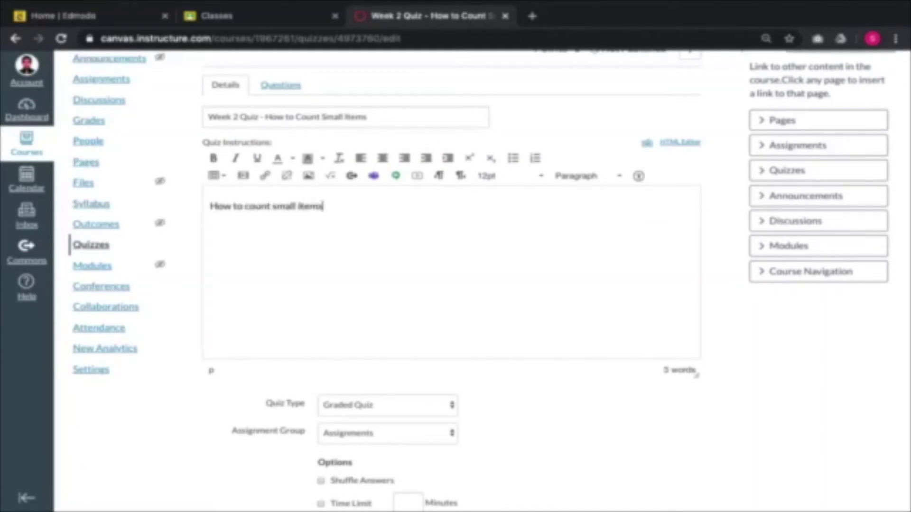
Keep the quiz type as Graded Quiz in the Assignments group and set a time limit of 30 minutes.
left_click(453, 409)
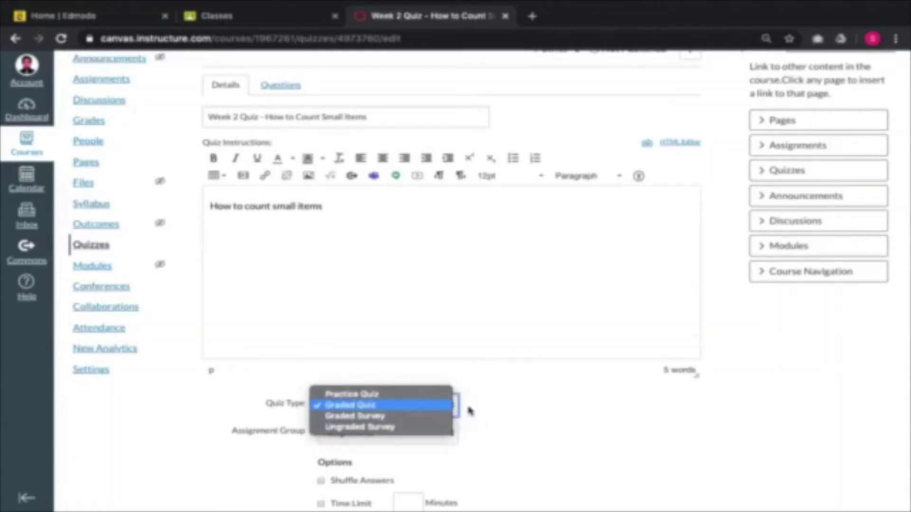
left_click(494, 423)
scroll(515, 430, "down", 3)
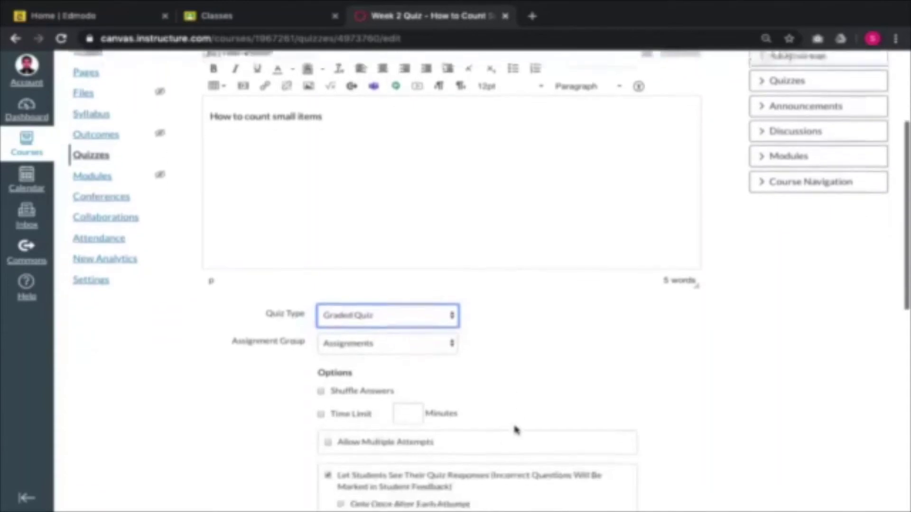
scroll(514, 429, "down", 3)
left_click(451, 197)
left_click(451, 197)
left_click(321, 248)
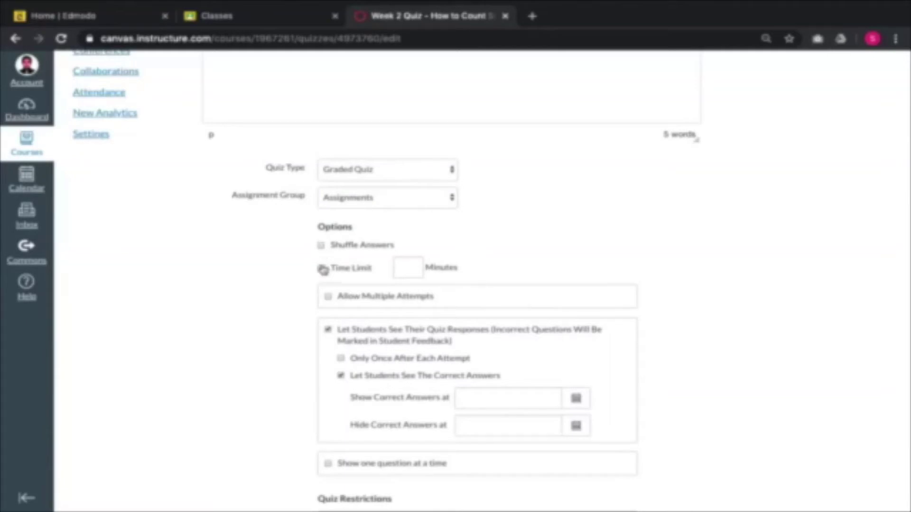
left_click(321, 269)
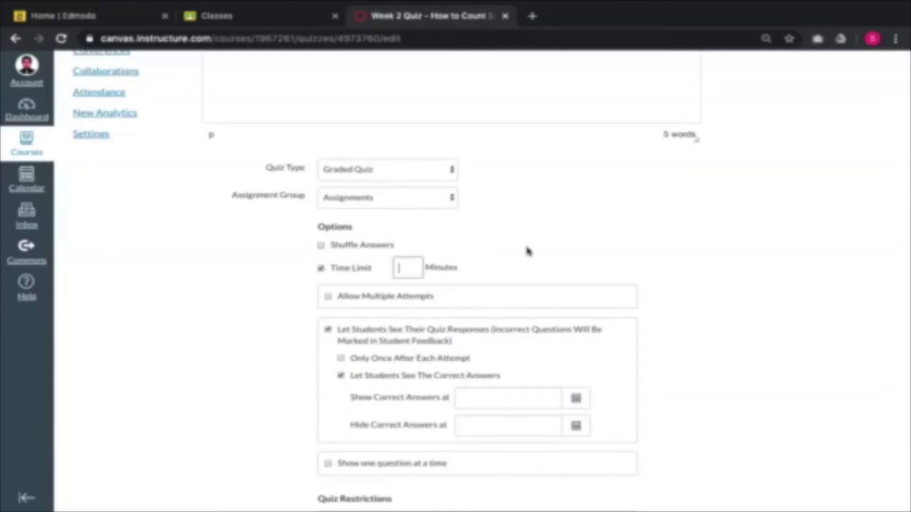
type("30")
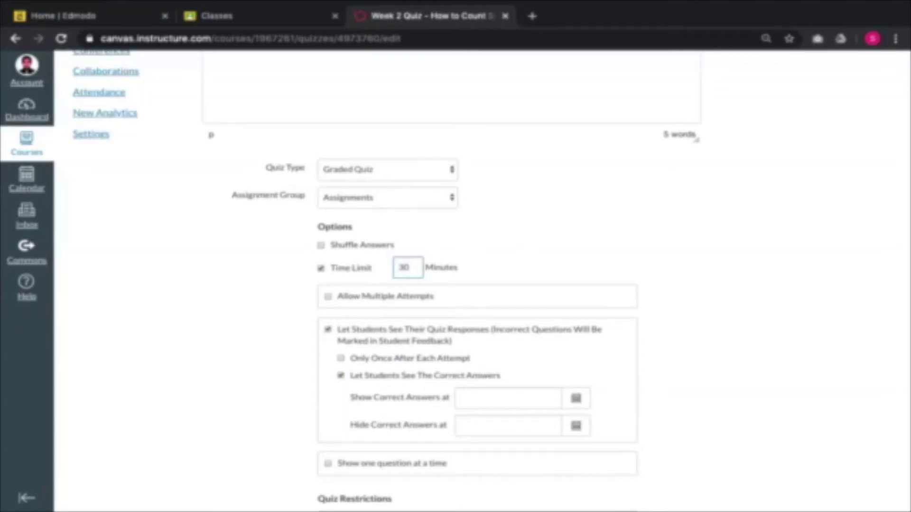
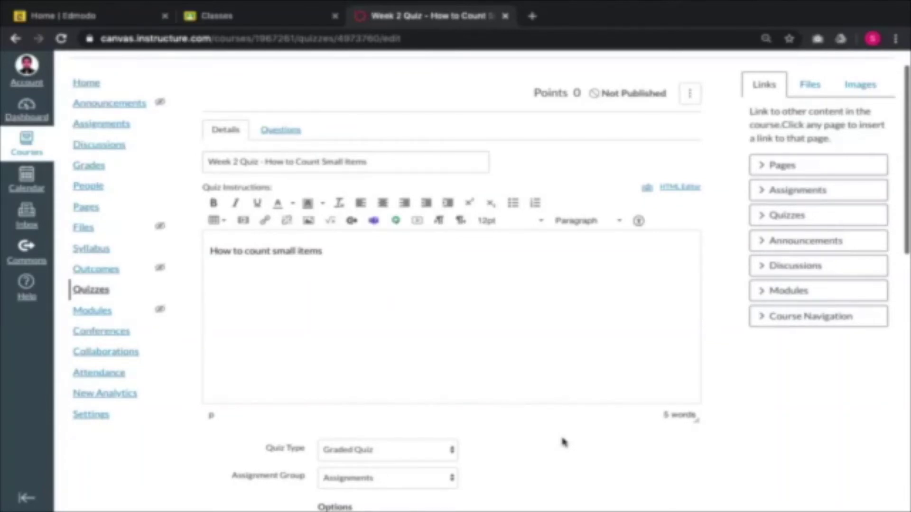
Add a new question to the quiz and set its type to Multiple Dropdowns.
left_click(280, 130)
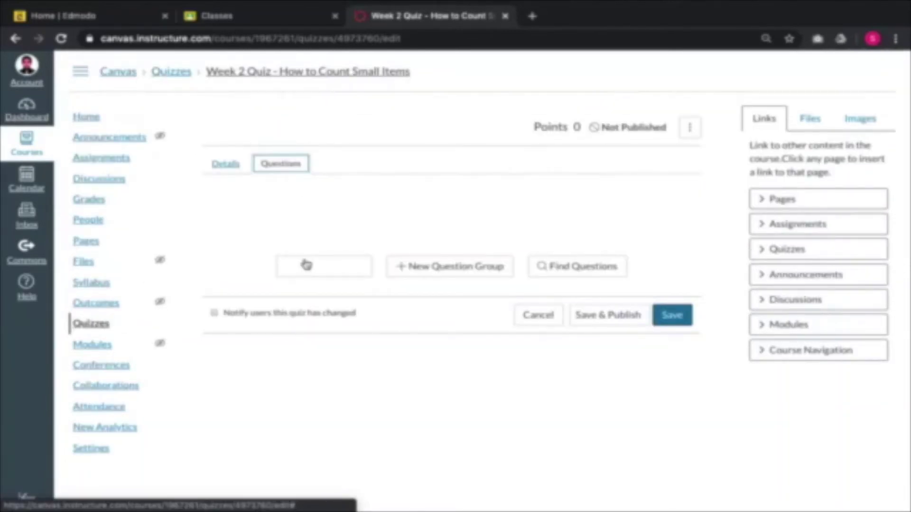
left_click(306, 265)
left_click(452, 214)
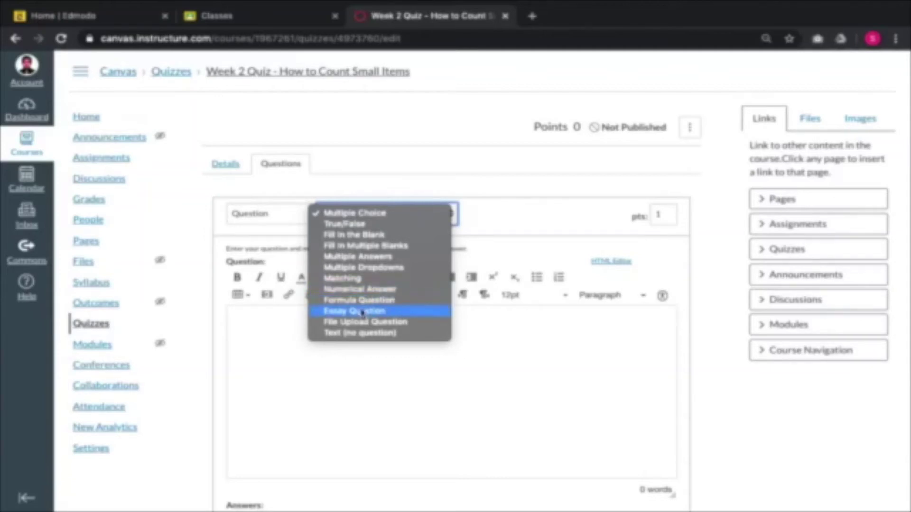
left_click(361, 268)
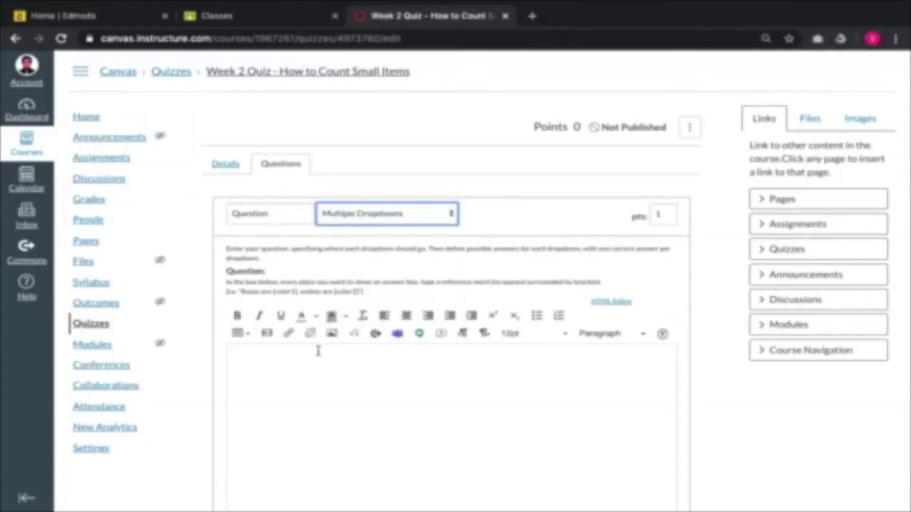
Enter "What can be counted?" as the question text.
left_click(318, 351)
scroll(318, 355, "down", 3)
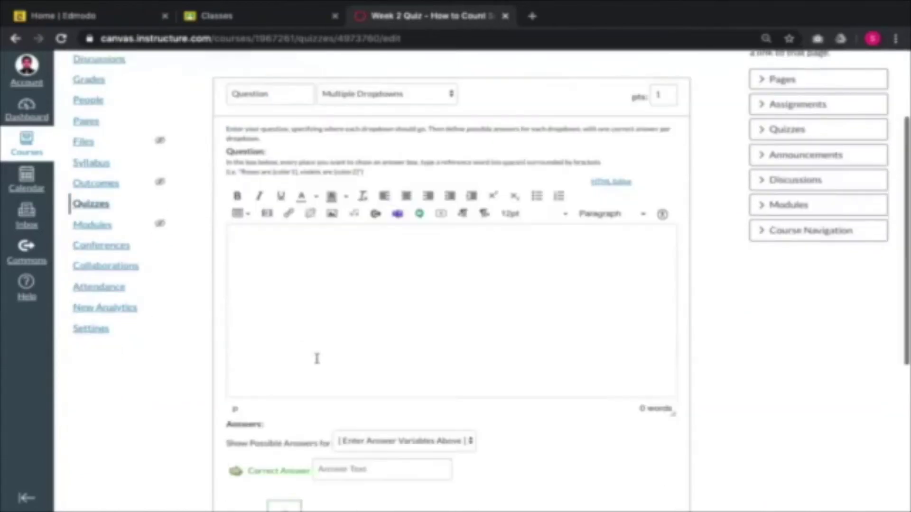
type("Ab")
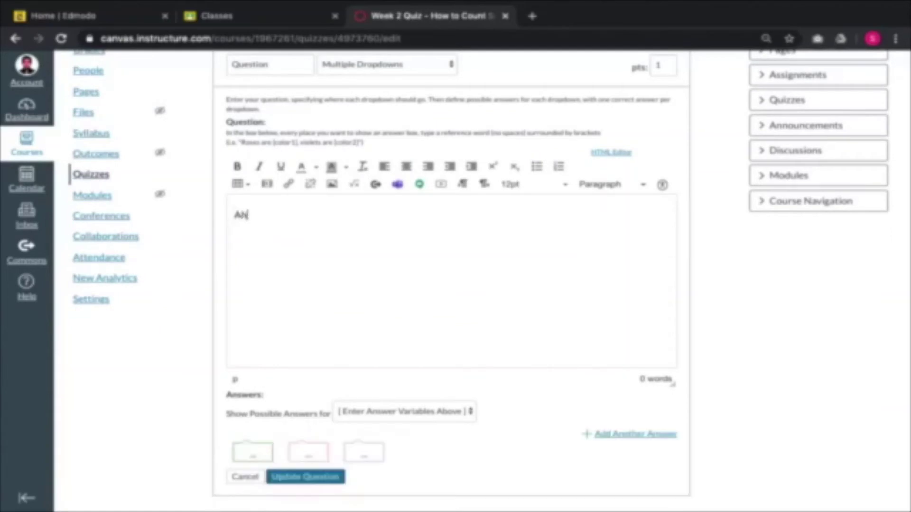
key("BackSpace")
key("BackSpace")
type("What can be co")
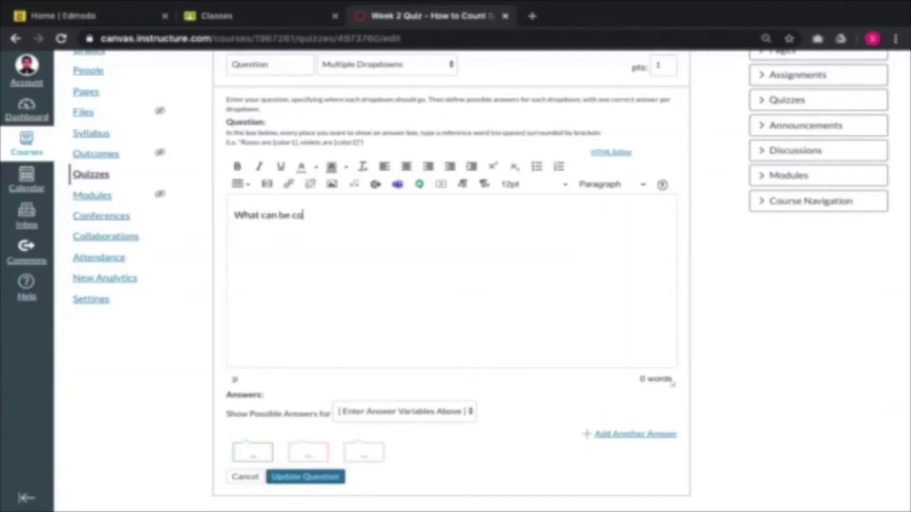
type("unted?")
Add two possible answers to the question, "Sugar" and "Sand".
scroll(472, 451, "down", 3)
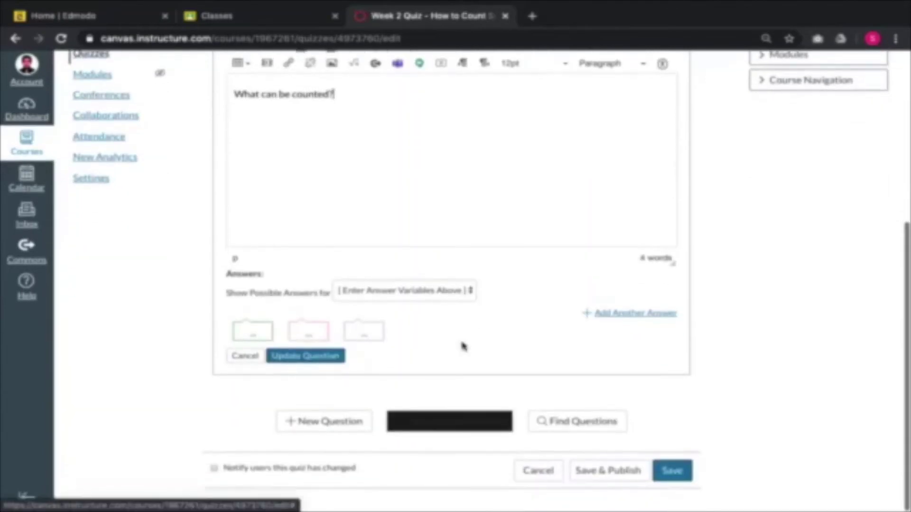
left_click(468, 293)
left_click(492, 297)
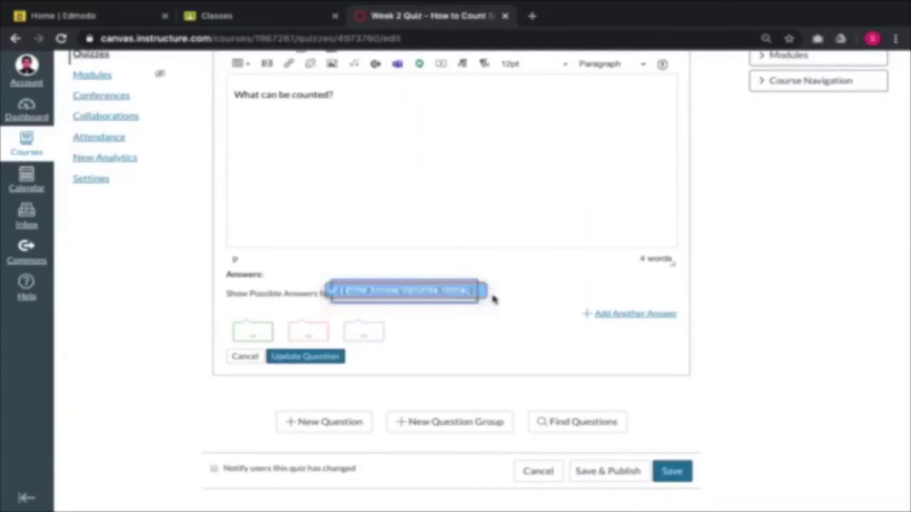
left_click(472, 293)
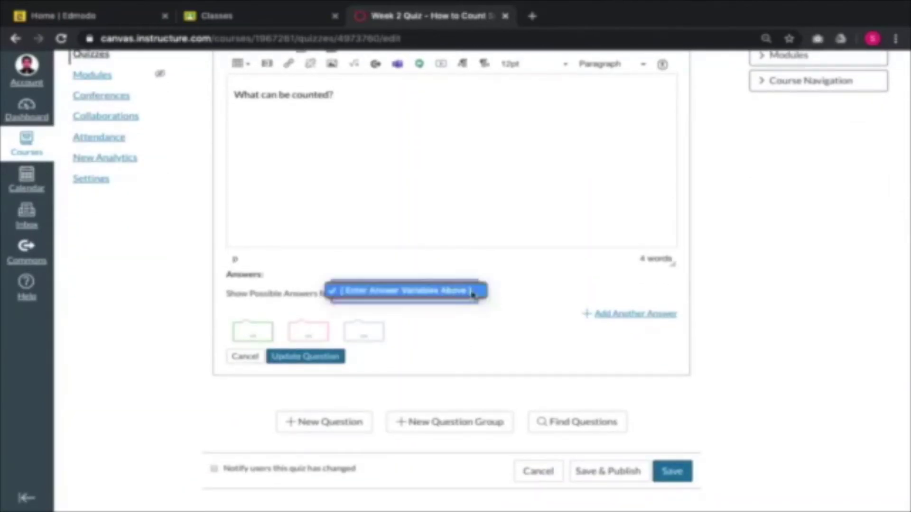
left_click(472, 291)
left_click(613, 314)
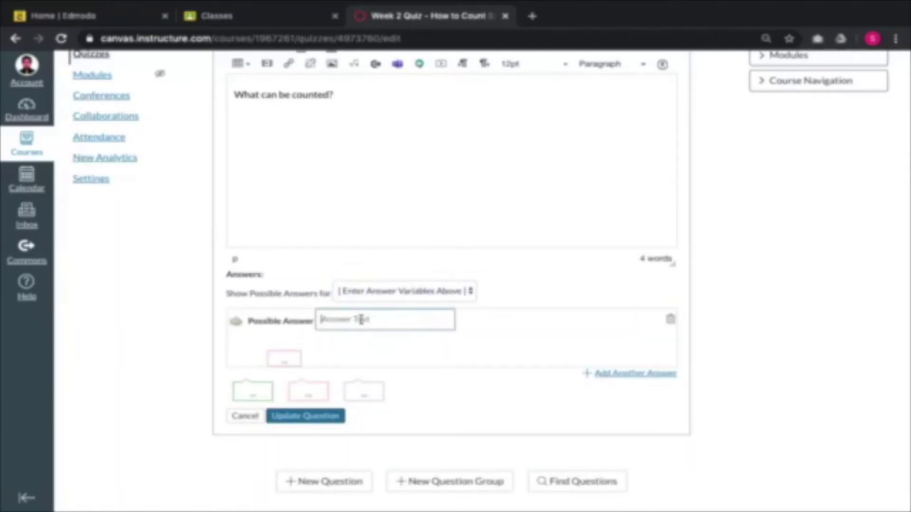
type("Sugar")
left_click(632, 374)
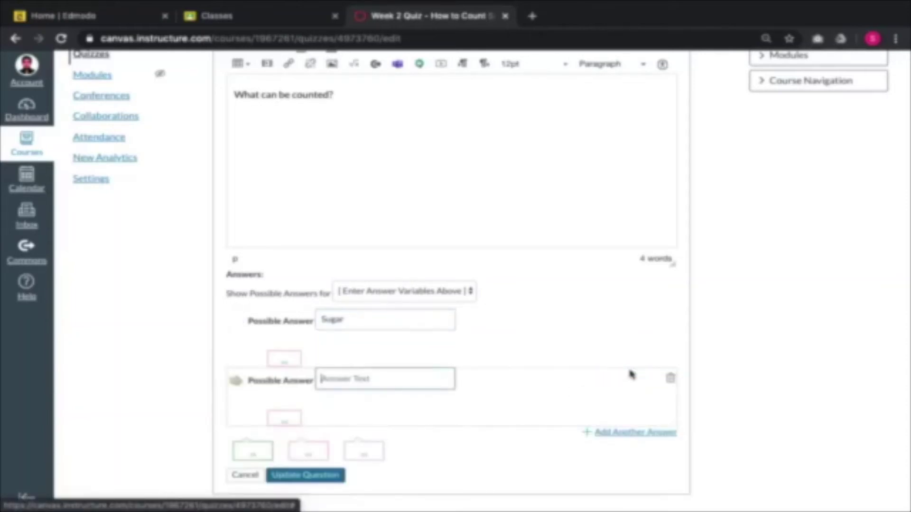
type("Sand")
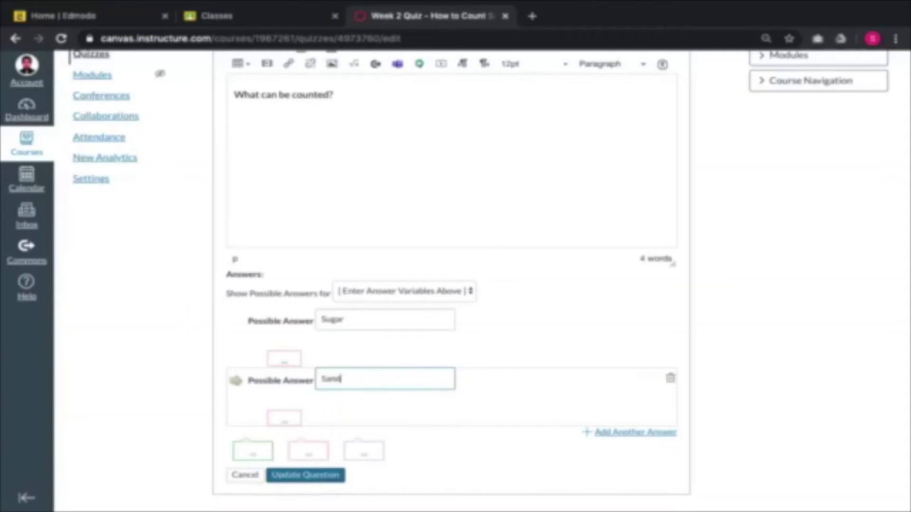
Add two more possible answers to the question, "Candies" and "Chairs".
left_click(612, 432)
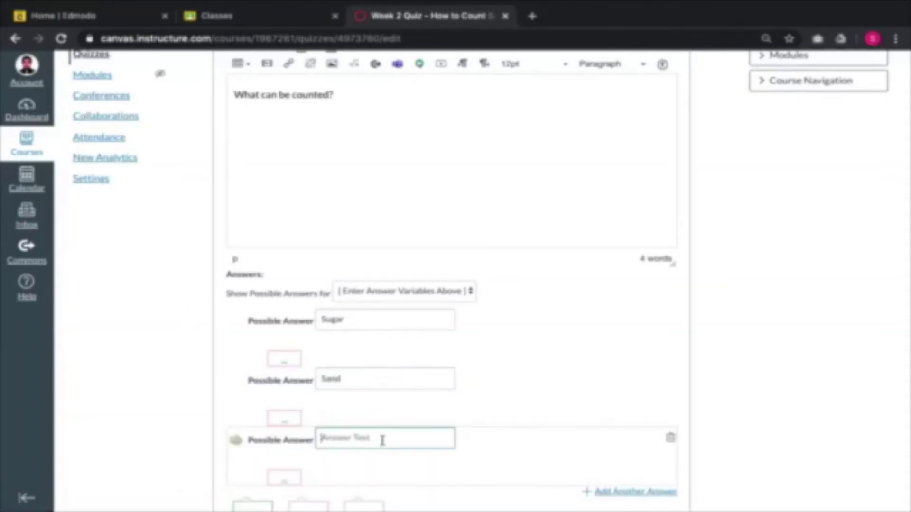
type("Candies")
scroll(382, 441, "down", 1)
left_click(643, 457)
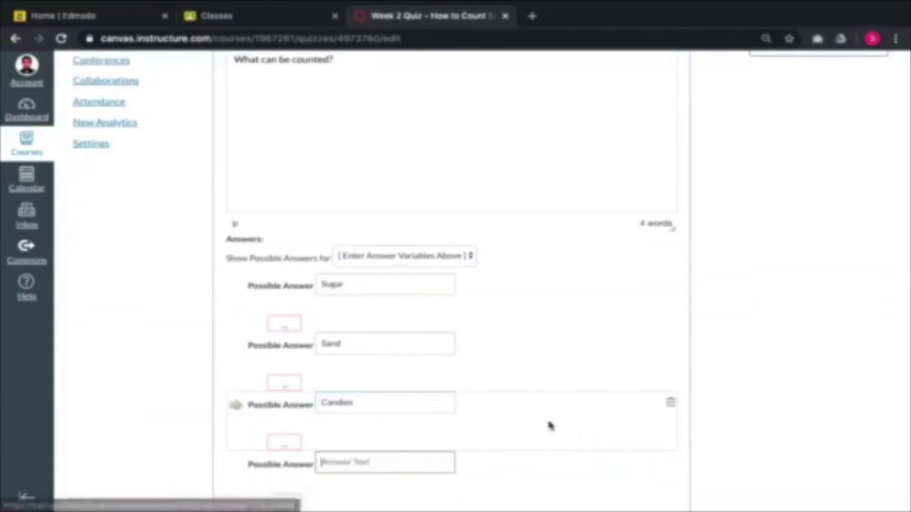
scroll(550, 426, "down", 1)
type("Chairs")
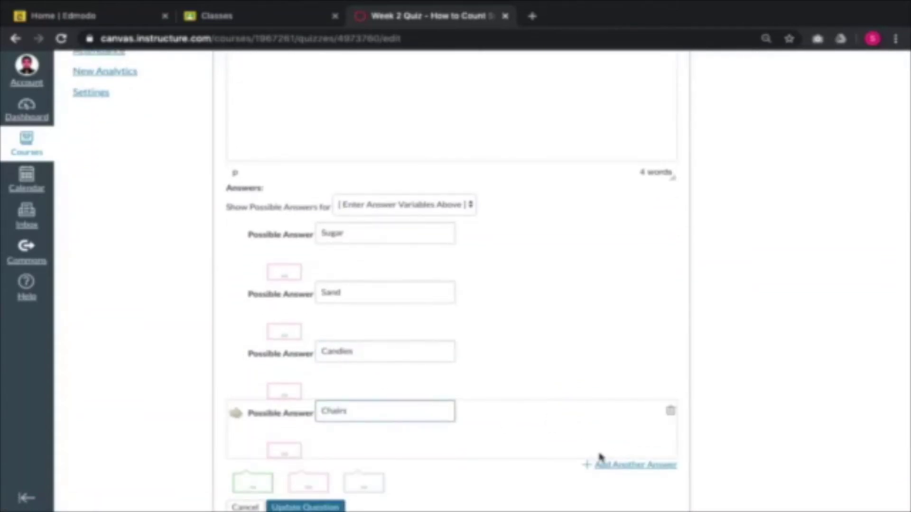
Add a fifth possible answer, "People", to the question.
left_click(601, 464)
scroll(578, 397, "down", 3)
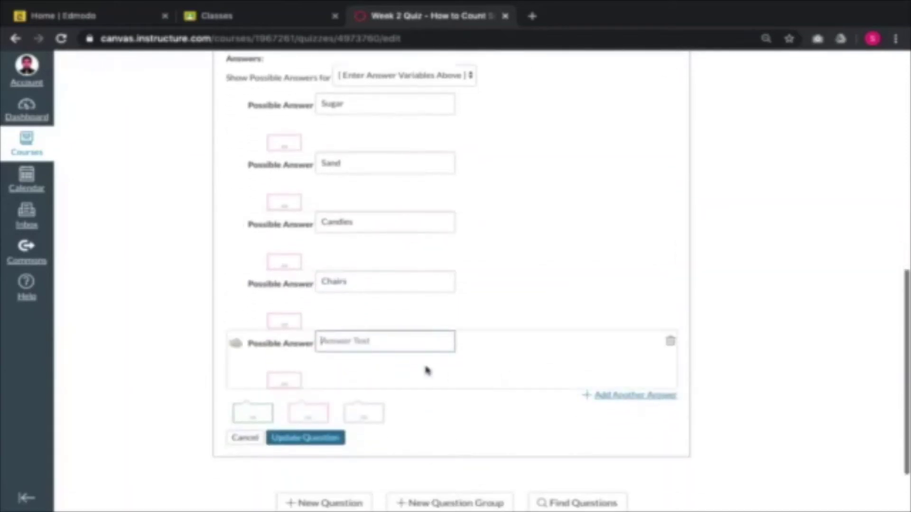
type("Reopl")
key("BackSpace")
key("BackSpace")
key("BackSpace")
type("ople")
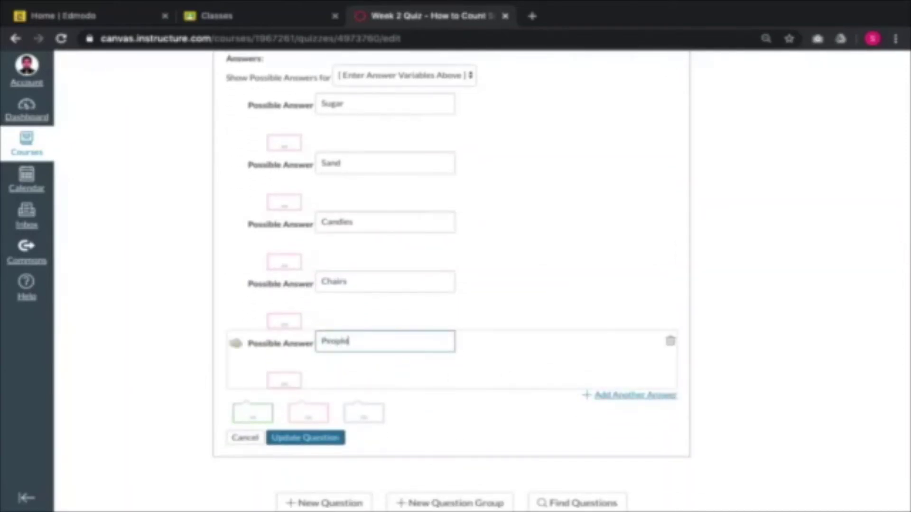
Check the comment boxes for the "Sugar" answer and for correct answers, leave them empty, and update the question.
left_click(285, 143)
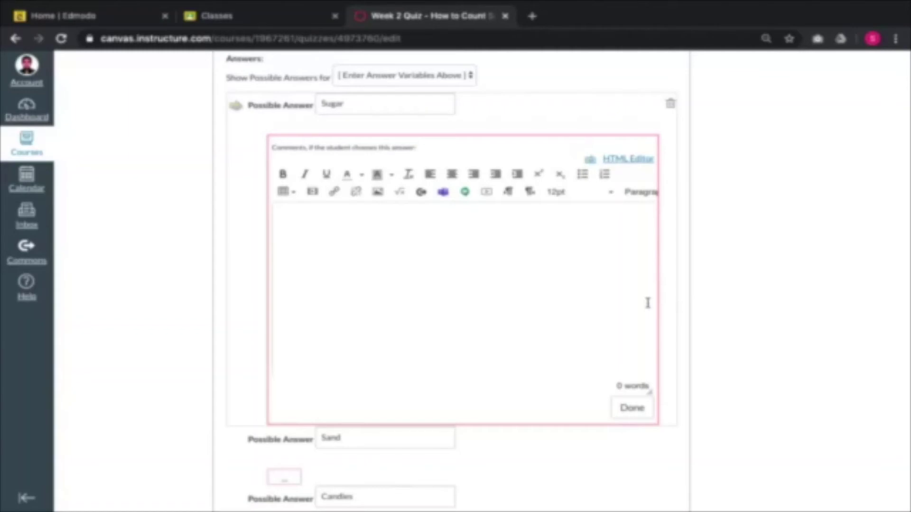
left_click(634, 406)
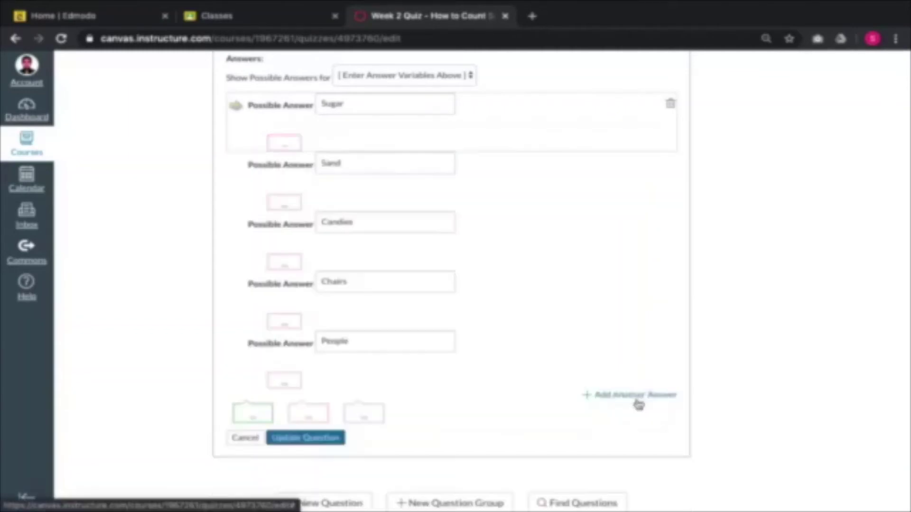
scroll(758, 382, "down", 1)
scroll(759, 382, "down", 1)
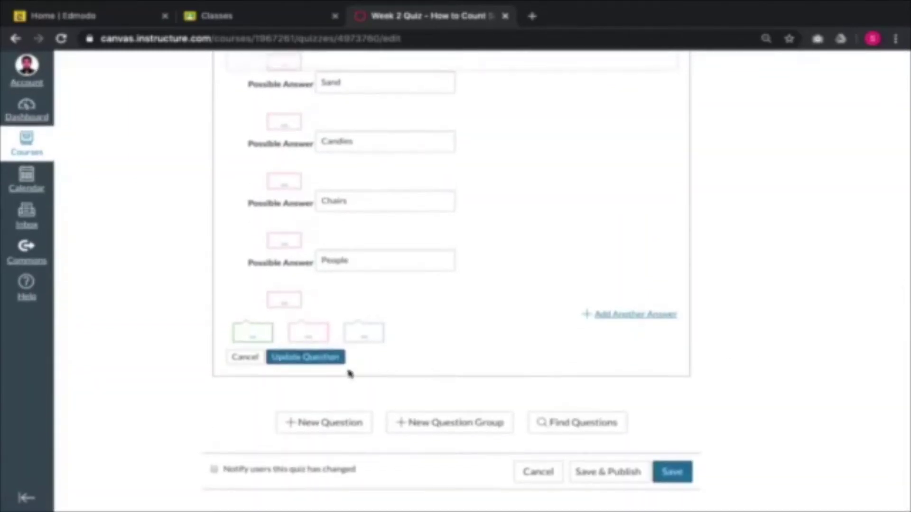
left_click(253, 334)
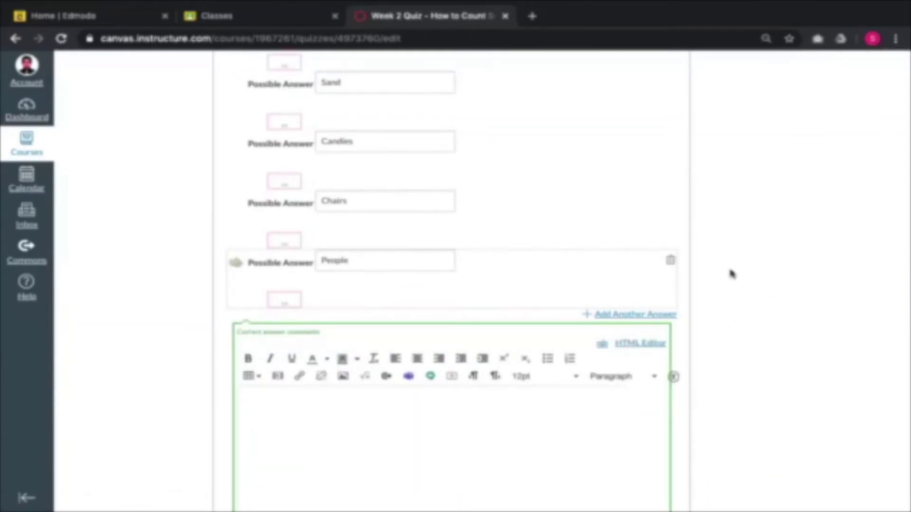
scroll(733, 318, "down", 6)
left_click(644, 303)
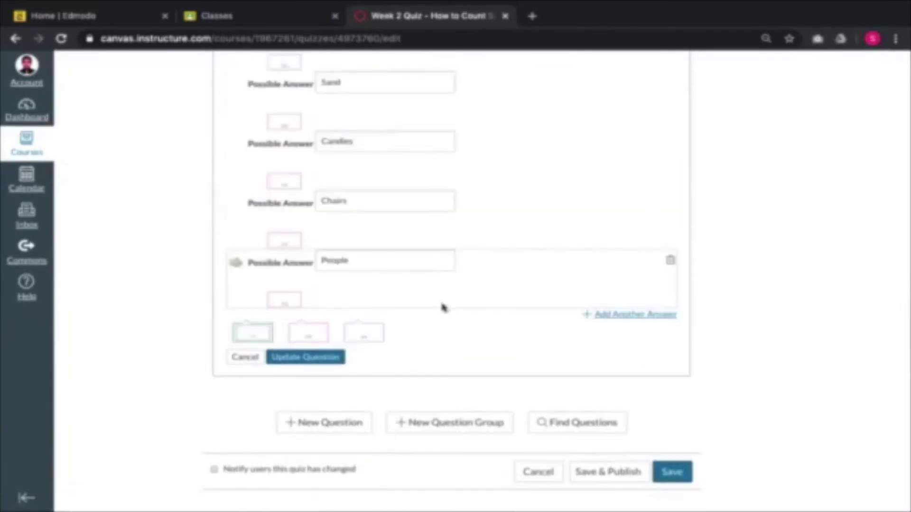
left_click(306, 357)
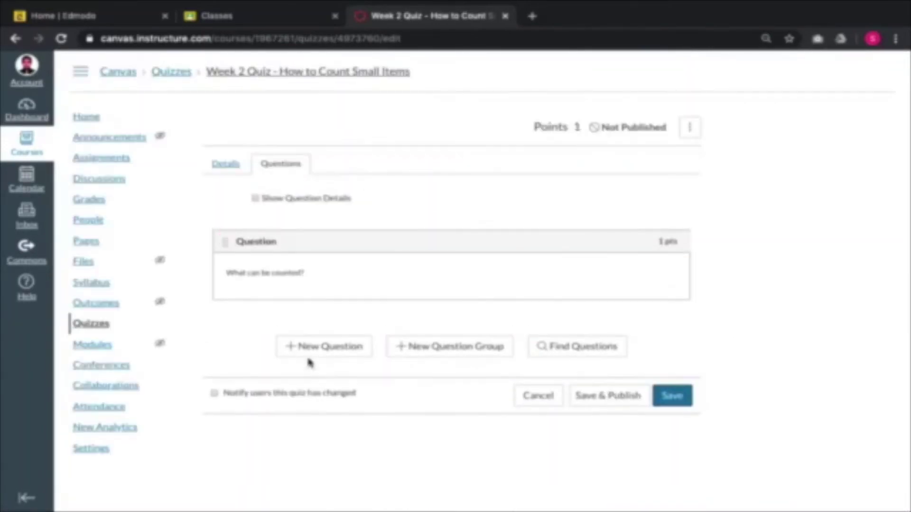
Reopen the "What can be counted?" question for editing and review the available question types, keeping Multiple Dropdowns.
mouse_move(565, 291)
left_click(668, 265)
scroll(508, 339, "down", 7)
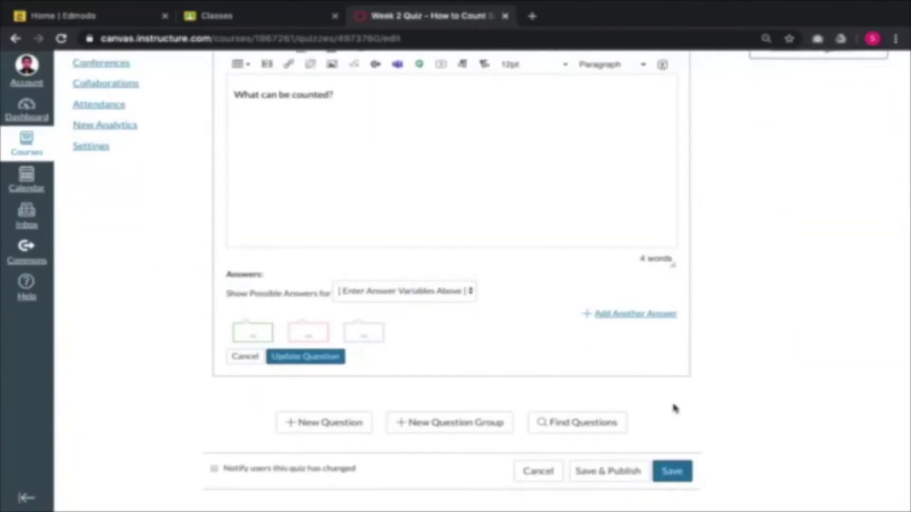
scroll(428, 382, "up", 6)
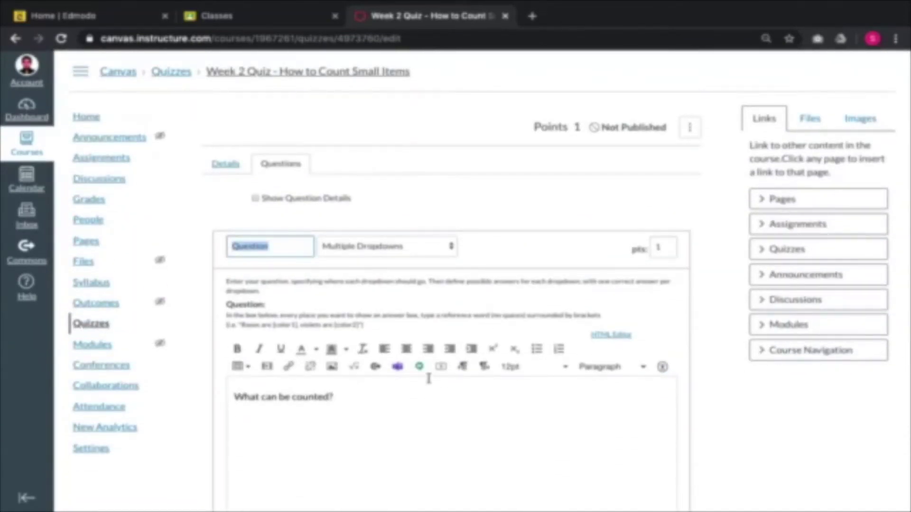
left_click(452, 246)
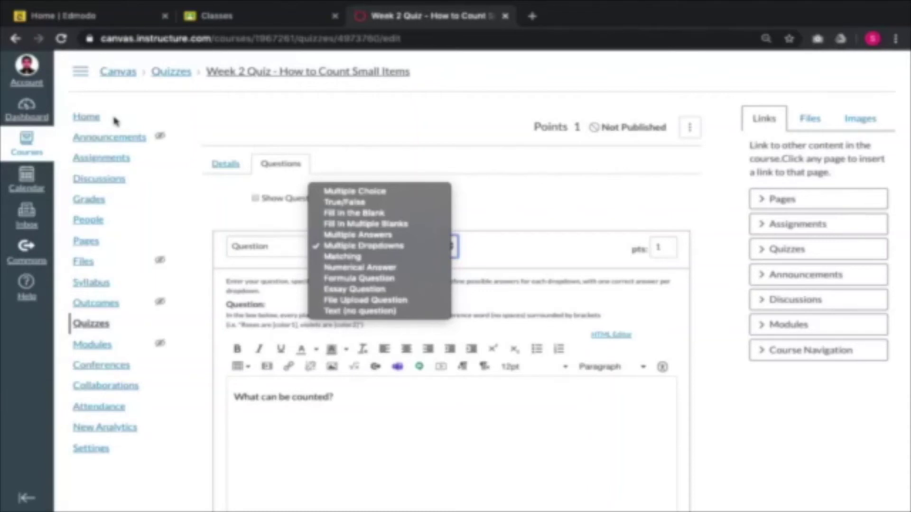
left_click(336, 124)
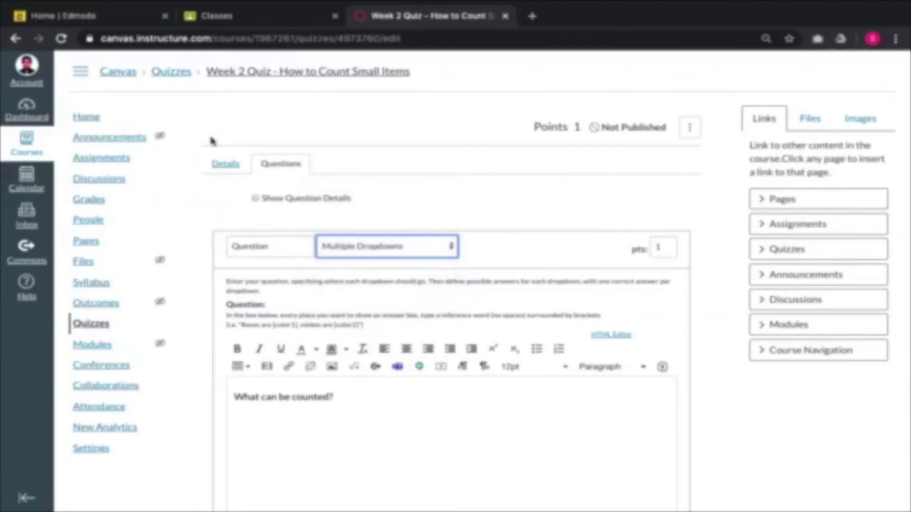
View the course gradebook and the list of courses, and return to the Week 2 quiz editor.
left_click(96, 205)
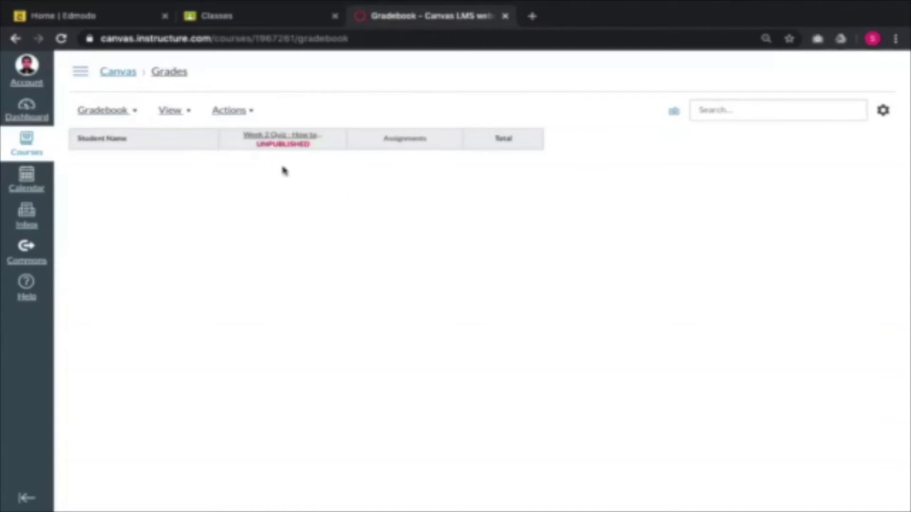
left_click(28, 145)
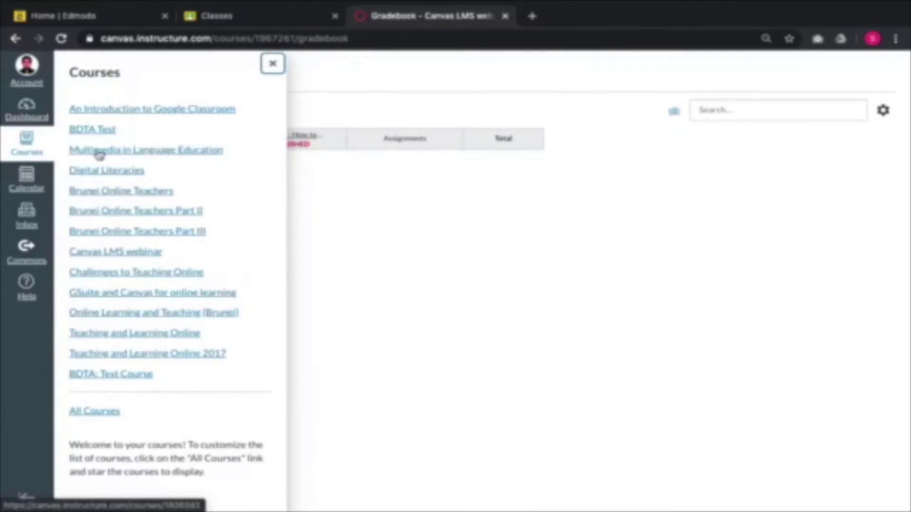
left_click(376, 197)
left_click(16, 38)
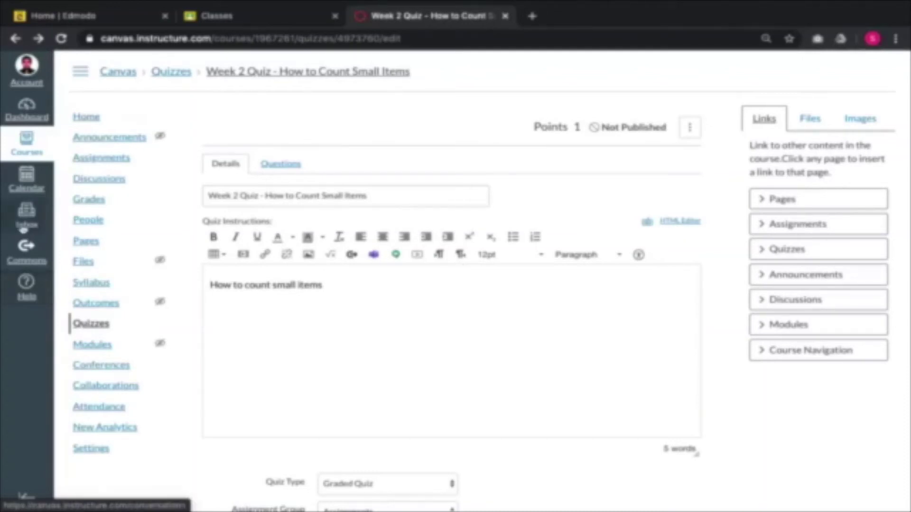
Open Canvas Commons and look at the Edmodo home page while it loads.
left_click(27, 252)
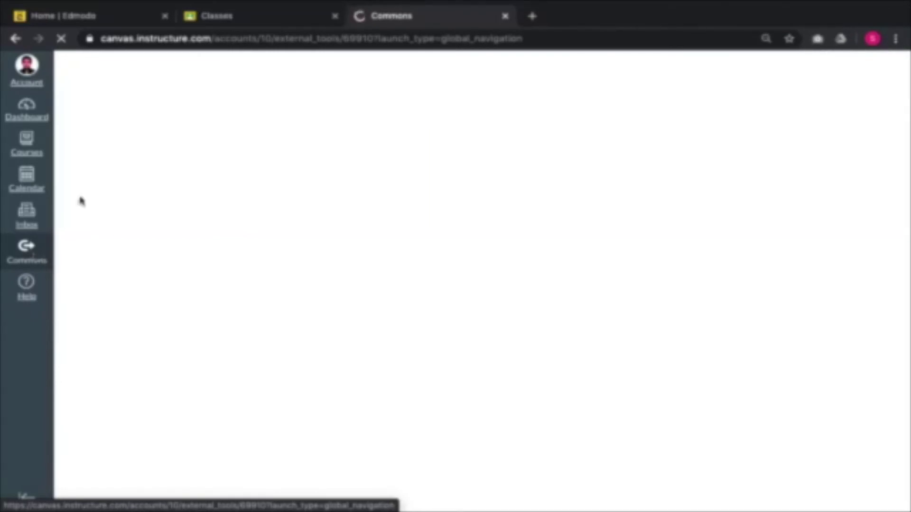
left_click(29, 261)
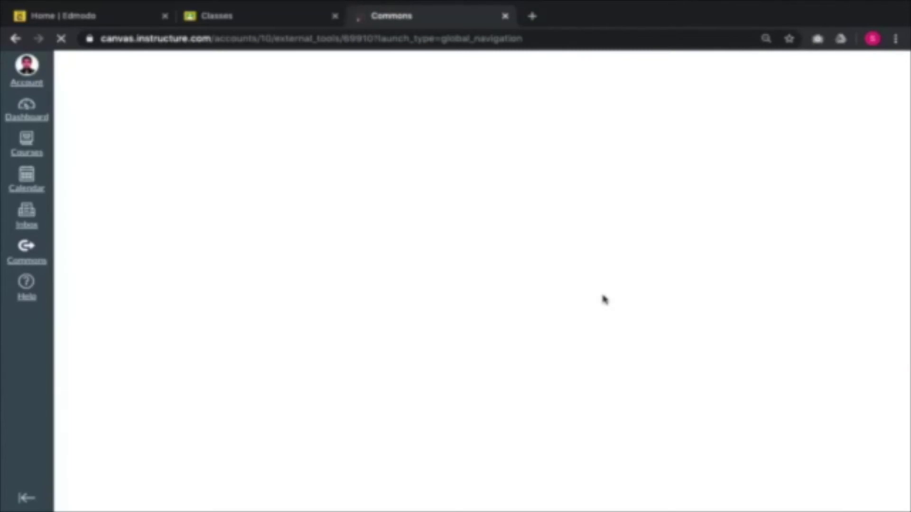
left_click(112, 19)
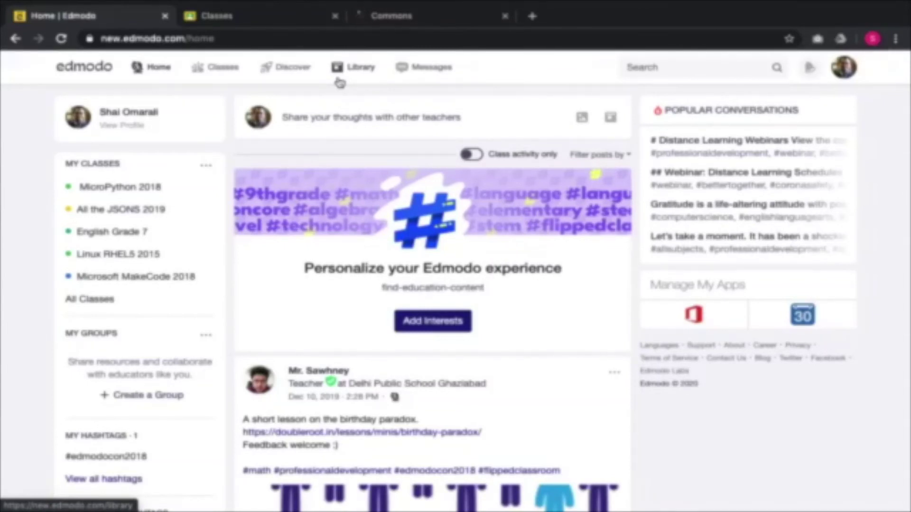
left_click(434, 21)
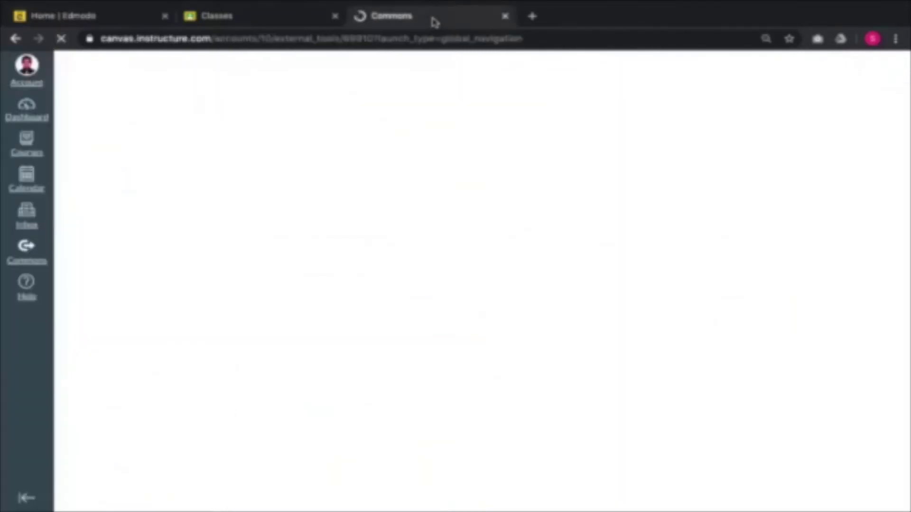
Switch to Google Classroom, accept the school-use notice, and create a class named "Beta Class" for "Science".
left_click(257, 19)
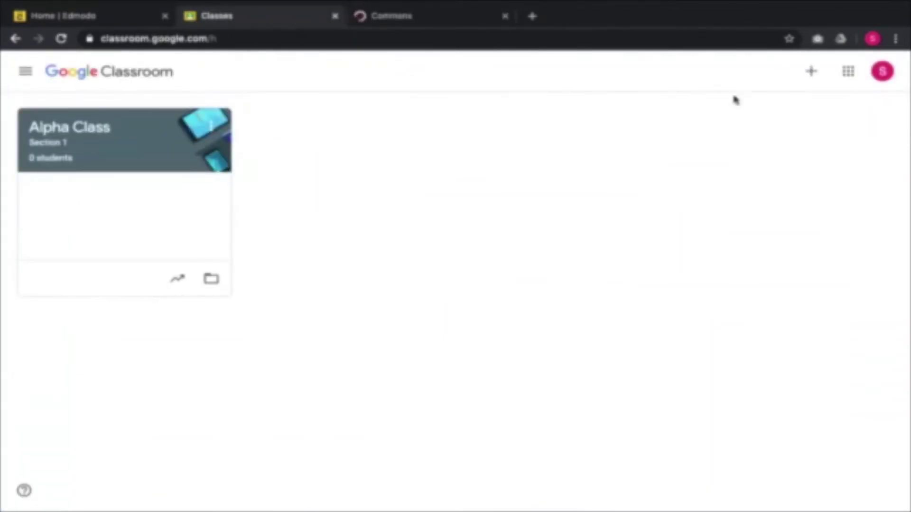
left_click(813, 71)
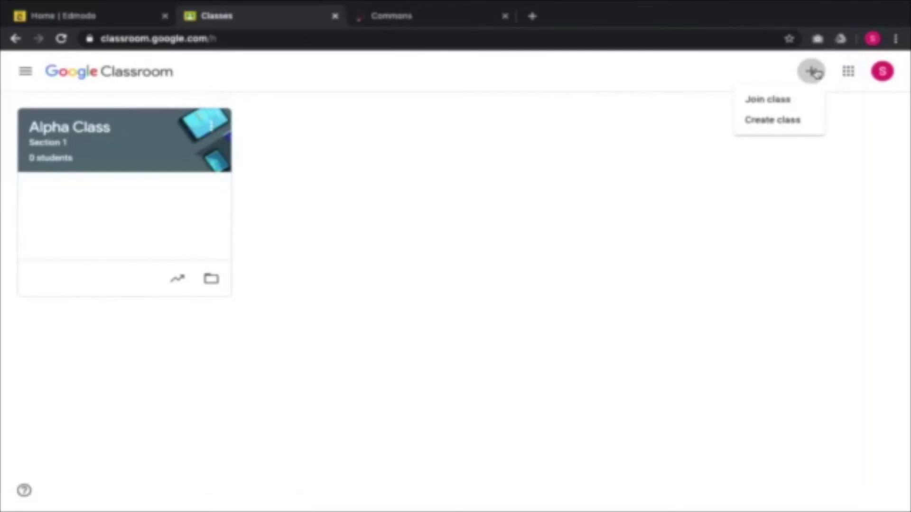
left_click(784, 120)
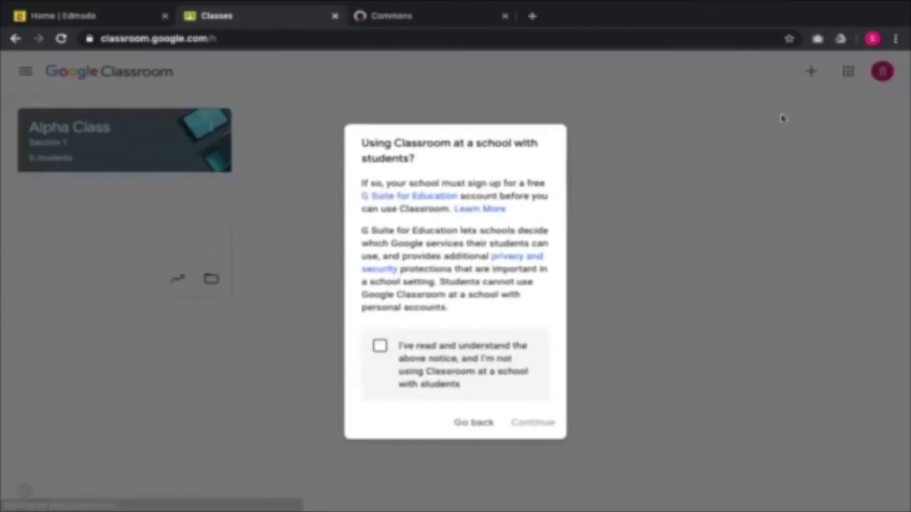
left_click(382, 349)
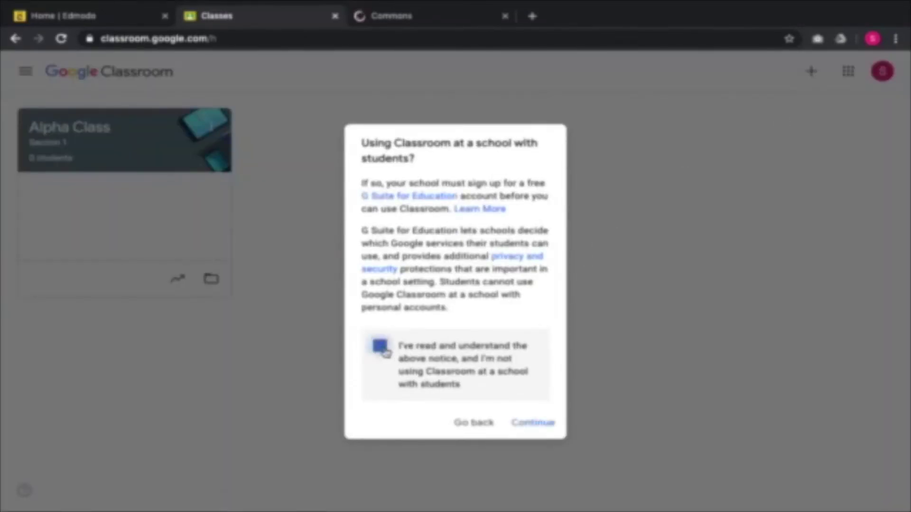
left_click(524, 422)
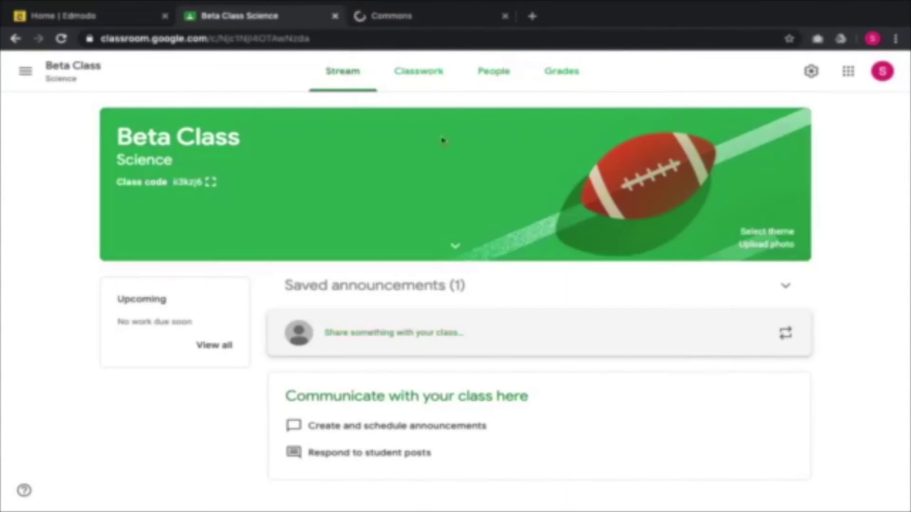
Add a topic named "Health" to the Beta Class classwork and view the topic's options.
left_click(421, 85)
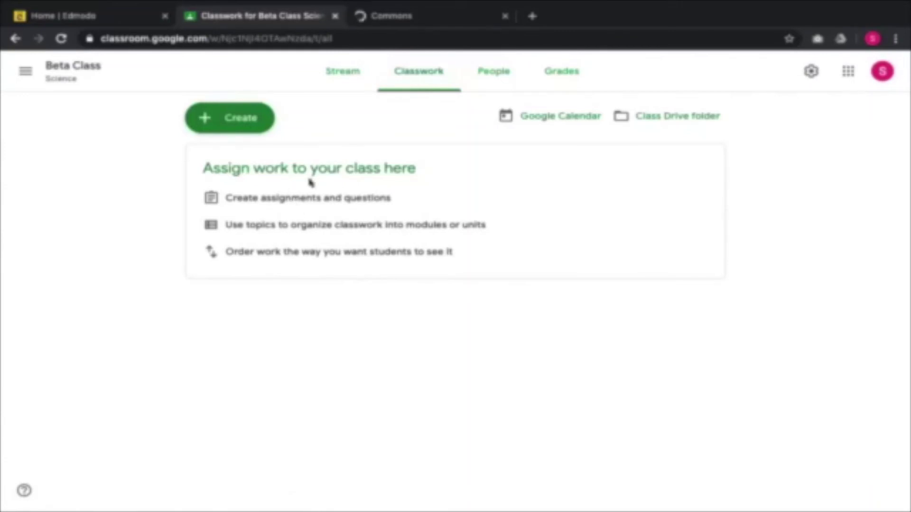
left_click(241, 125)
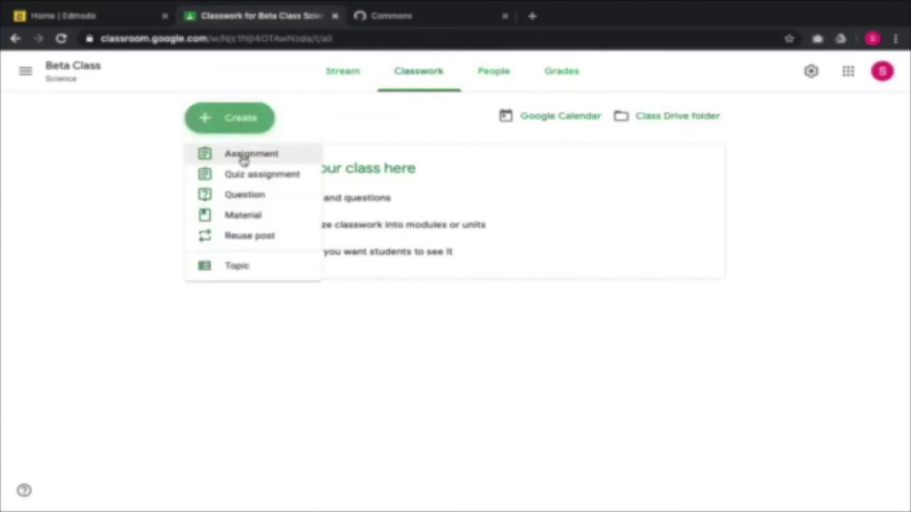
left_click(240, 275)
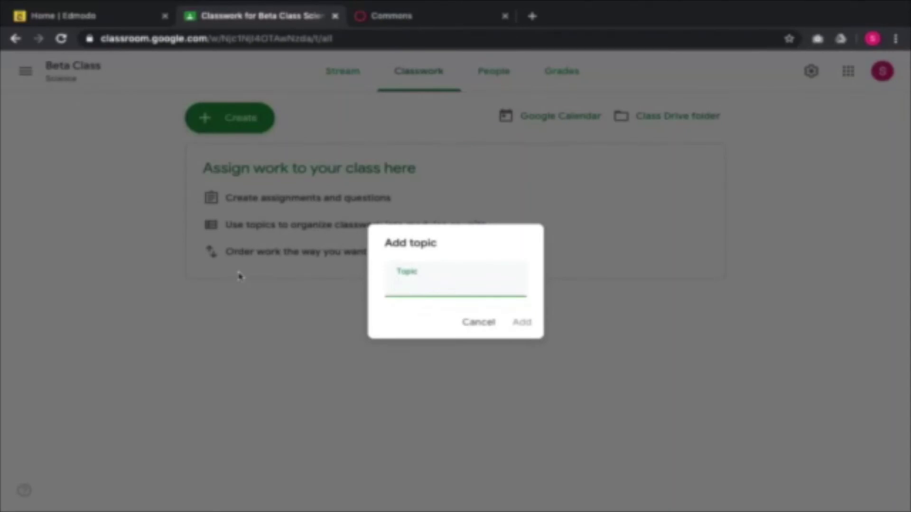
type("Health")
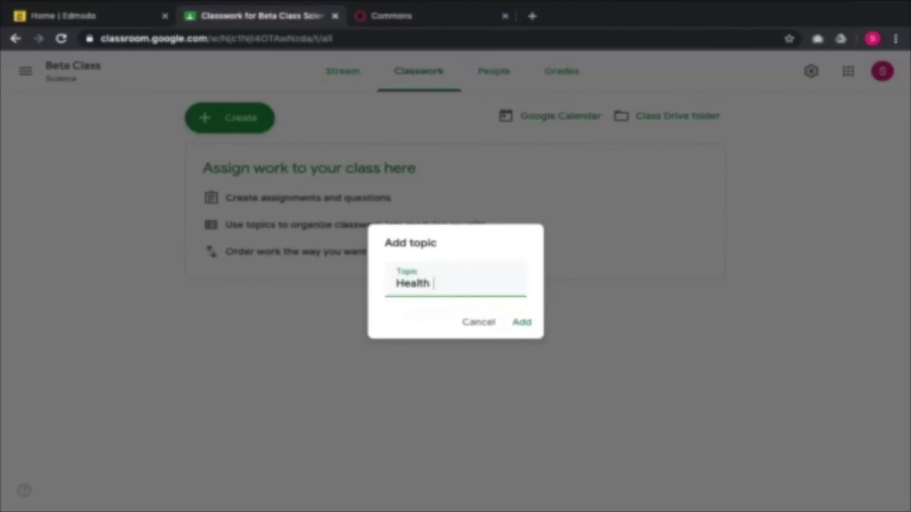
key("Return")
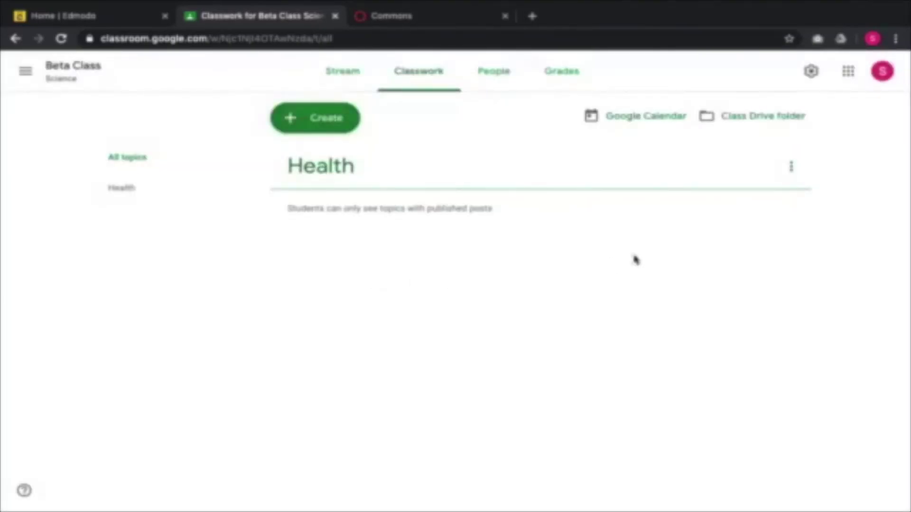
left_click(790, 167)
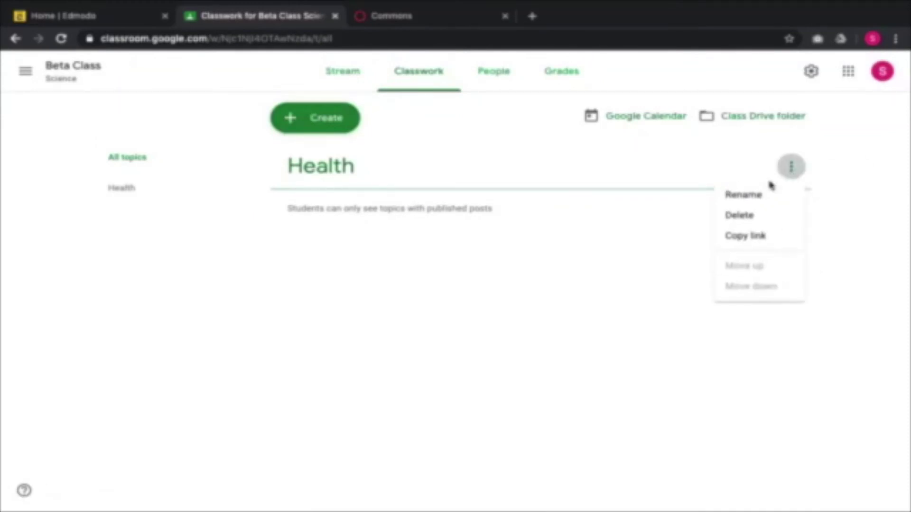
left_click(522, 208)
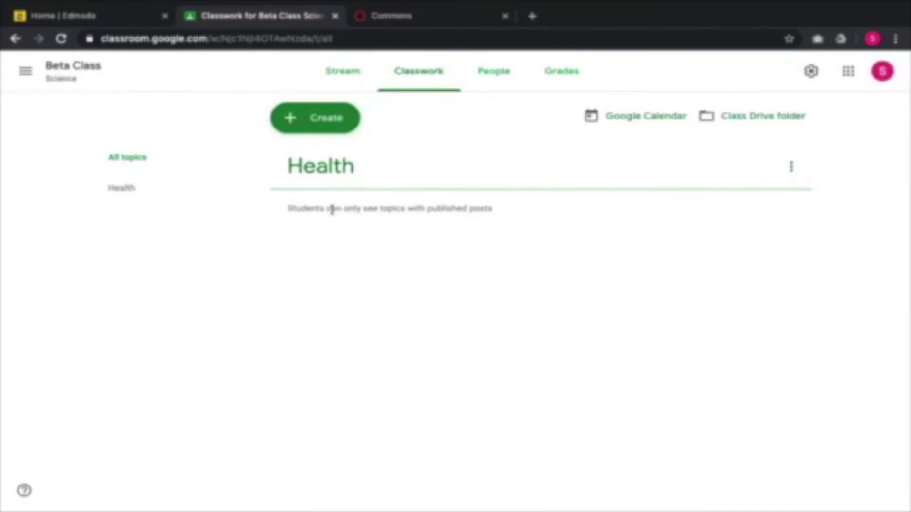
Start a new classwork material titled "How to keep yourself healthy" and fill its description with placeholder text.
left_click(313, 129)
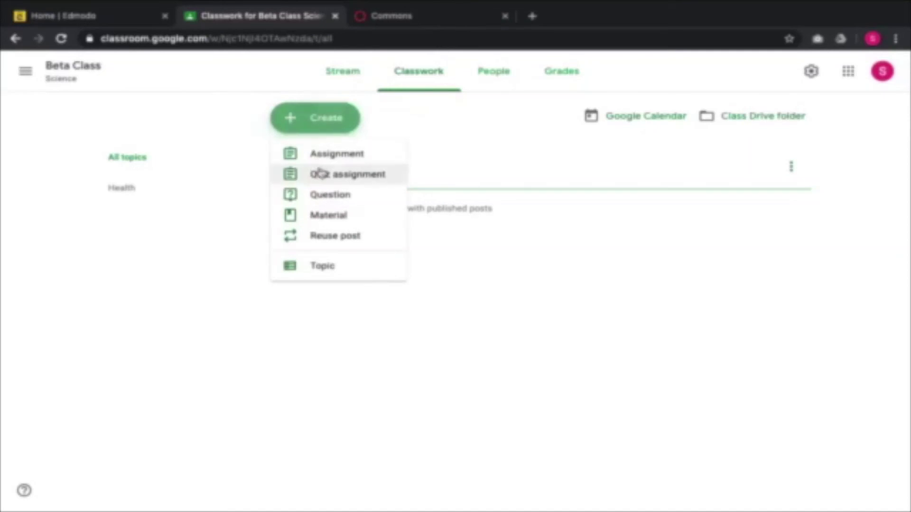
left_click(330, 223)
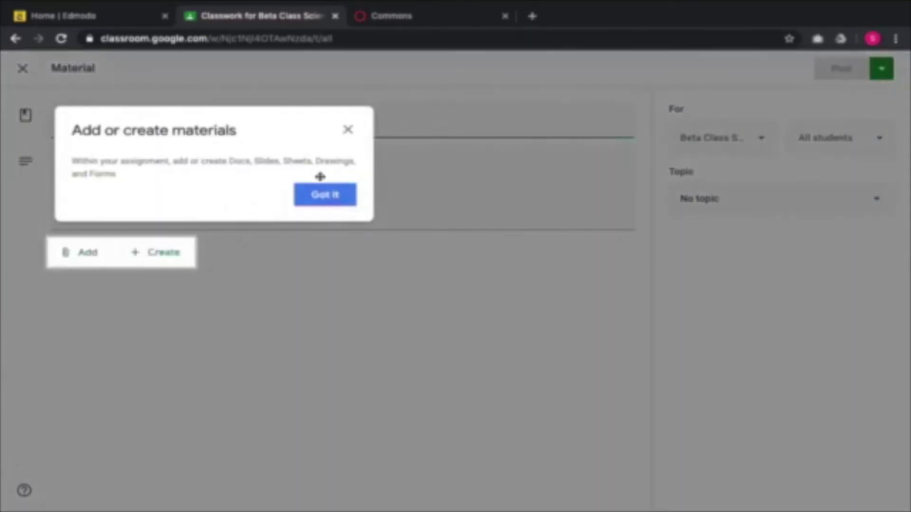
left_click(328, 195)
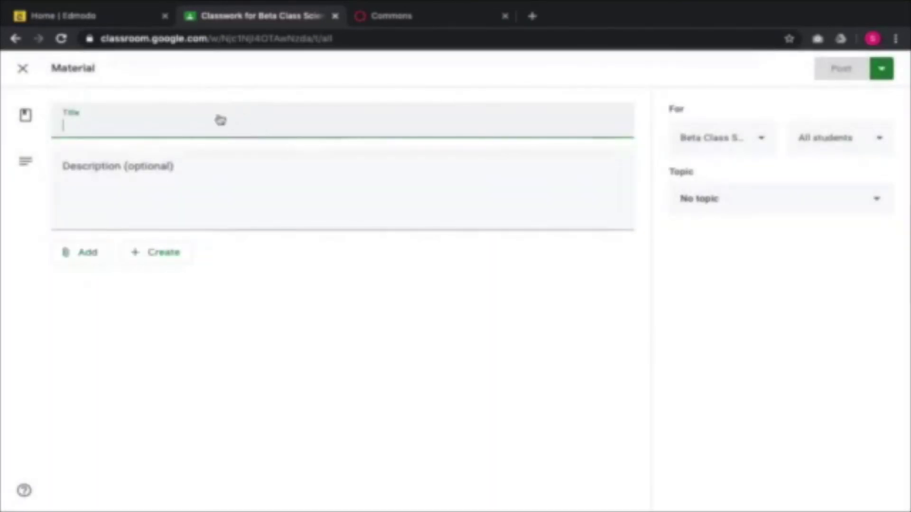
type("How ")
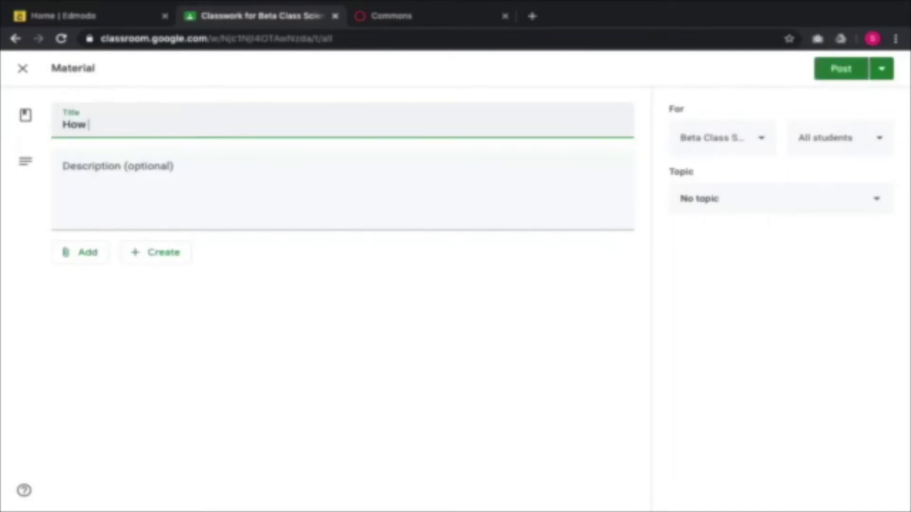
type("to keep yourself healthy")
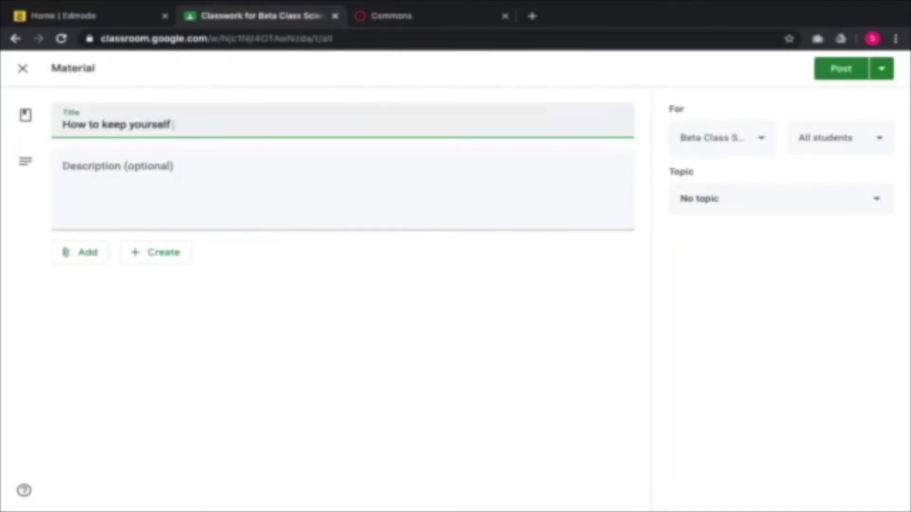
left_click(167, 181)
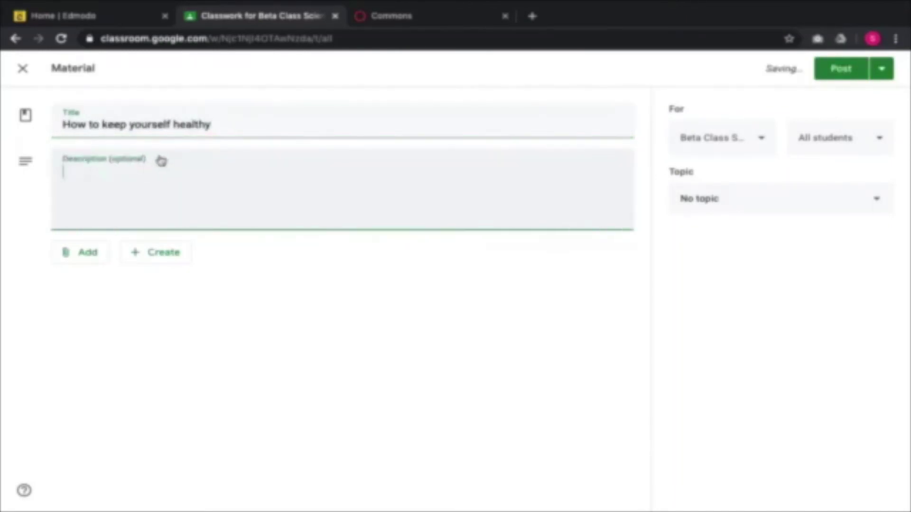
type("igjnzdfkjndfbgkjndfb,kdb  gdfg pg phgphgfng p i")
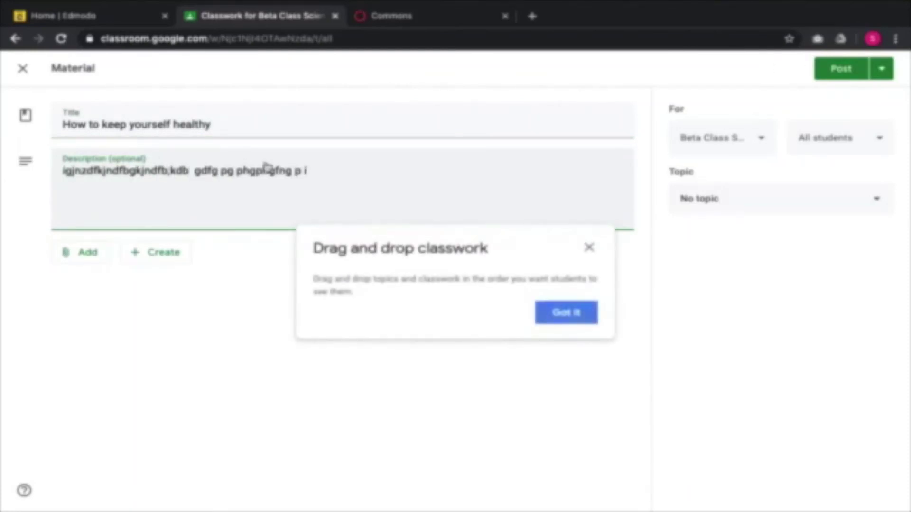
left_click(589, 247)
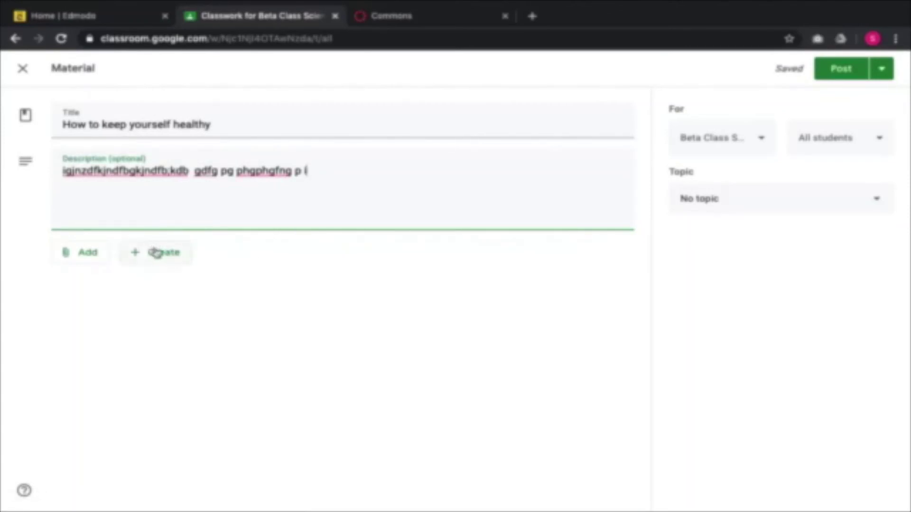
Review the material's class, student and attachment options, file it under the "Health" topic, and post it.
left_click(759, 147)
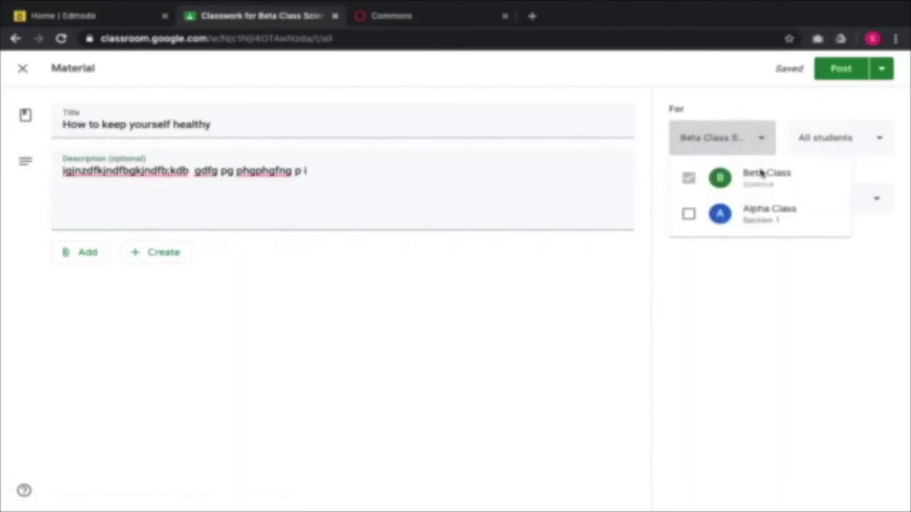
left_click(874, 135)
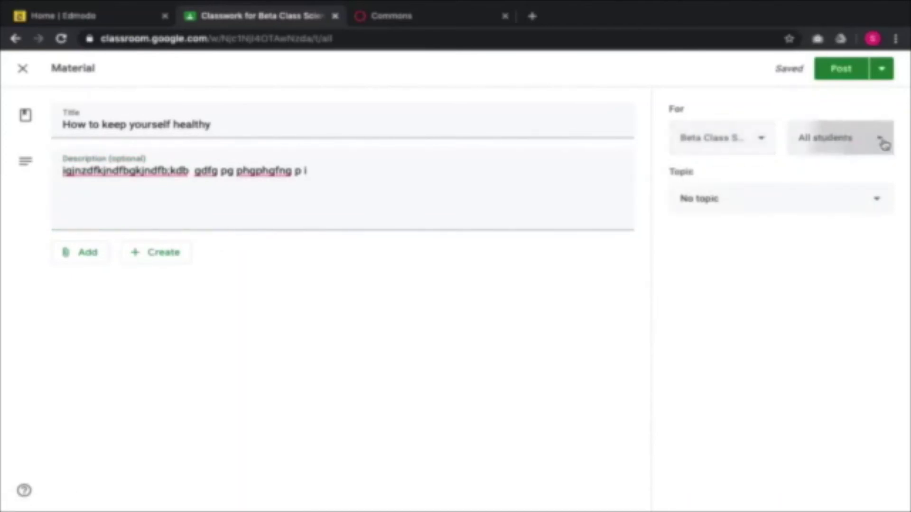
left_click(881, 138)
left_click(813, 189)
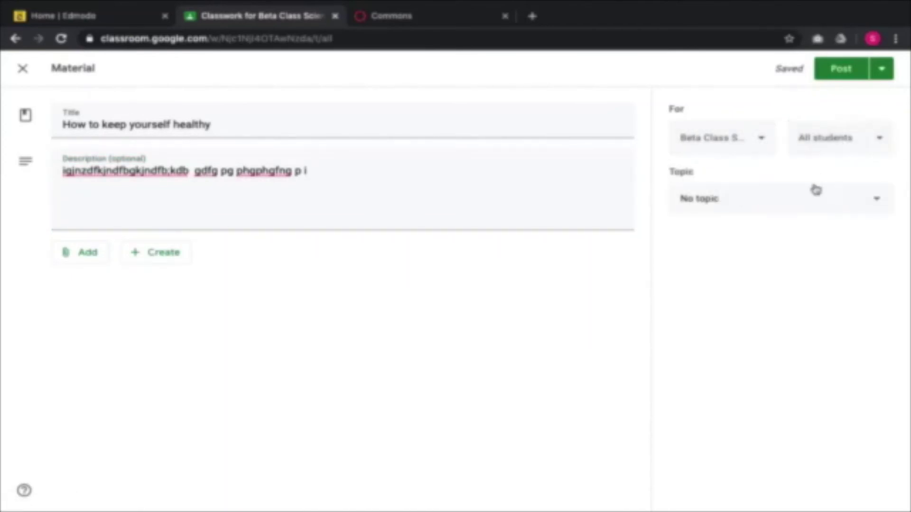
left_click(819, 197)
left_click(770, 275)
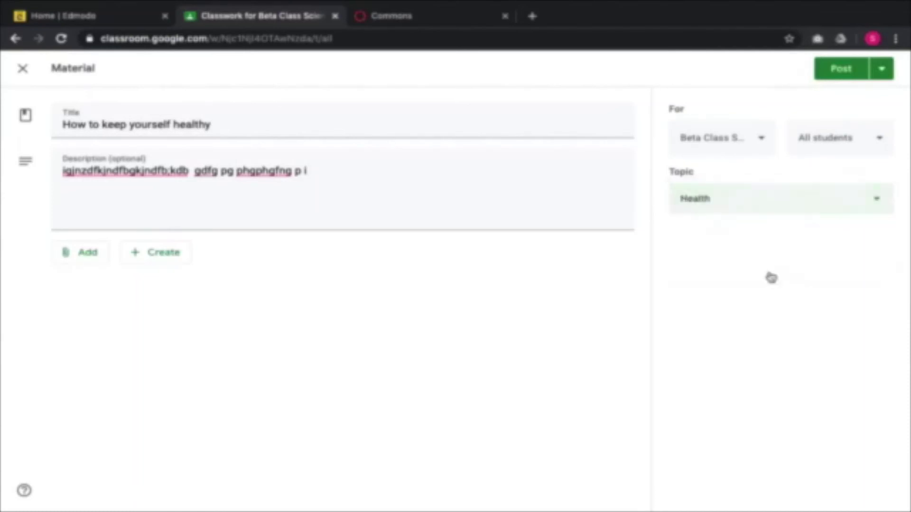
left_click(175, 261)
left_click(421, 260)
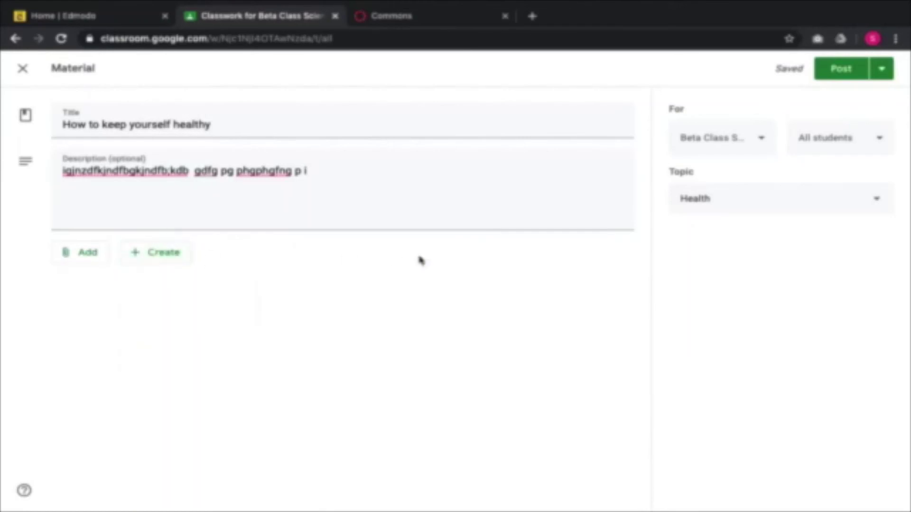
left_click(835, 71)
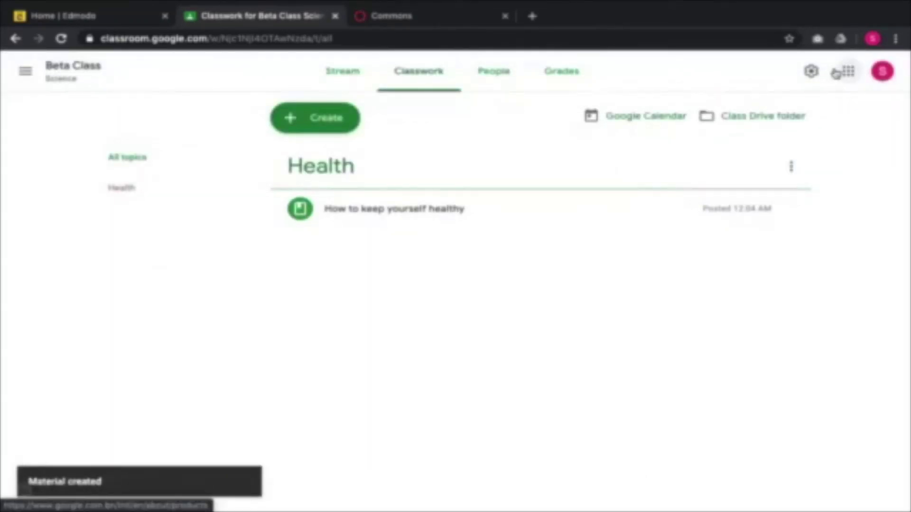
Start a new classwork assignment titled "How do you keep yourself healthy?".
left_click(322, 118)
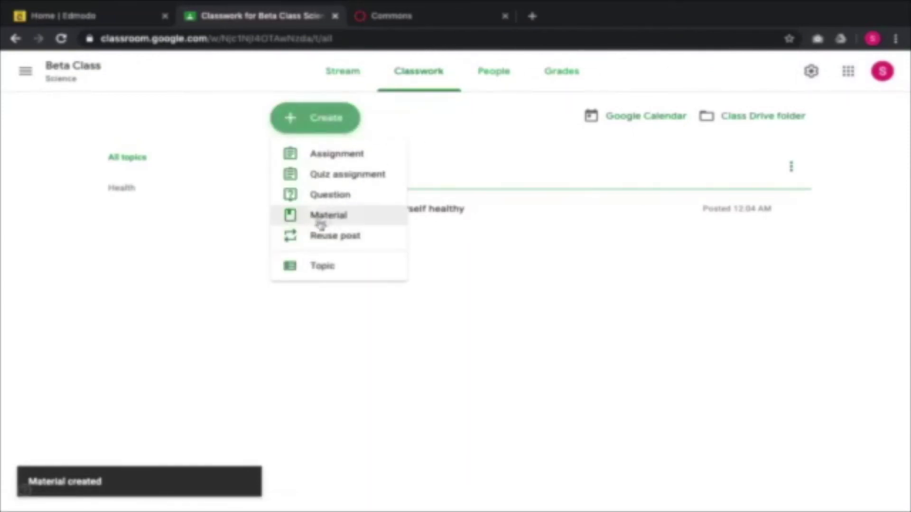
left_click(309, 155)
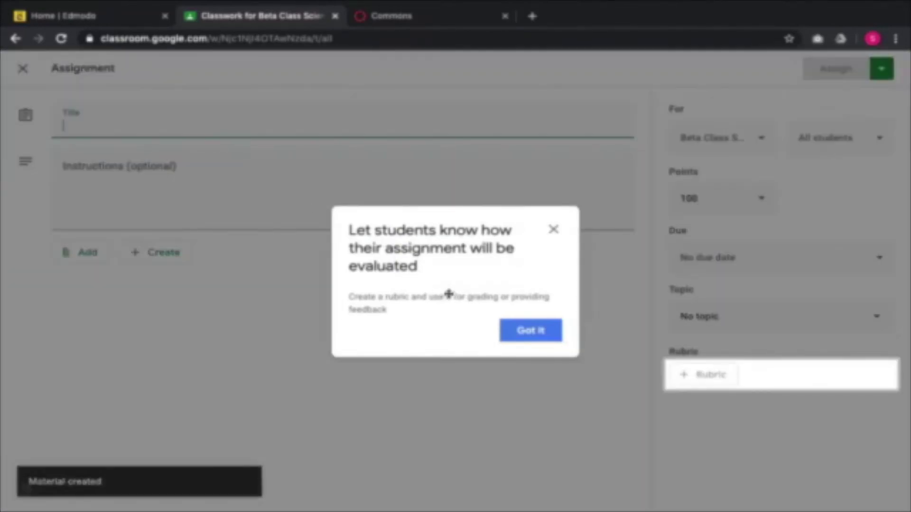
left_click(537, 332)
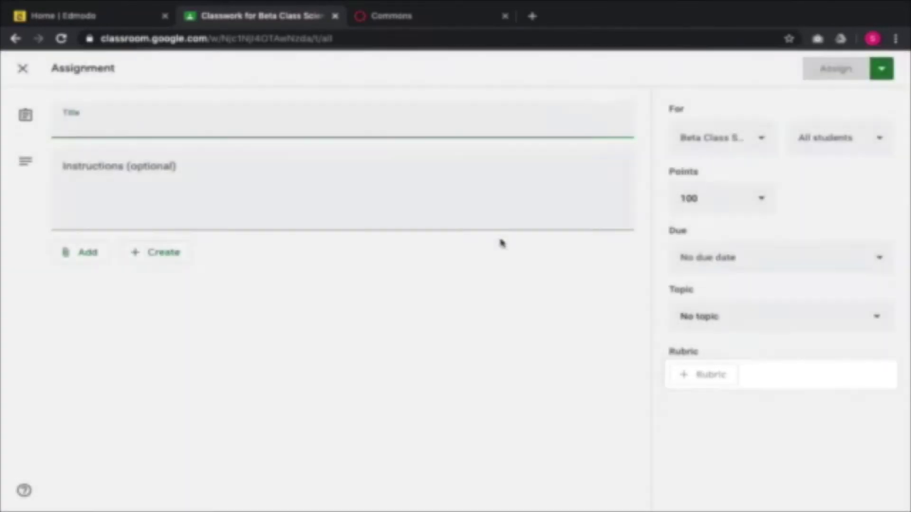
type("What do")
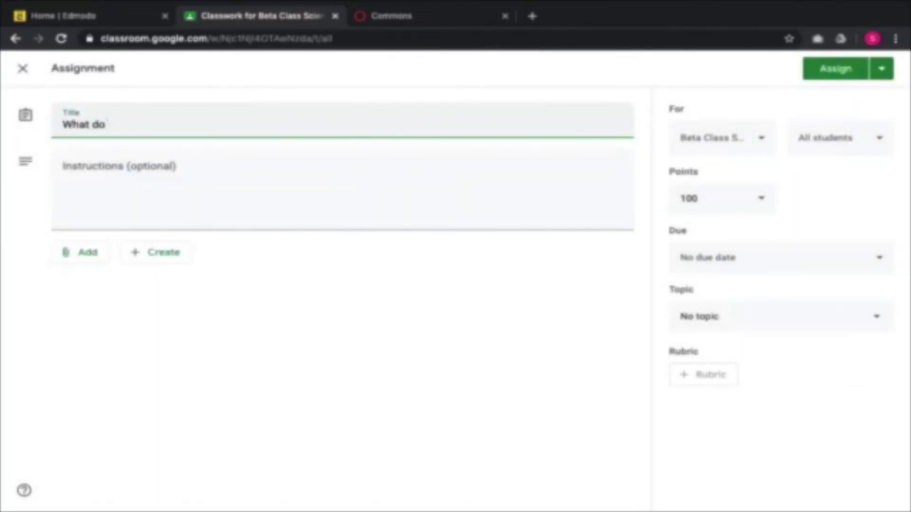
key("BackSpace")
key("BackSpace")
key("BackSpace")
key("BackSpace")
key("BackSpace")
key("BackSpace")
key("BackSpace")
key("BackSpace")
type("How do you keep")
key("BackSpace")
key("BackSpace")
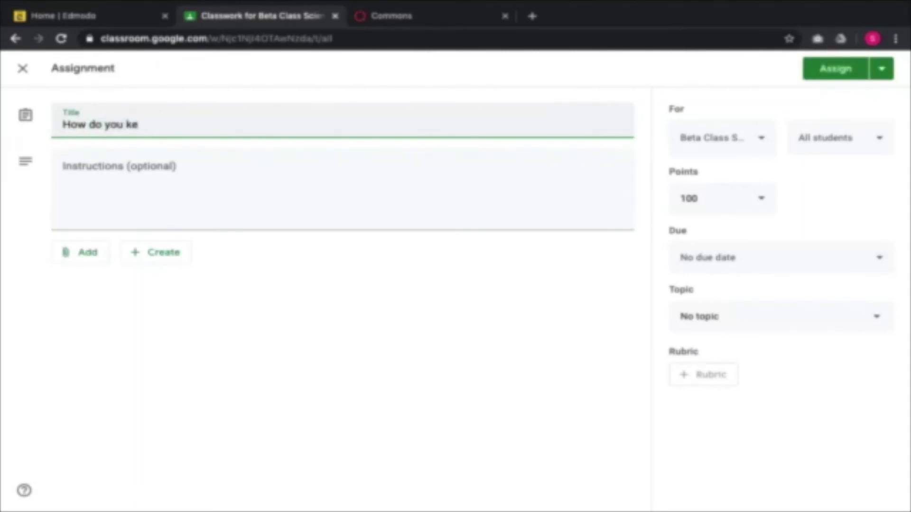
type("ep yourself healt")
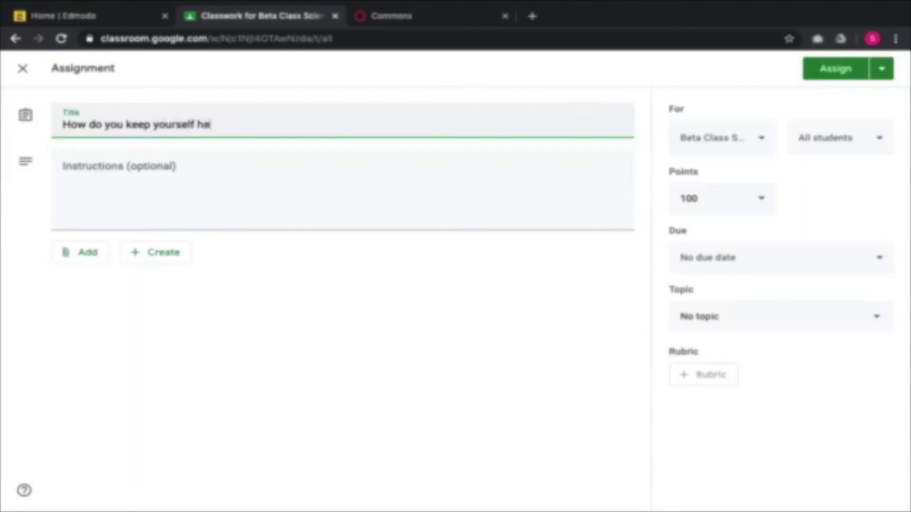
type("hy?")
left_click(262, 177)
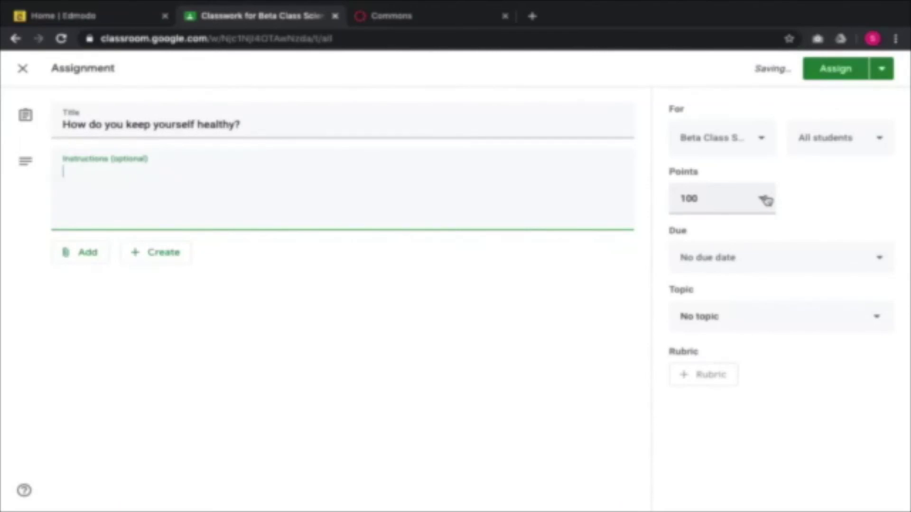
Set the assignment's points to 50 and its due date to Apr 15, 2020.
left_click(764, 201)
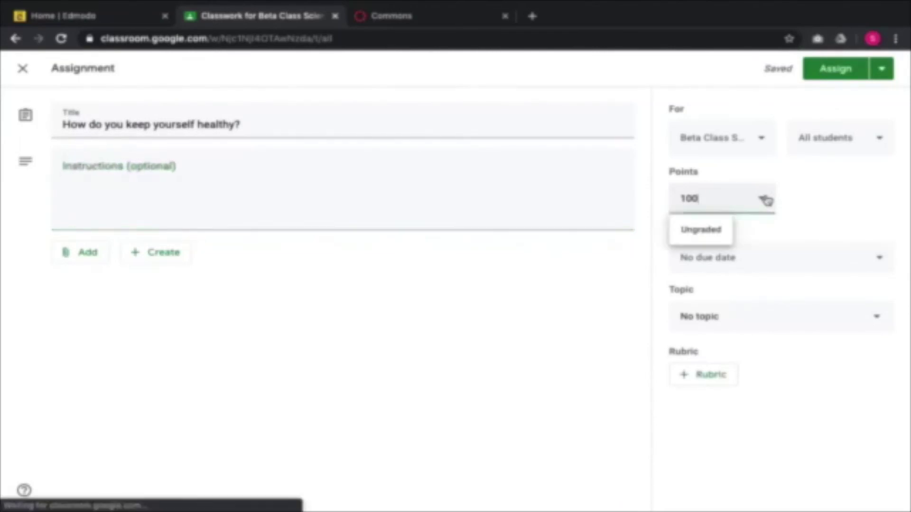
key("BackSpace")
key("BackSpace")
key("BackSpace")
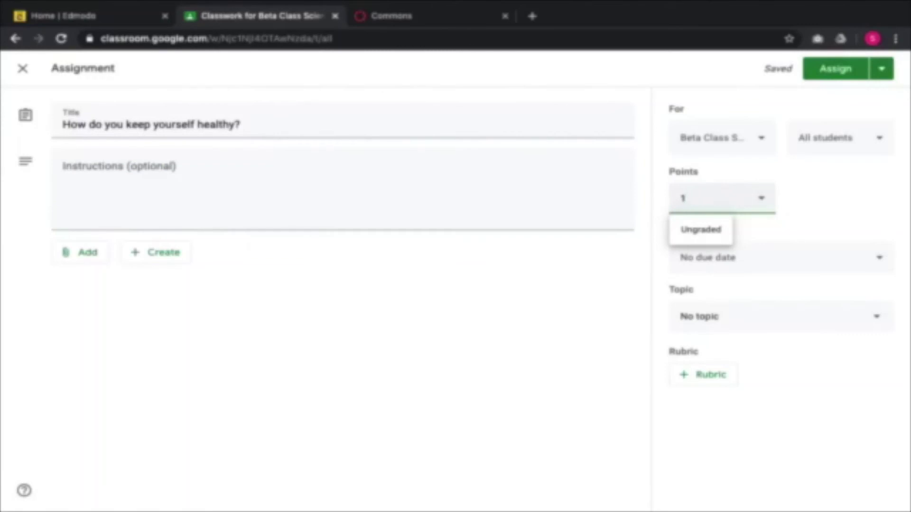
type("50")
left_click(854, 218)
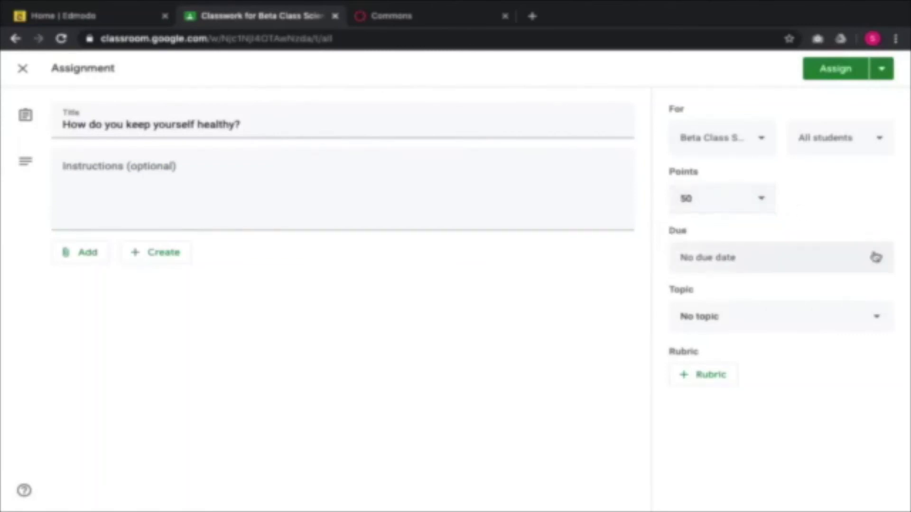
left_click(878, 259)
left_click(820, 307)
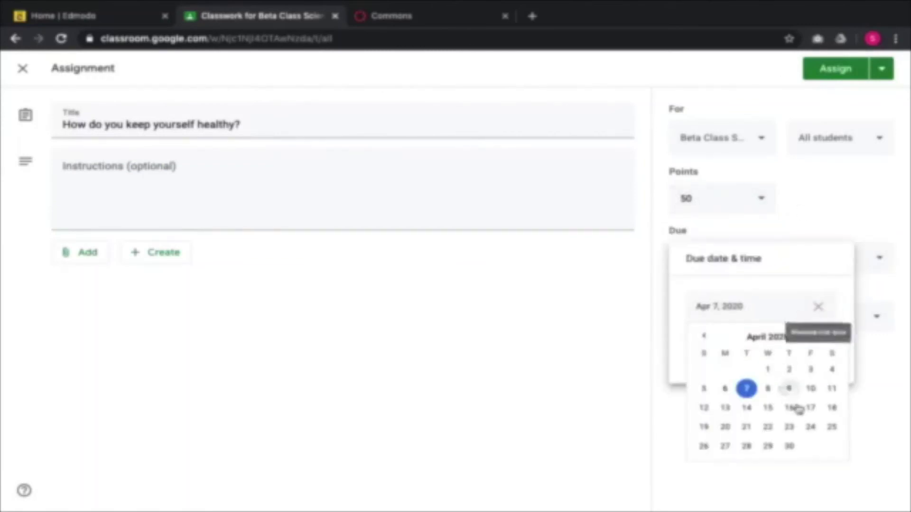
left_click(768, 407)
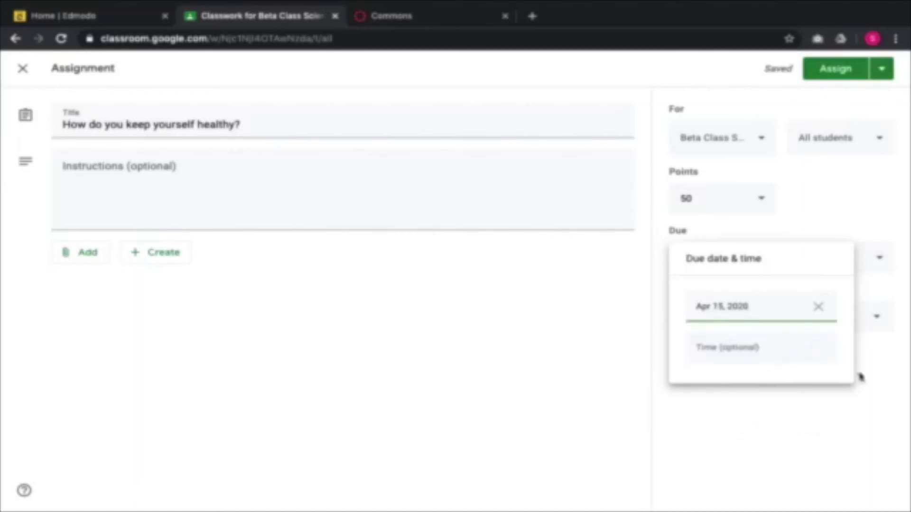
left_click(875, 404)
File the assignment under the "Health" topic, leave its instructions blank, and assign it to the class.
left_click(876, 318)
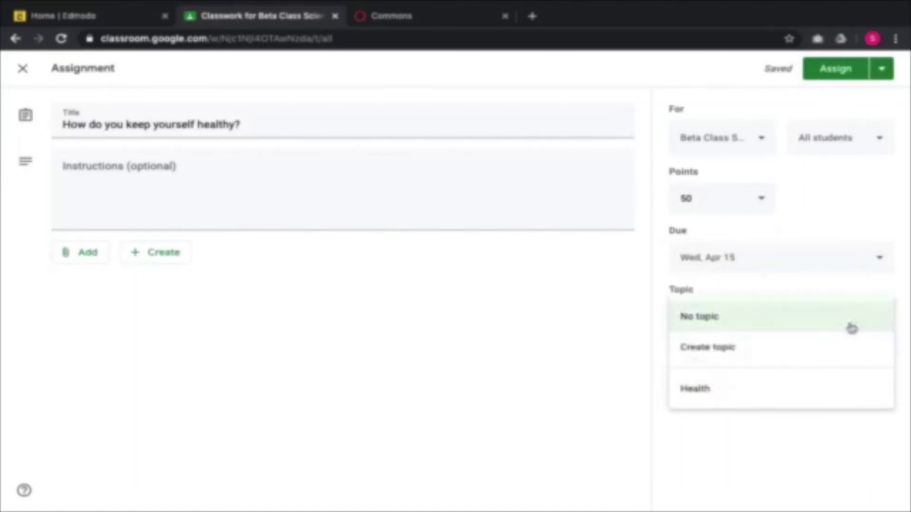
left_click(765, 389)
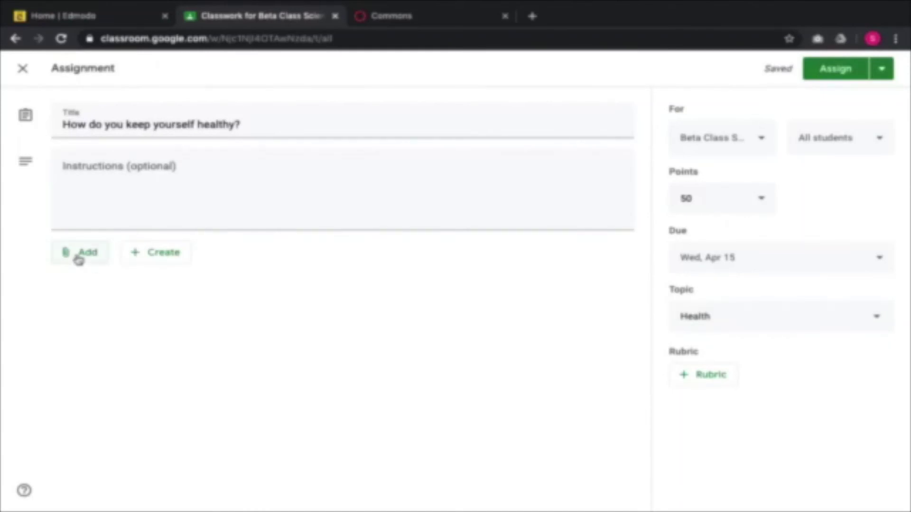
left_click(171, 185)
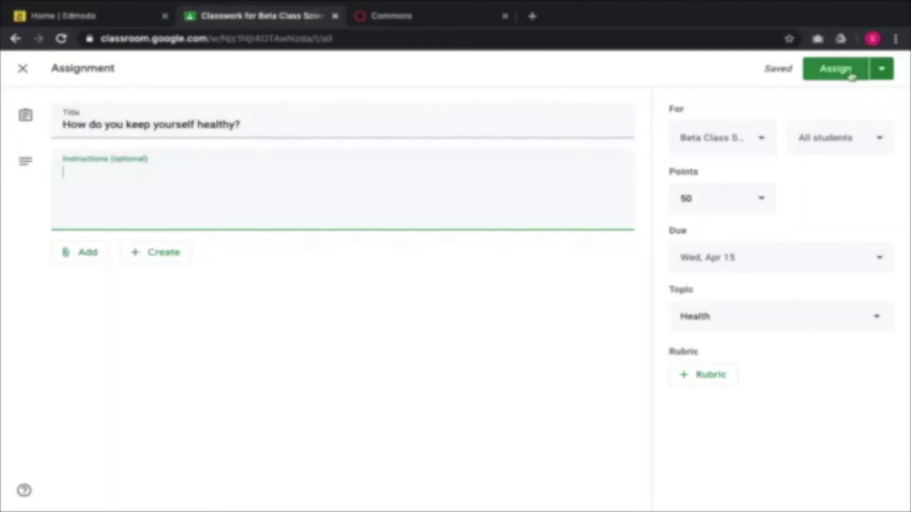
left_click(872, 74)
left_click(848, 69)
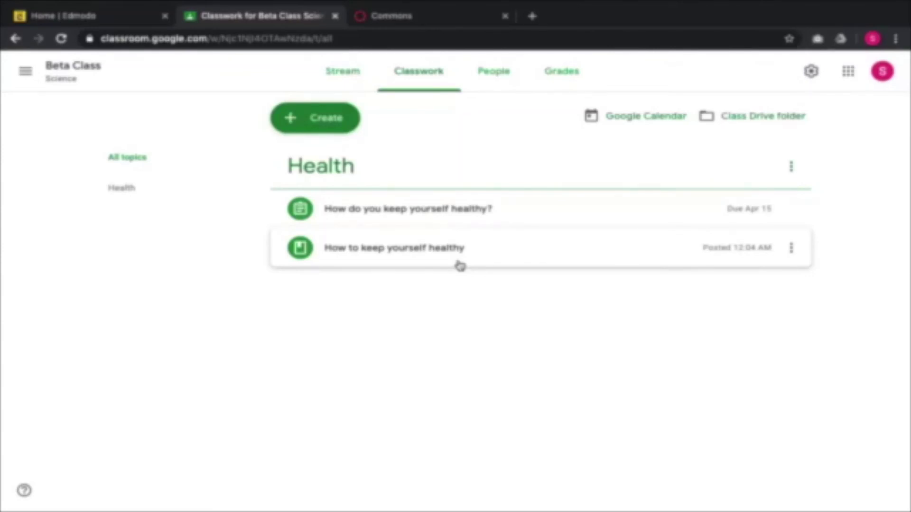
Switch to Canvas Commons and search its shared resources for "math grade 7".
left_click(393, 16)
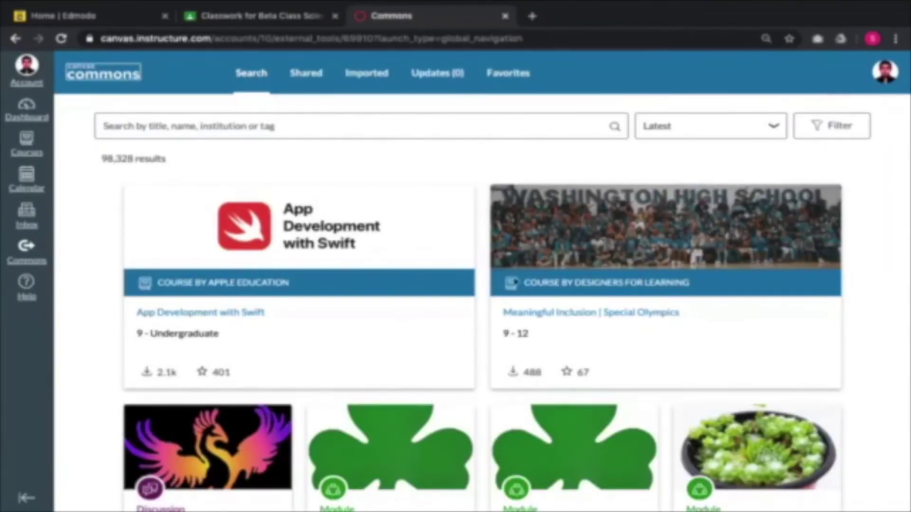
left_click(281, 126)
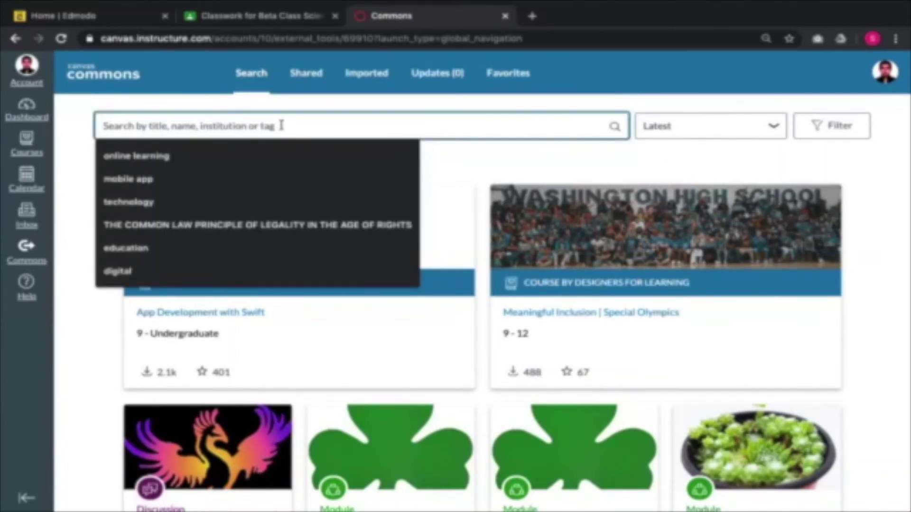
type("math")
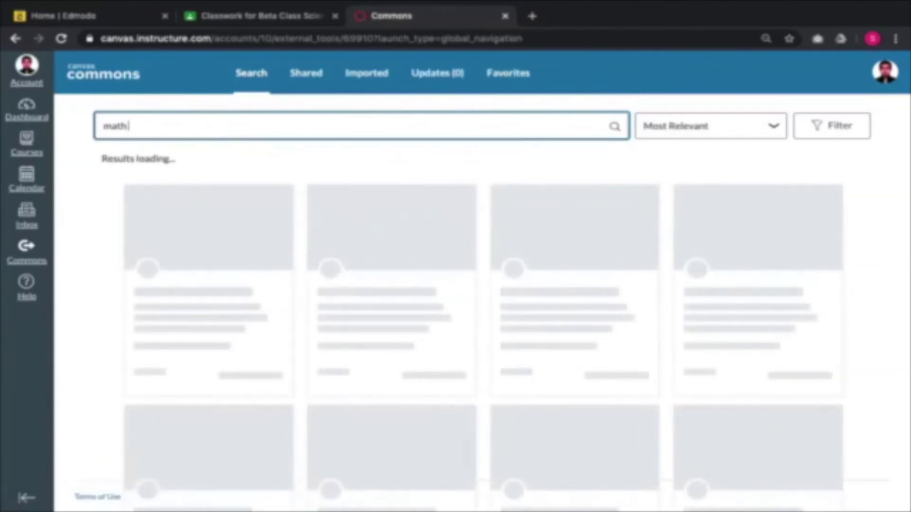
type(" grade ")
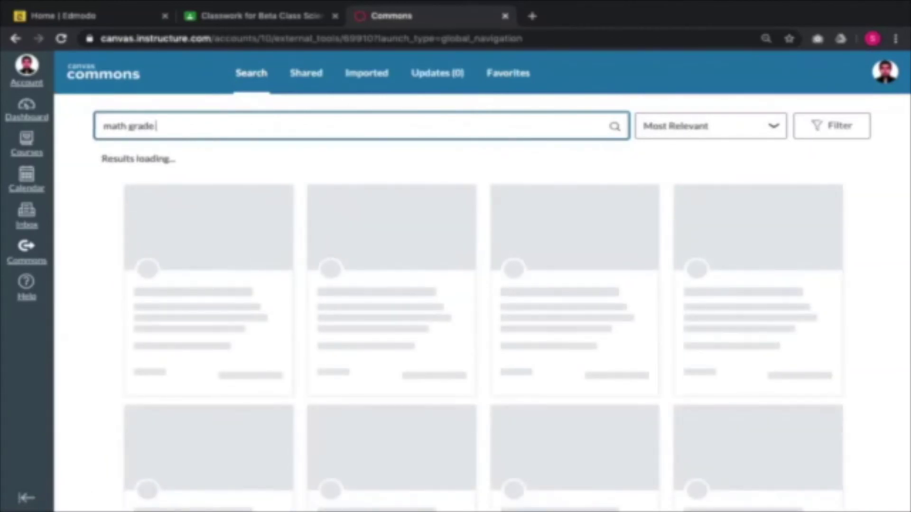
type("7")
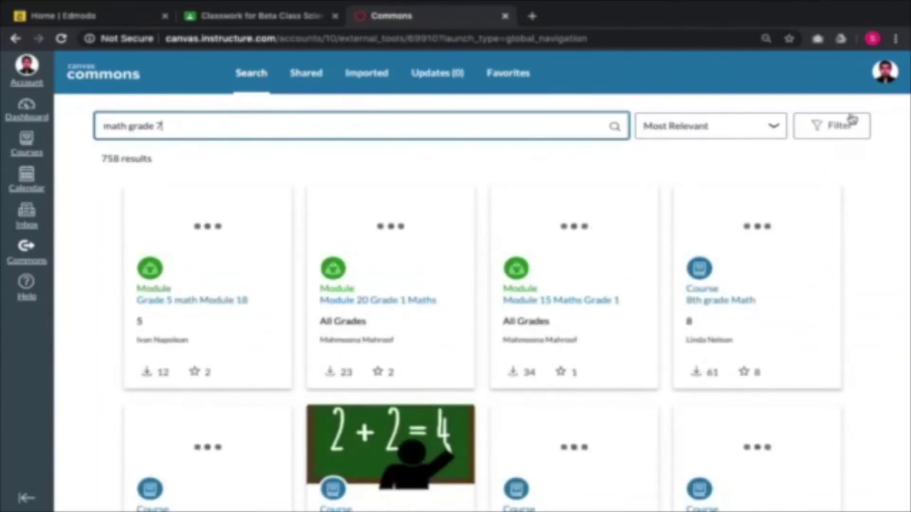
Filter the "math grade 7" search results to show only courses.
left_click(774, 126)
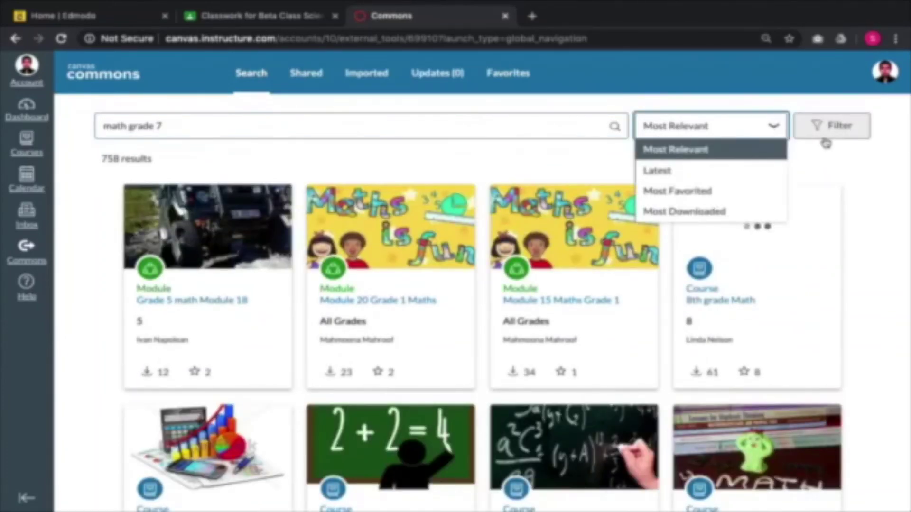
left_click(835, 136)
left_click(835, 137)
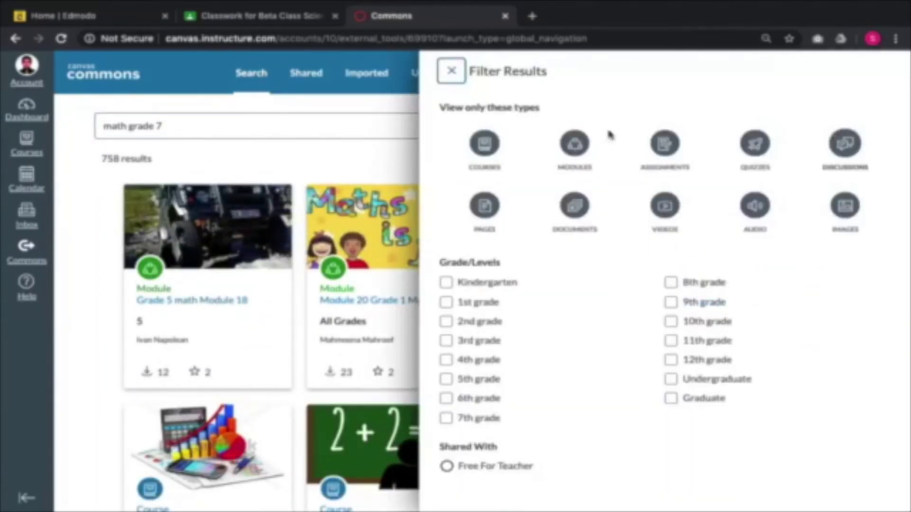
left_click(485, 144)
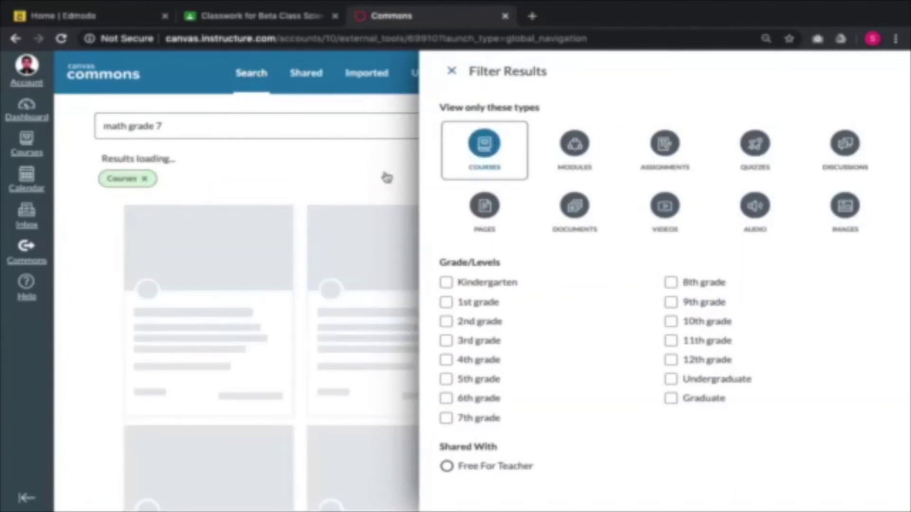
left_click(317, 167)
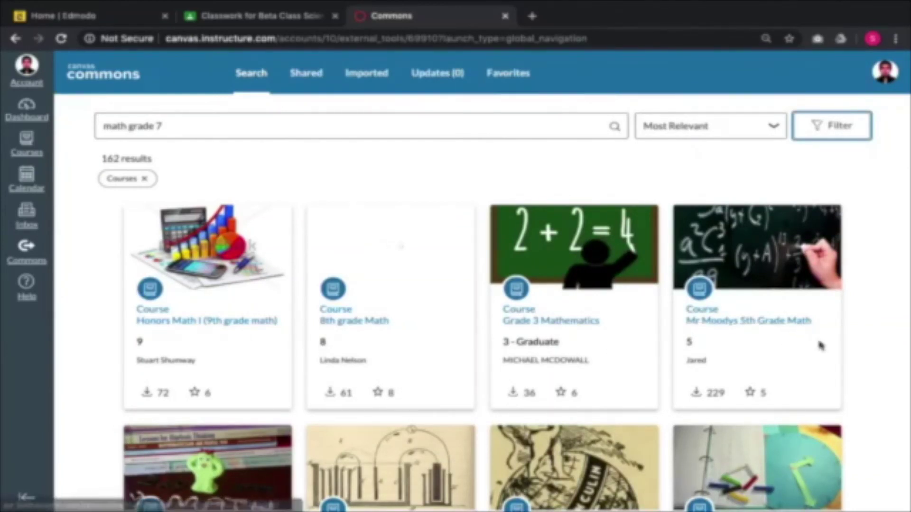
Open the shared "5th Grade Math" course from the results and preview its modules.
scroll(820, 345, "down", 1)
scroll(821, 345, "down", 4)
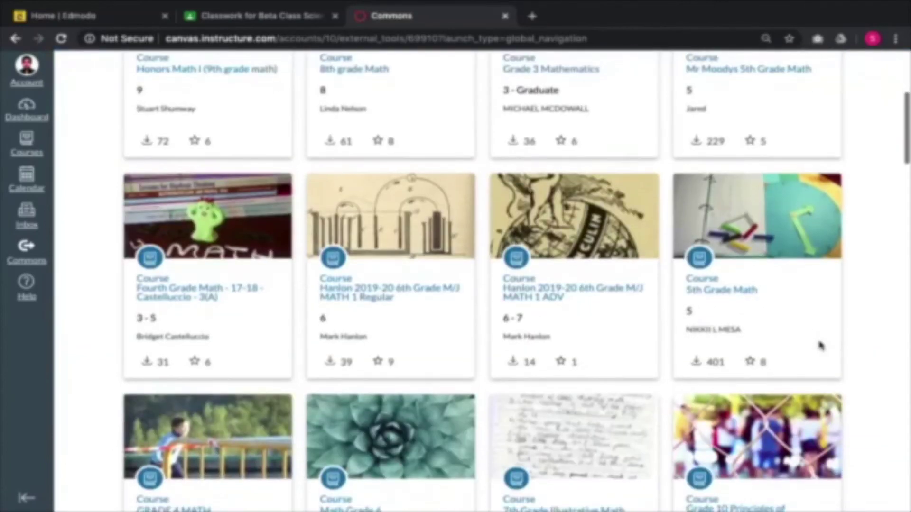
scroll(821, 345, "down", 1)
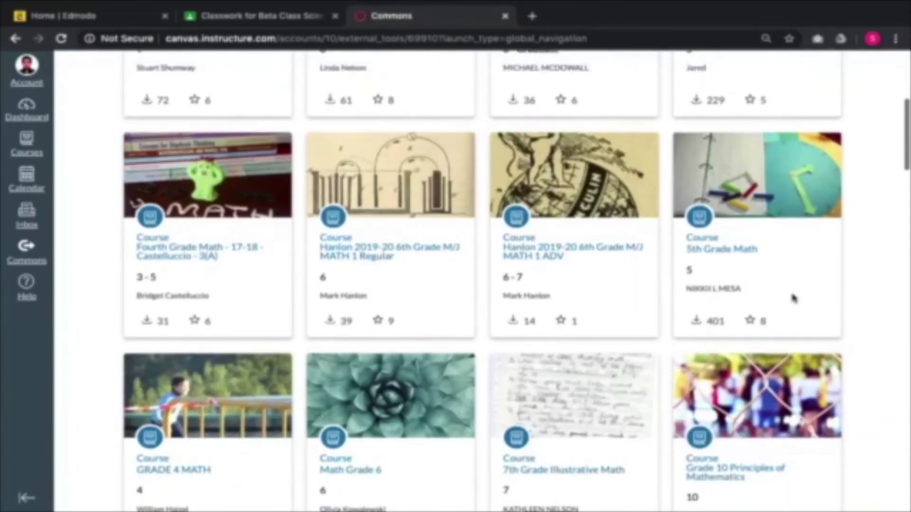
left_click(729, 251)
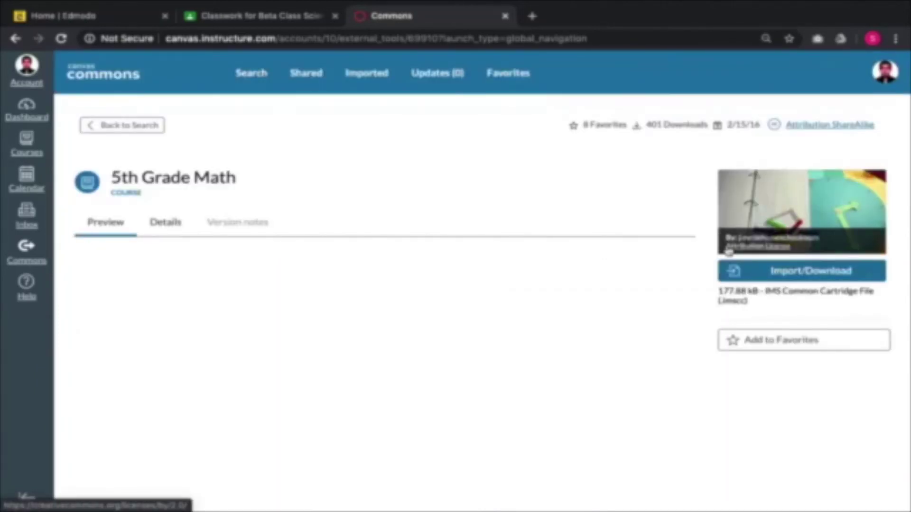
left_click(729, 253)
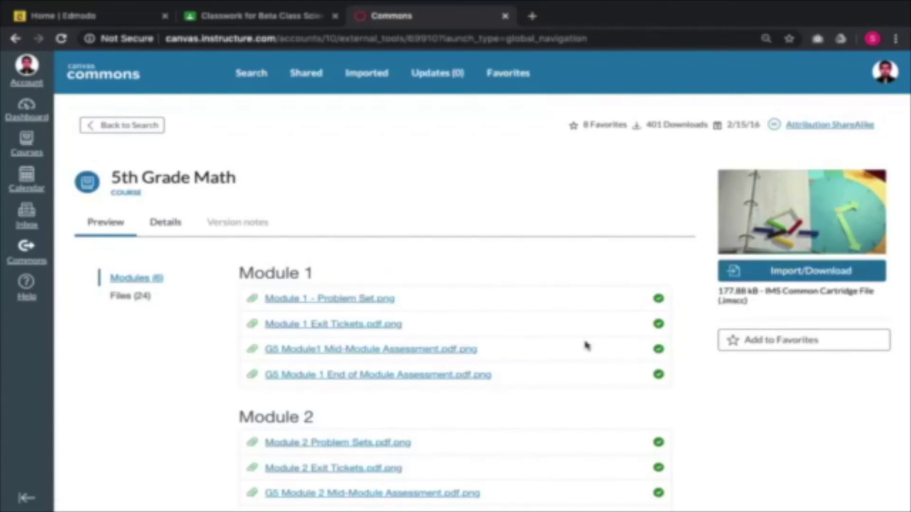
scroll(587, 346, "down", 3)
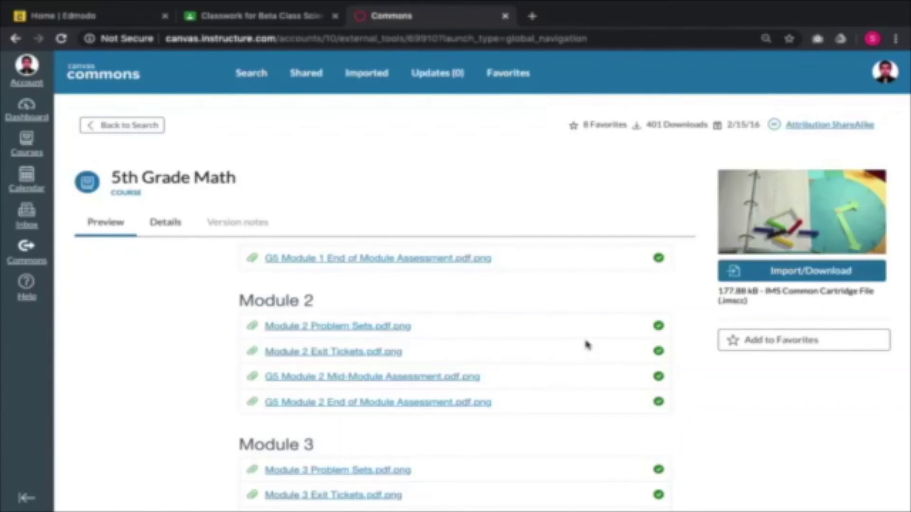
scroll(586, 344, "up", 3)
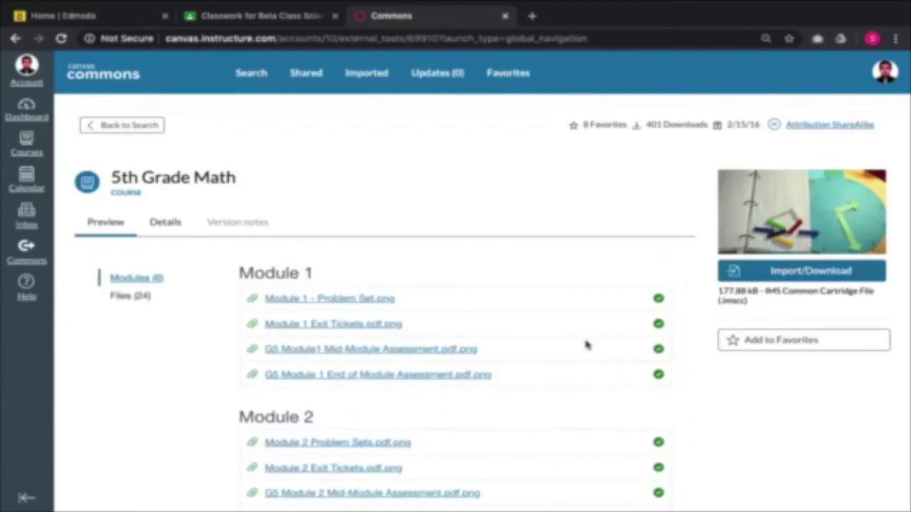
Import the 5th Grade Math course into the "Canvas LMS webinar" course.
left_click(780, 275)
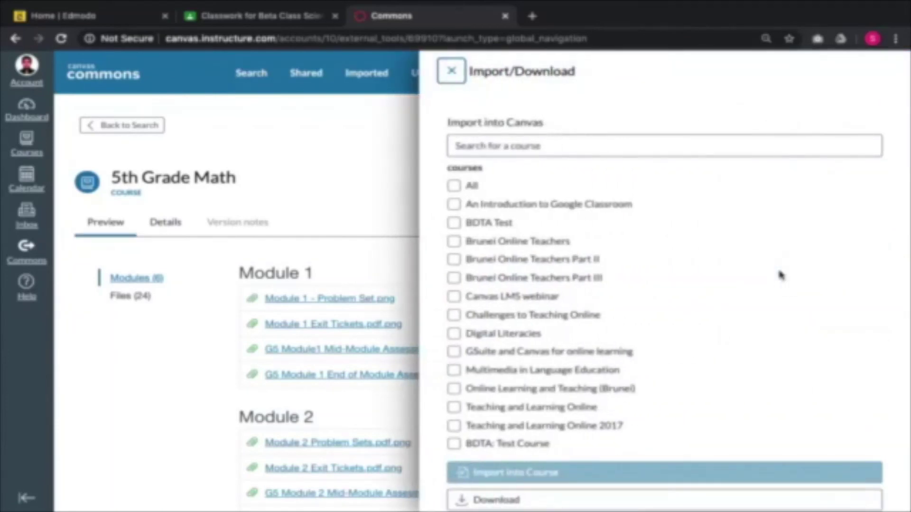
left_click(454, 297)
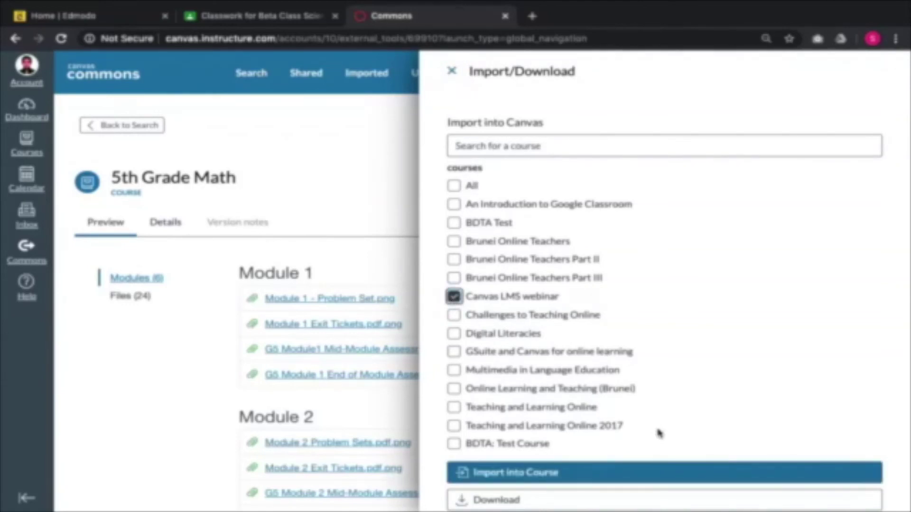
left_click(644, 471)
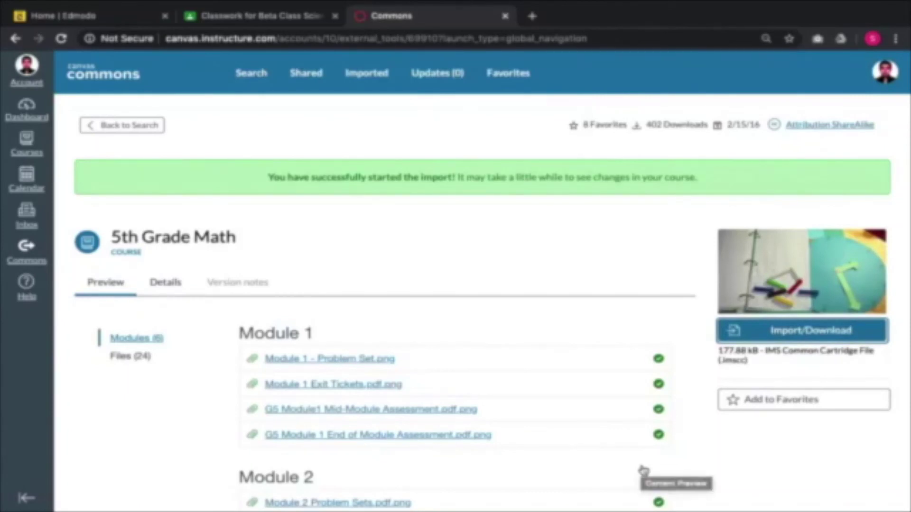
scroll(644, 472, "down", 6)
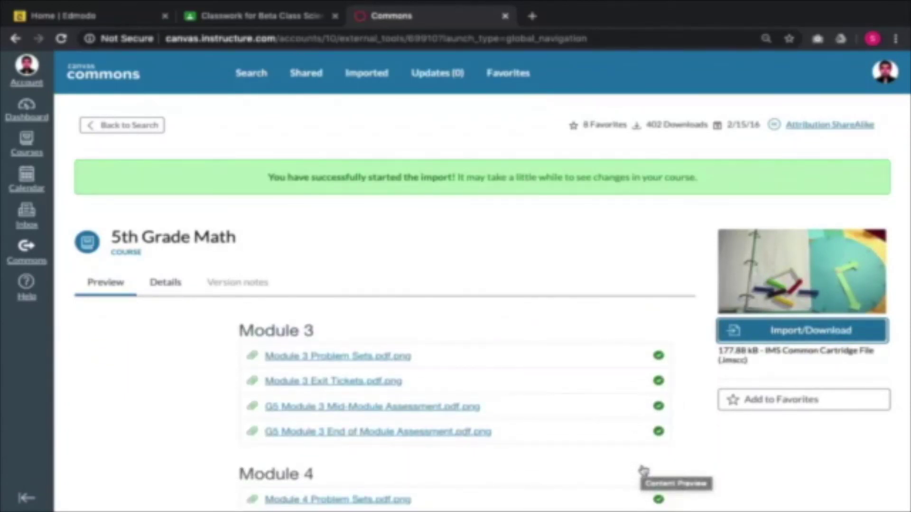
Return to the dashboard and open the "Canvas LMS webinar" course.
left_click(37, 114)
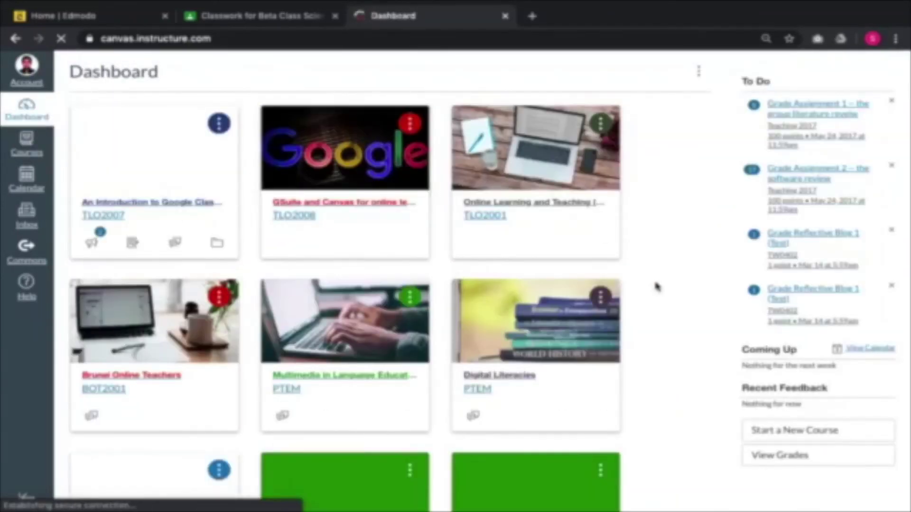
scroll(701, 321, "down", 5)
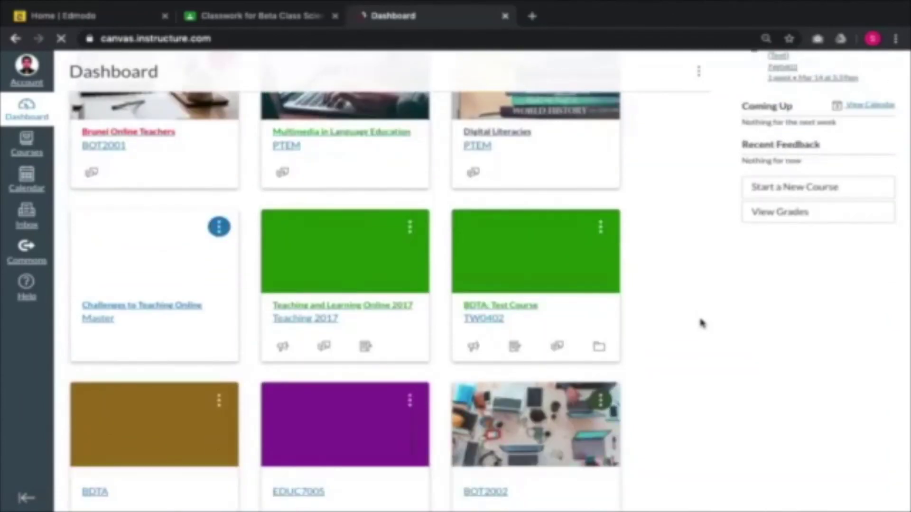
scroll(701, 322, "down", 3)
scroll(701, 322, "down", 3)
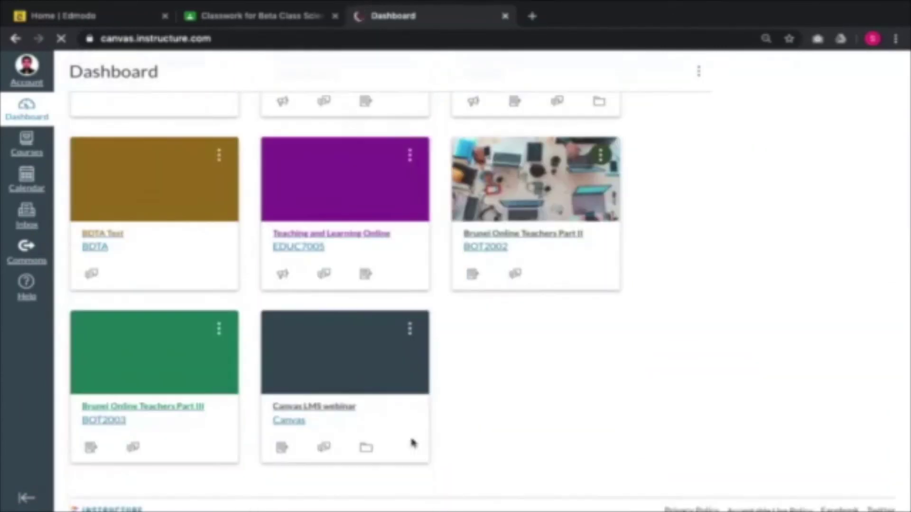
left_click(306, 415)
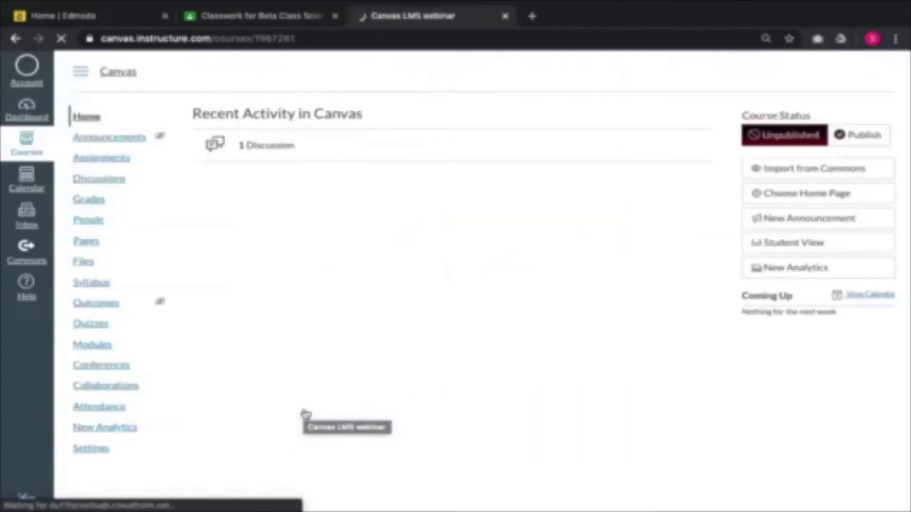
Look through the course cards on the Canvas dashboard, from the first courses down to the last.
key("ctrl+1")
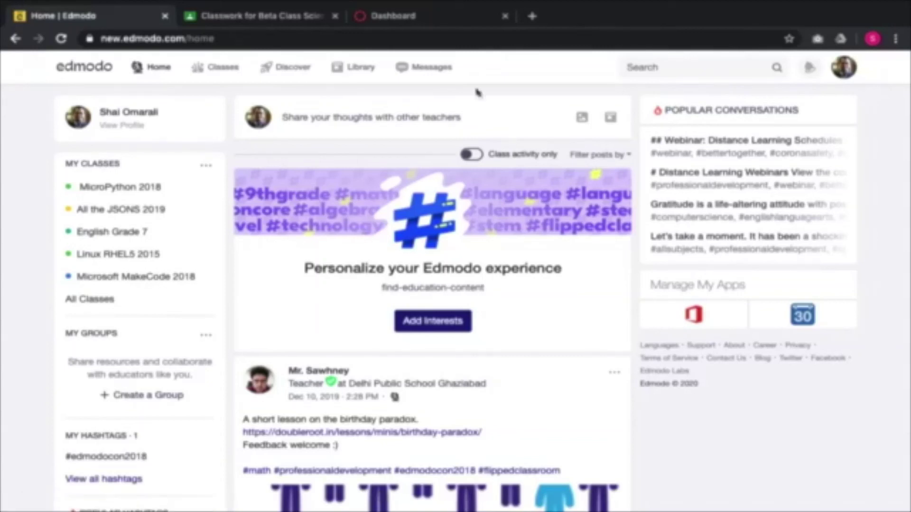
left_click(445, 14)
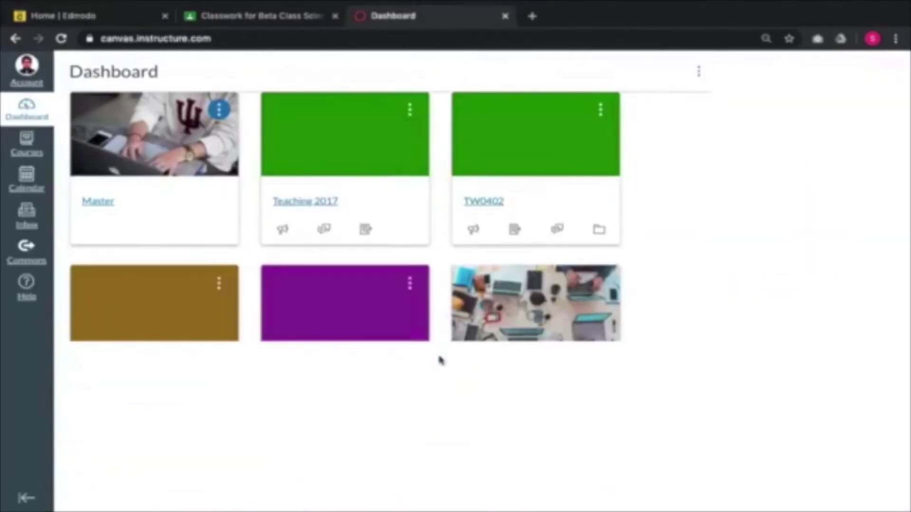
scroll(439, 360, "down", 3)
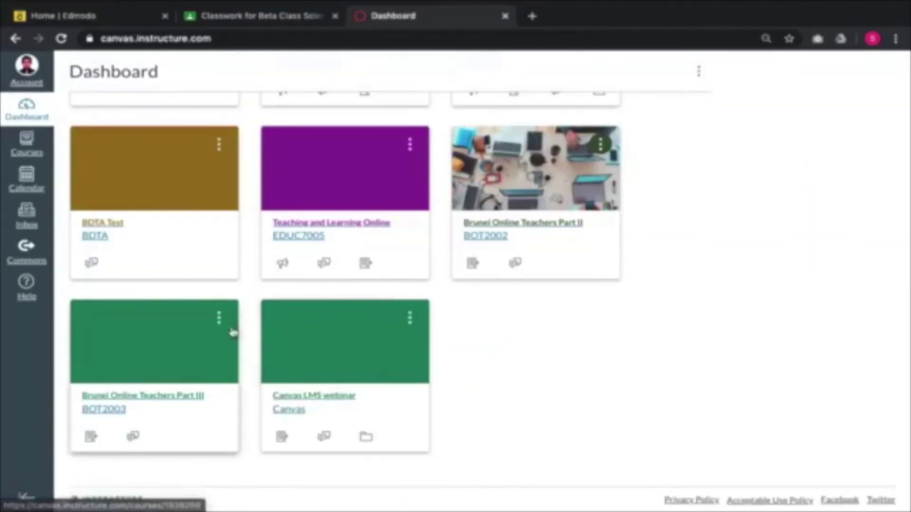
scroll(235, 330, "up", 2)
scroll(238, 328, "up", 3)
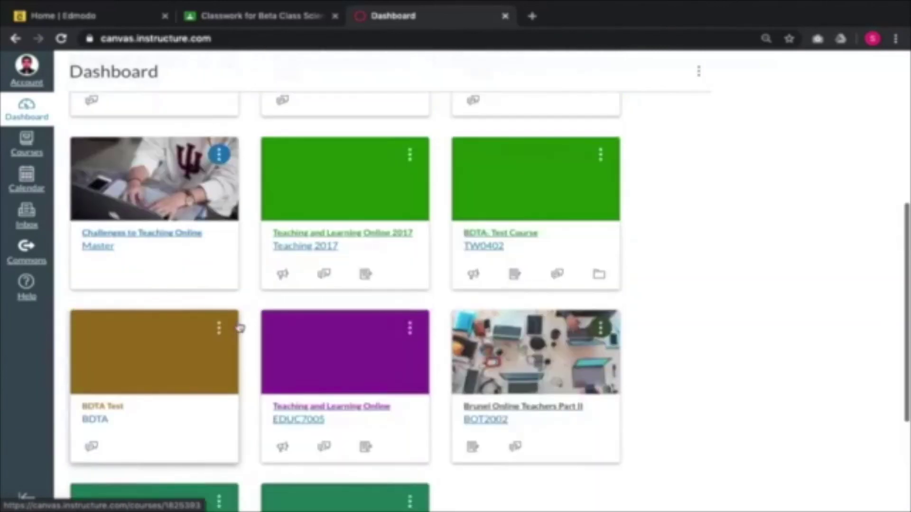
scroll(239, 329, "up", 5)
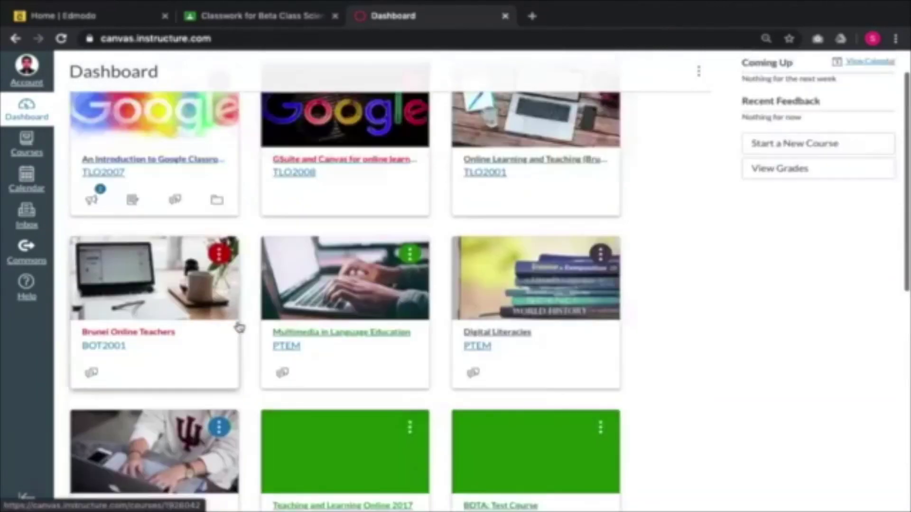
scroll(240, 328, "down", 4)
scroll(240, 327, "down", 6)
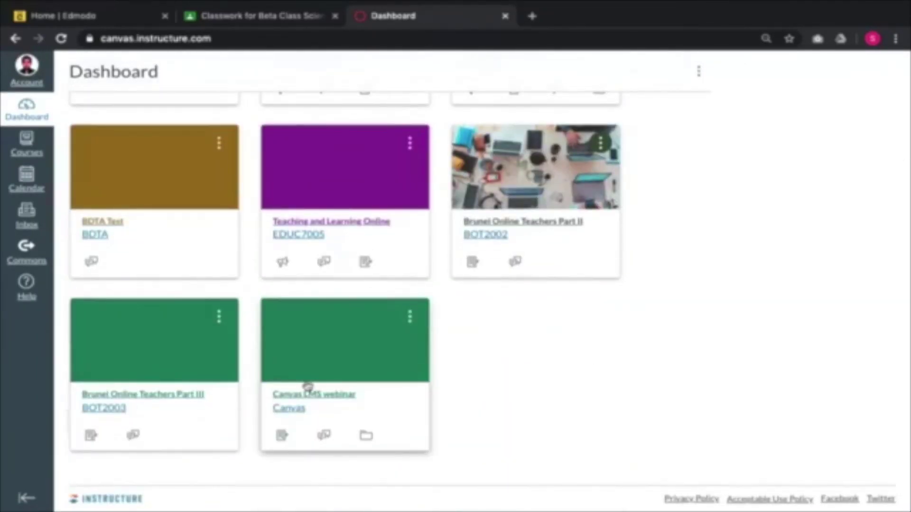
Open the modules of the "Canvas LMS webinar" course and look through the imported 5th Grade Math content.
left_click(311, 399)
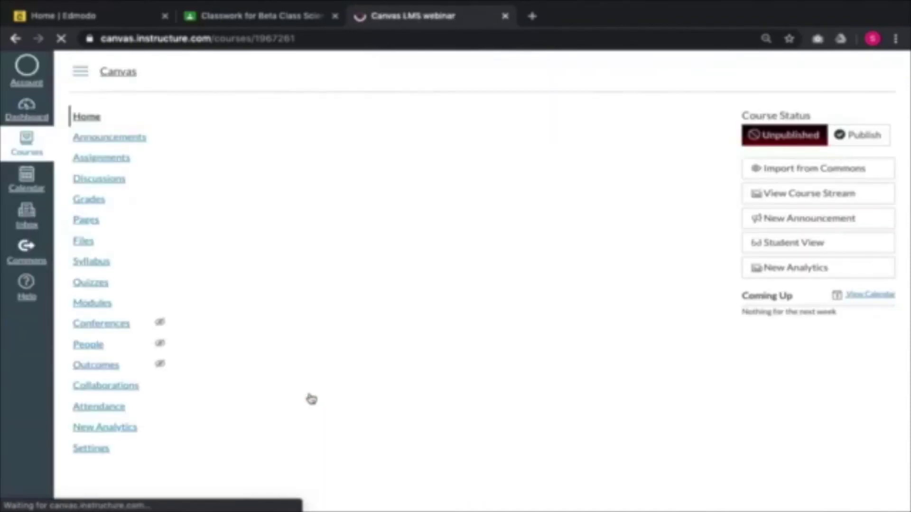
left_click(93, 304)
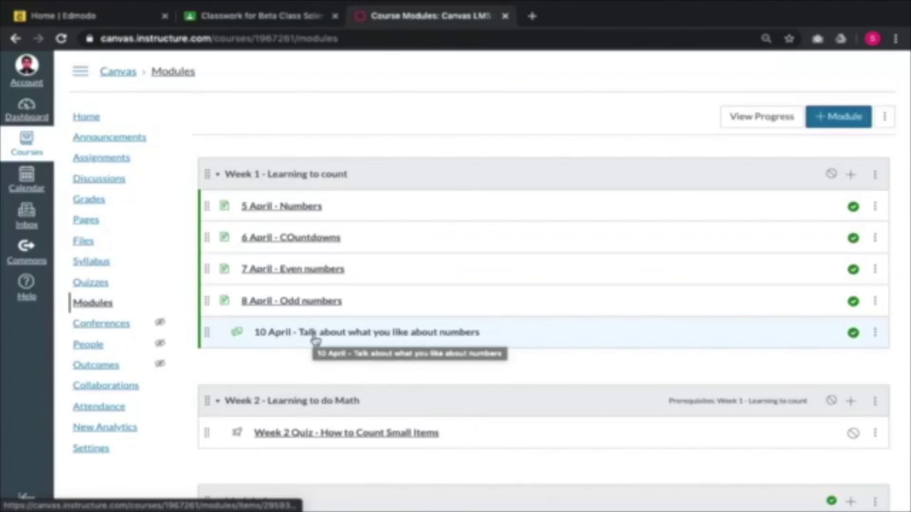
scroll(318, 346, "down", 9)
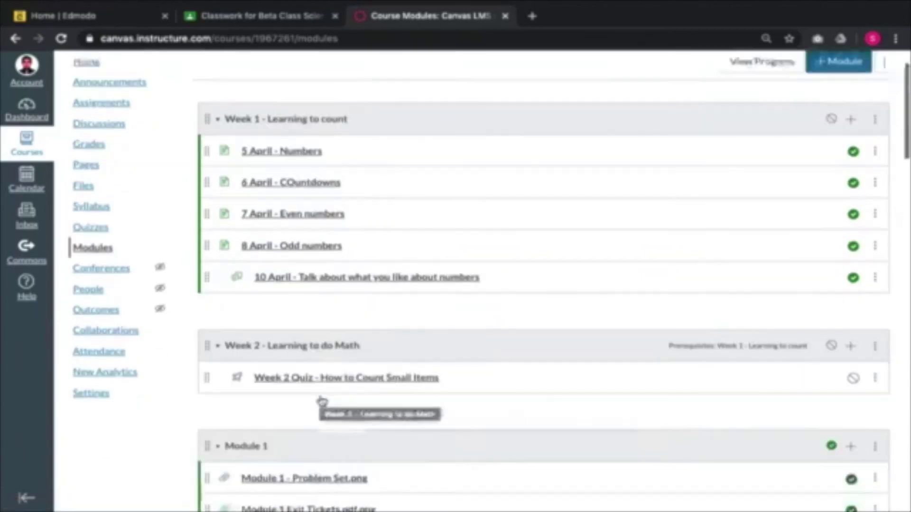
scroll(322, 401, "down", 3)
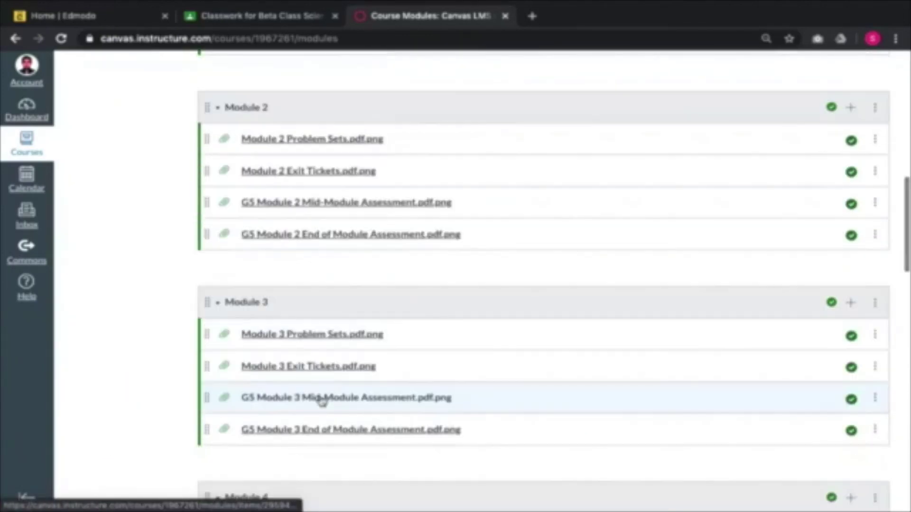
Switch to Edmodo and open the "English Grade 7" class from the list of classes.
left_click(104, 21)
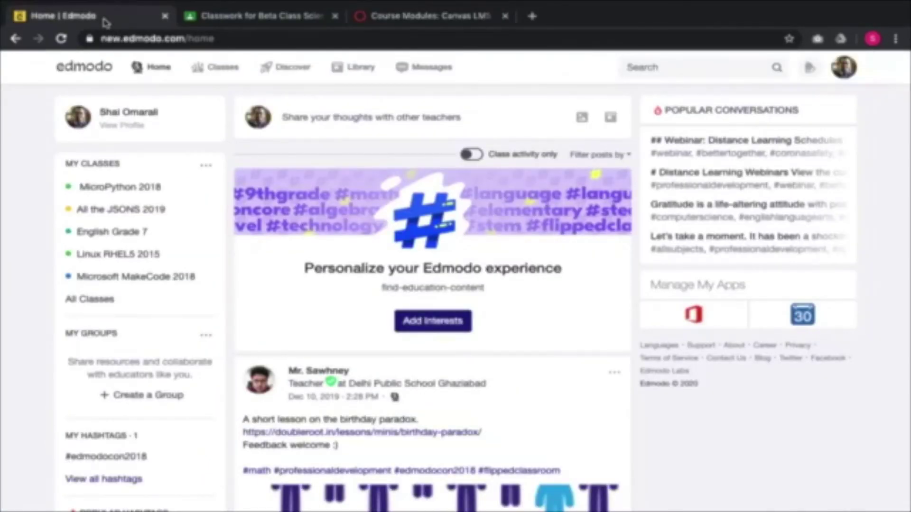
left_click(230, 68)
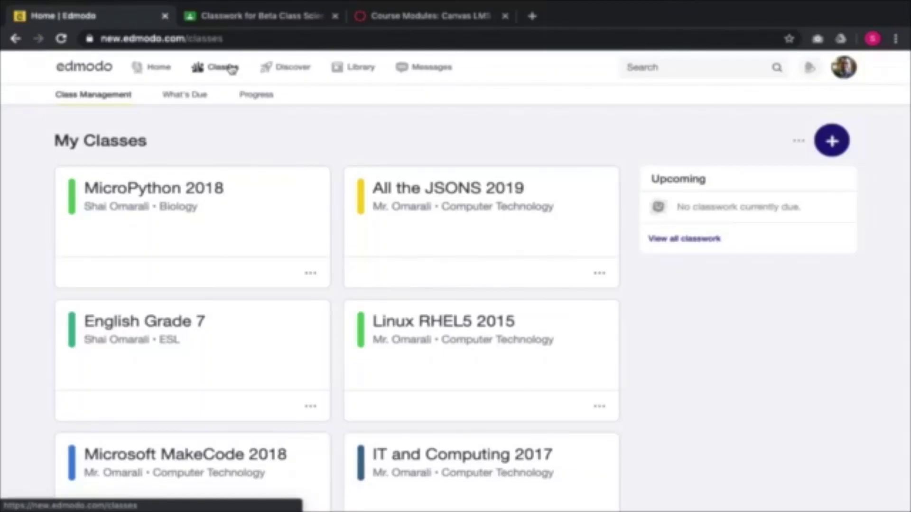
scroll(390, 401, "down", 4)
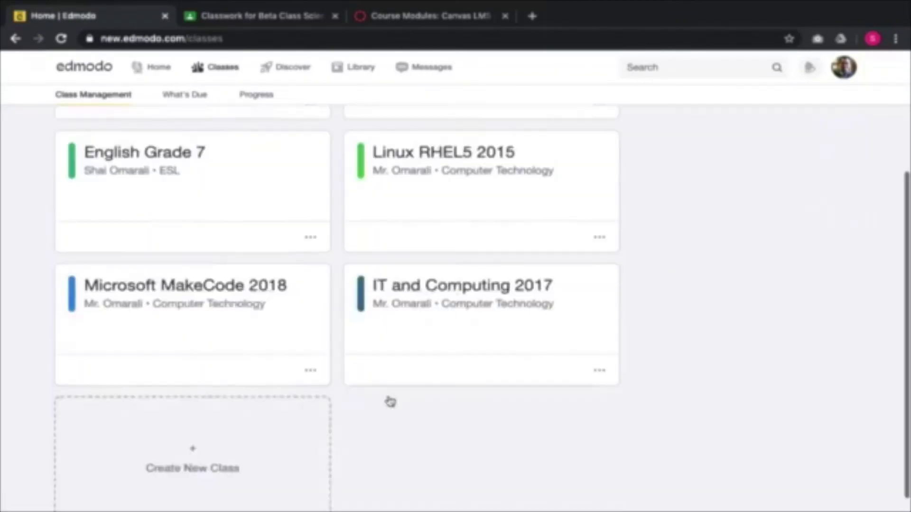
scroll(243, 331, "up", 5)
left_click(163, 326)
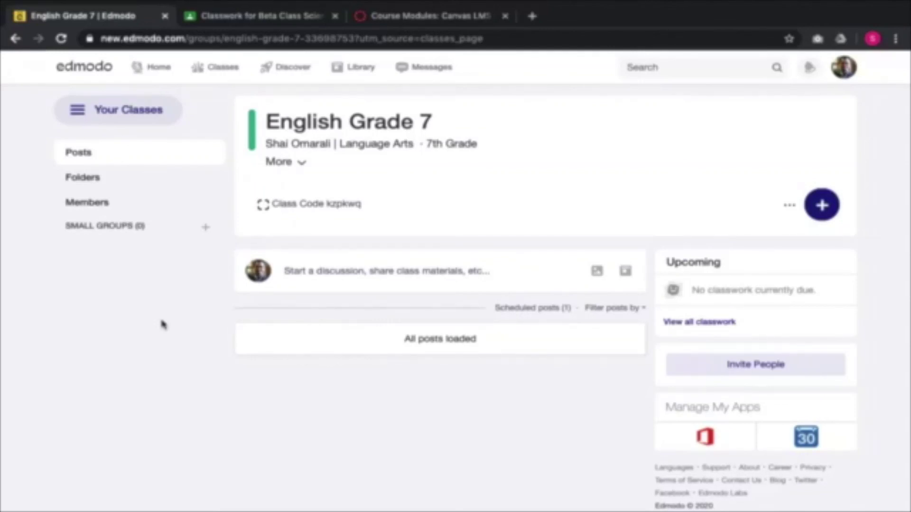
Start a new post in the English Grade 7 class with the text "This is a post meant to be for later".
left_click(423, 260)
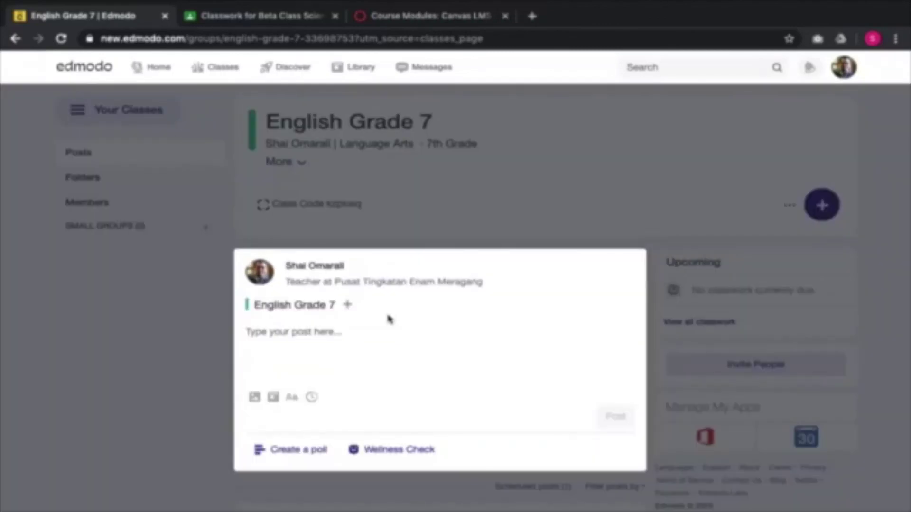
left_click(316, 338)
type("This is")
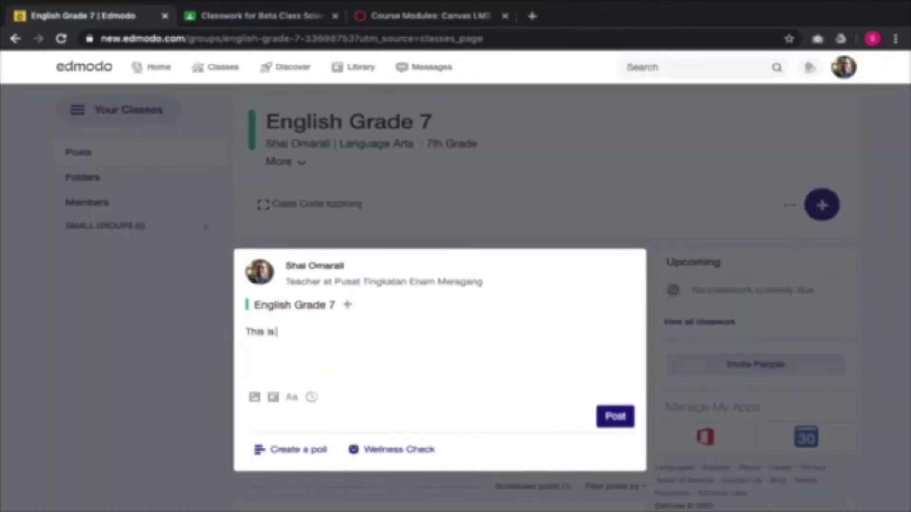
type(" a post meant gt b")
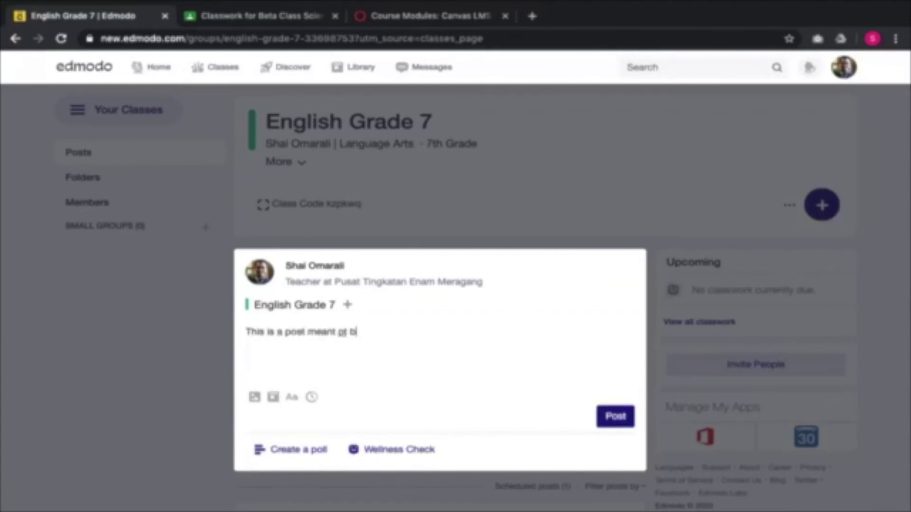
key("BackSpace")
key("BackSpace")
key("BackSpace")
key("BackSpace")
type("to be for later")
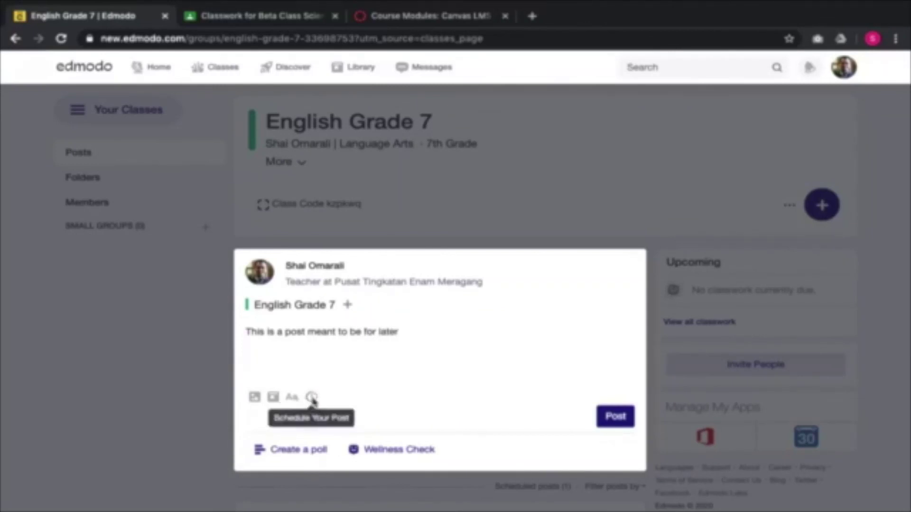
Set the post's schedule to April 10, 2020 at 1:00 AM and save the date and time.
left_click(312, 398)
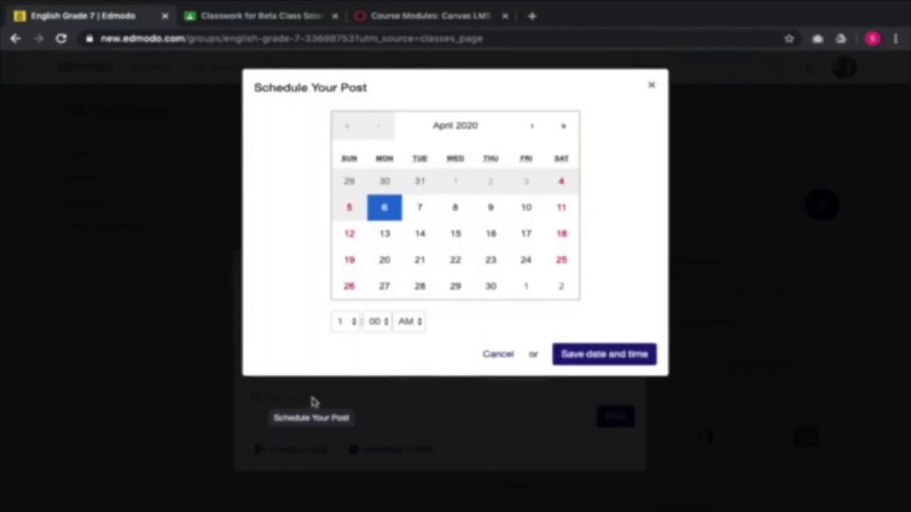
left_click(530, 209)
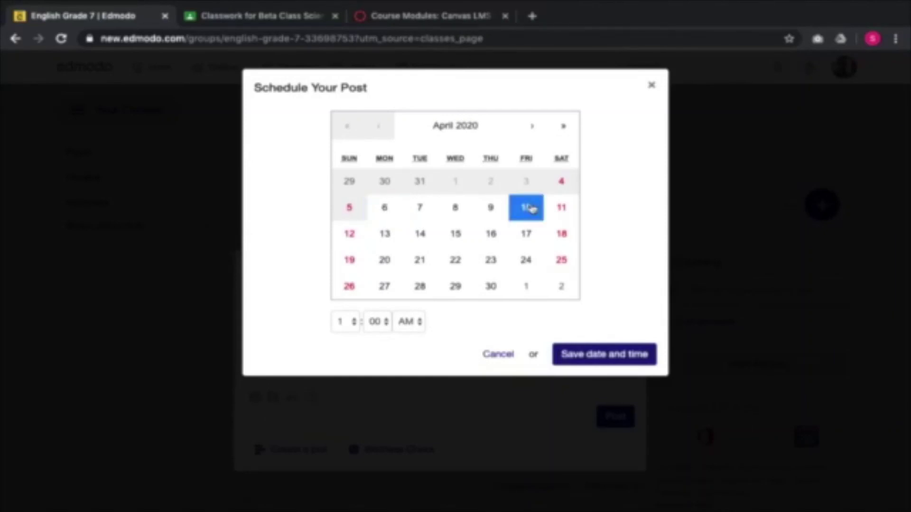
left_click(598, 362)
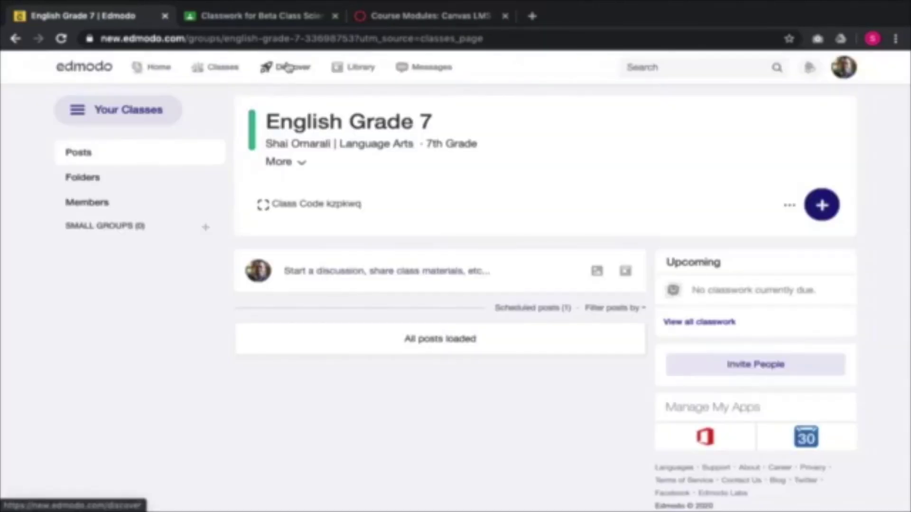
Open Edmodo's Discover page, look through its games and launch the Survivor Game.
left_click(289, 67)
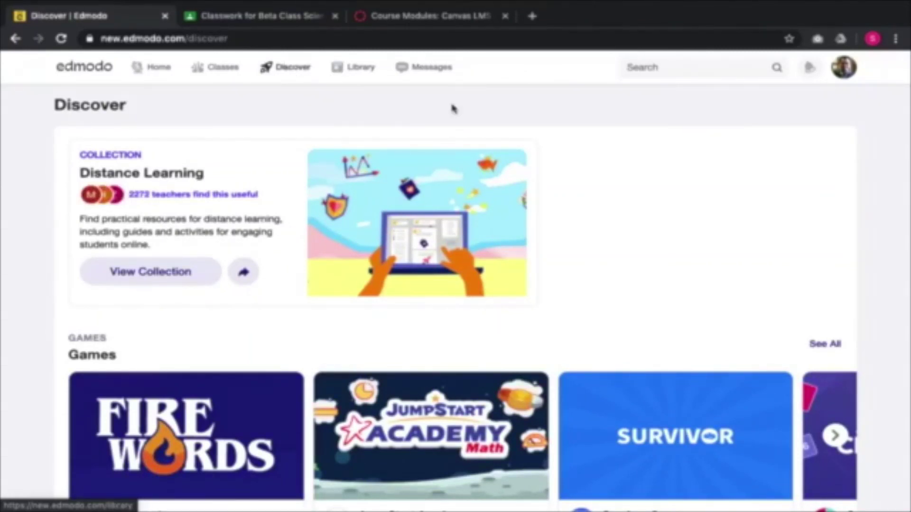
scroll(677, 201, "down", 3)
scroll(677, 204, "up", 1)
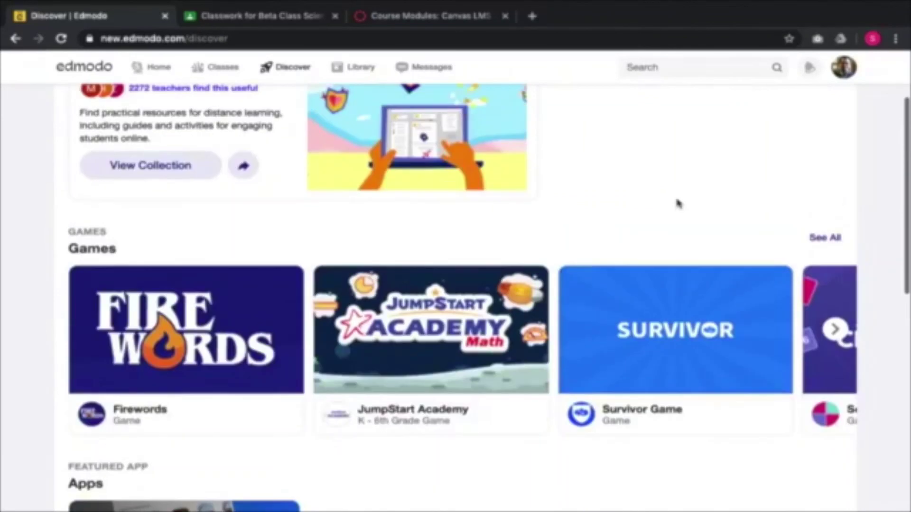
mouse_move(655, 329)
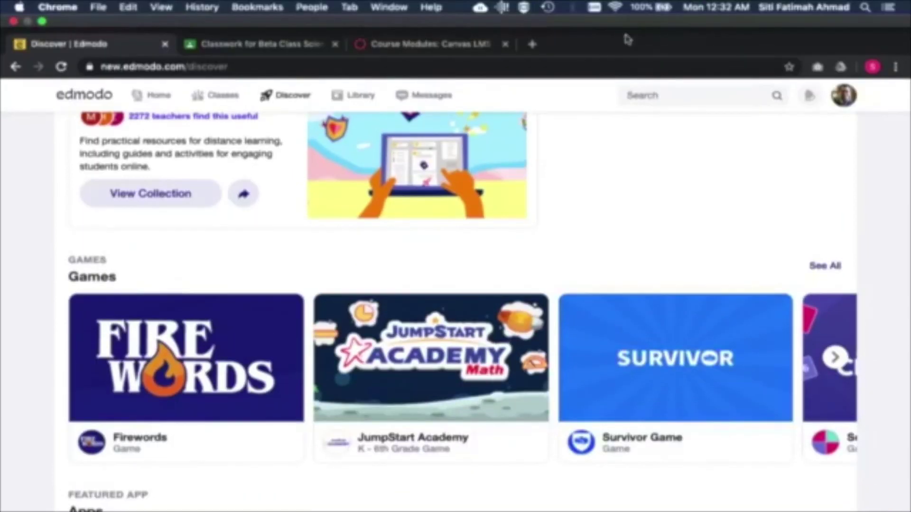
mouse_move(612, 348)
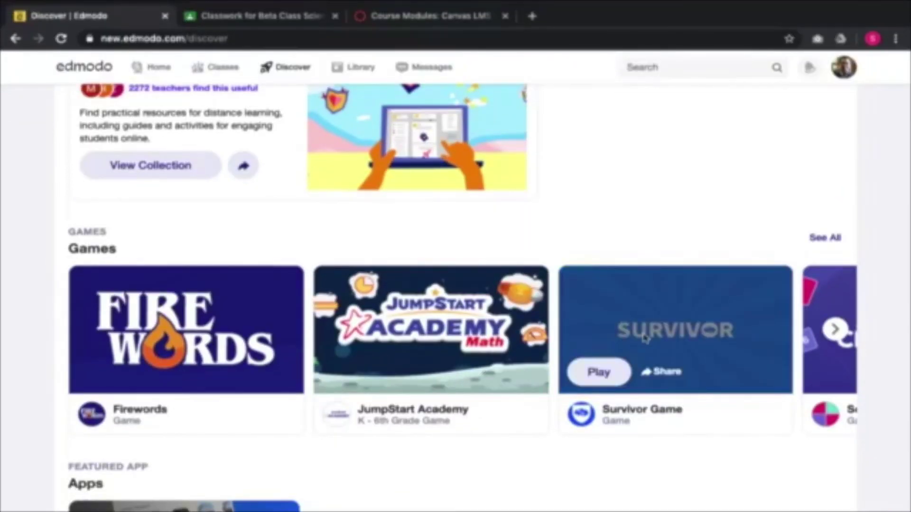
left_click(602, 373)
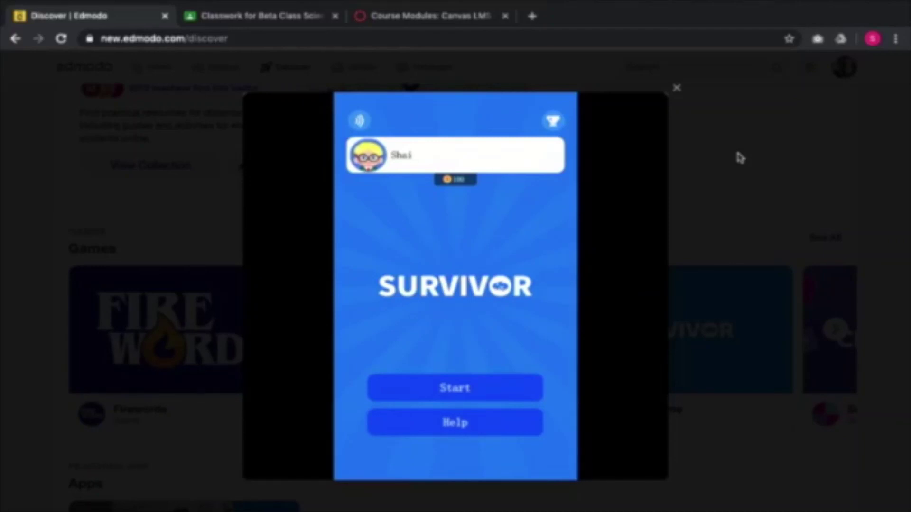
Play a round of Survivor with the answers "lively", "persecute" and "less", restart it and close the game.
left_click(456, 388)
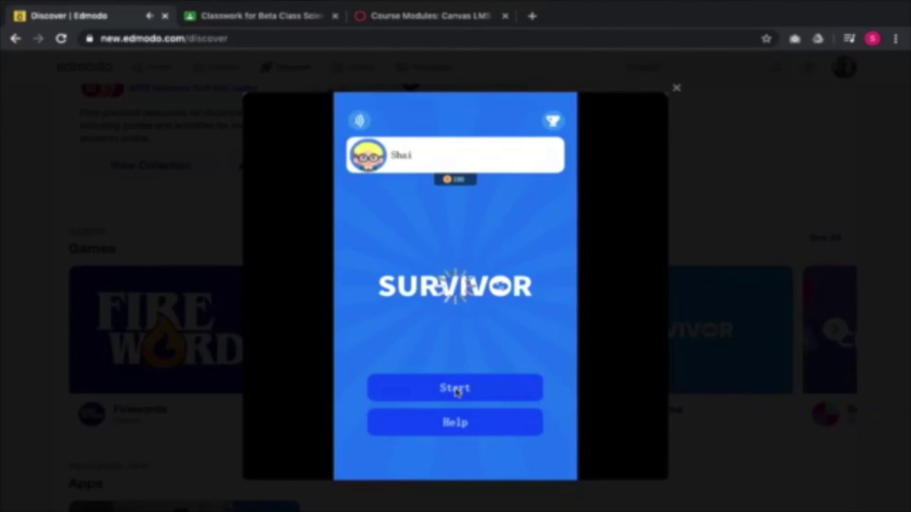
left_click(456, 388)
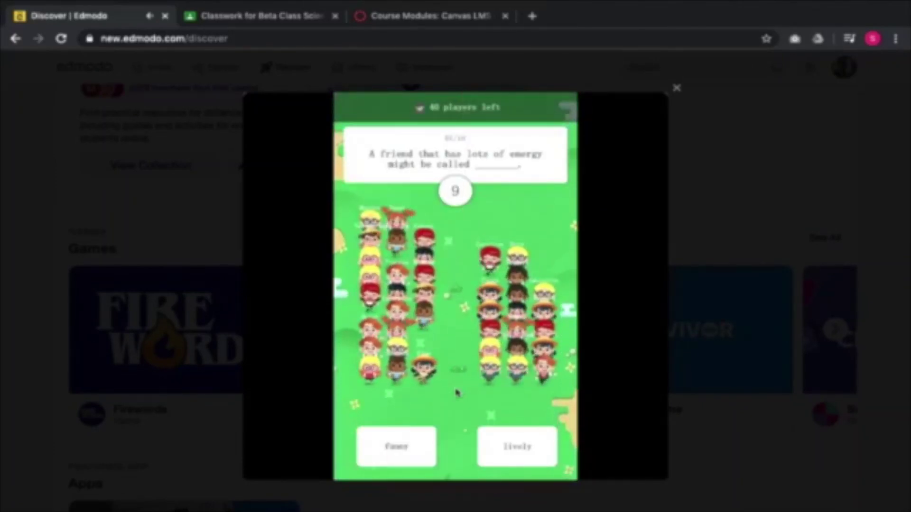
left_click(523, 447)
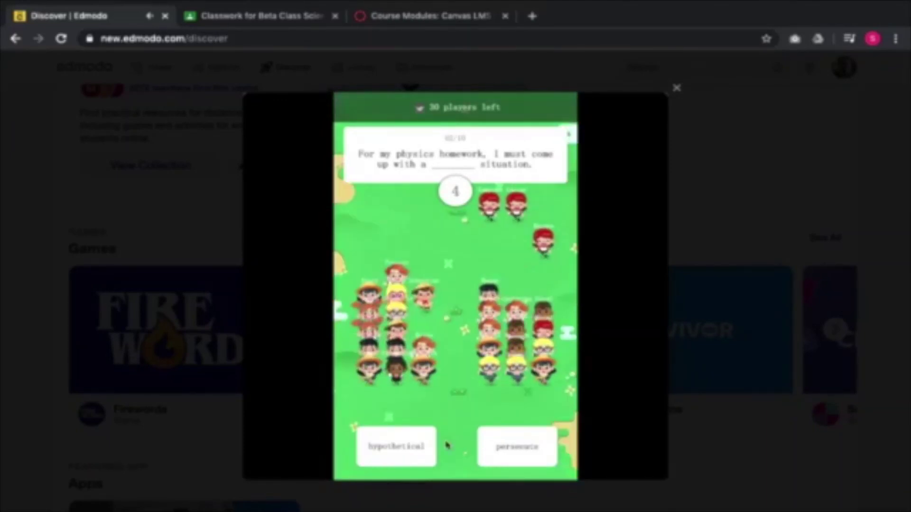
left_click(519, 453)
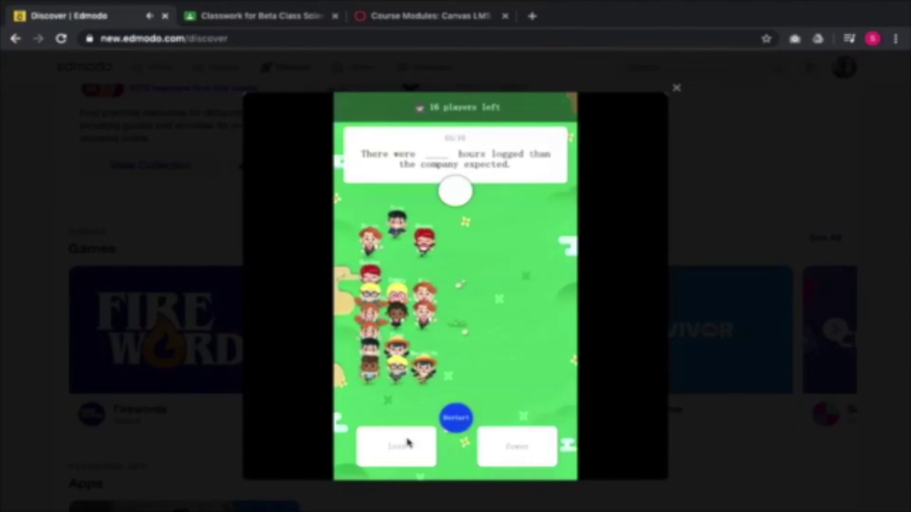
left_click(408, 444)
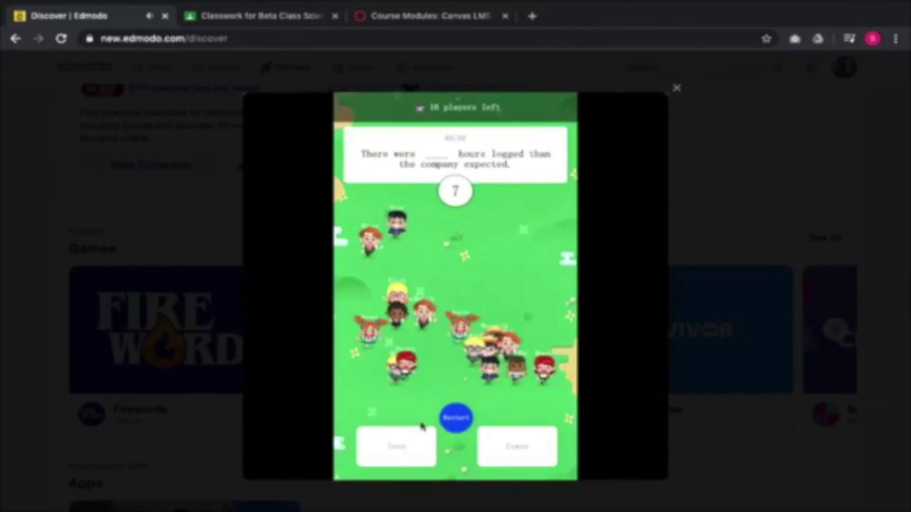
left_click(456, 418)
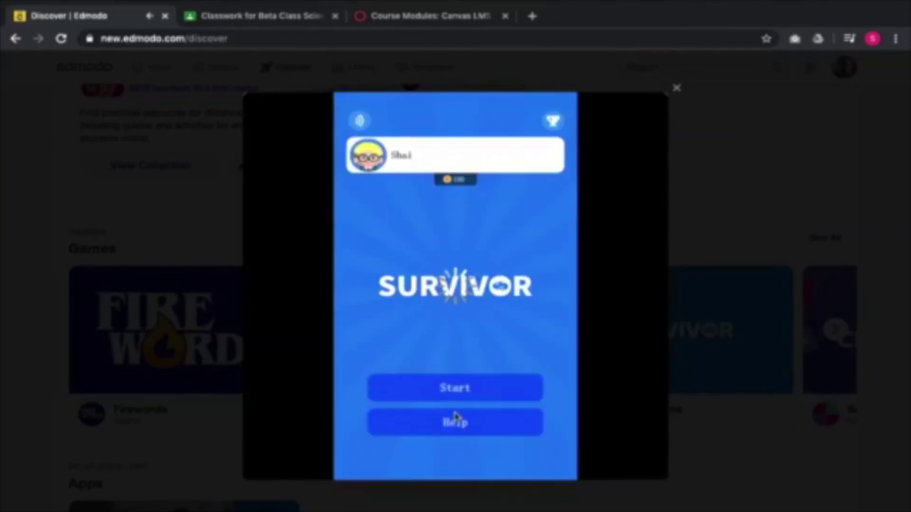
left_click(454, 420)
left_click(677, 88)
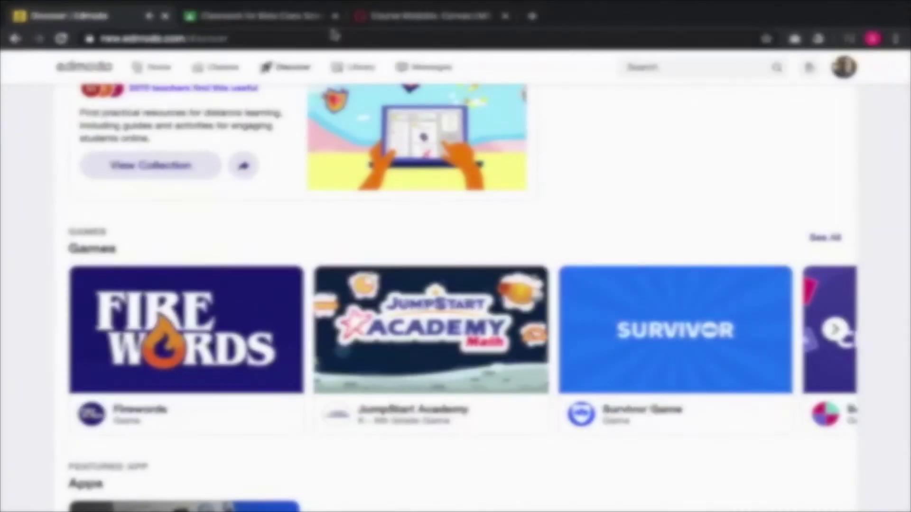
Look at the Beta Class classwork in Google Classroom, and switch to the Canvas course modules to open the course's Attendance page.
left_click(277, 19)
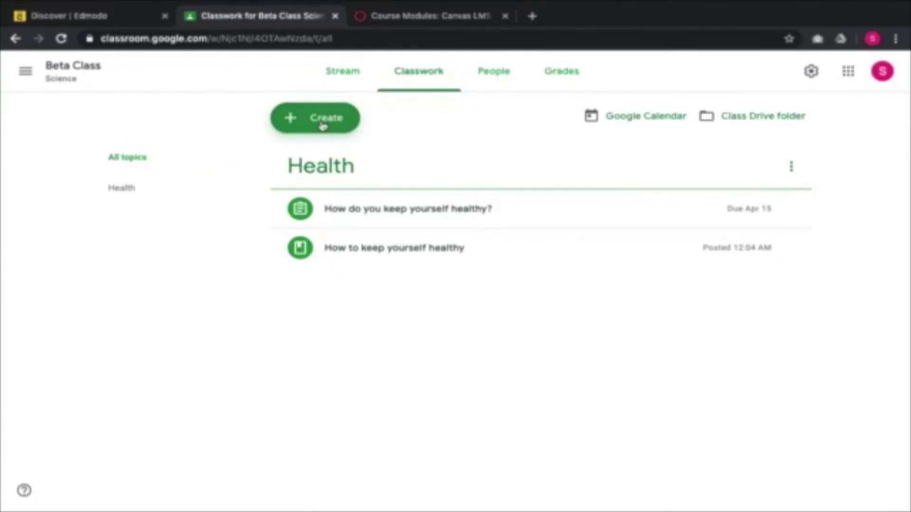
left_click(426, 17)
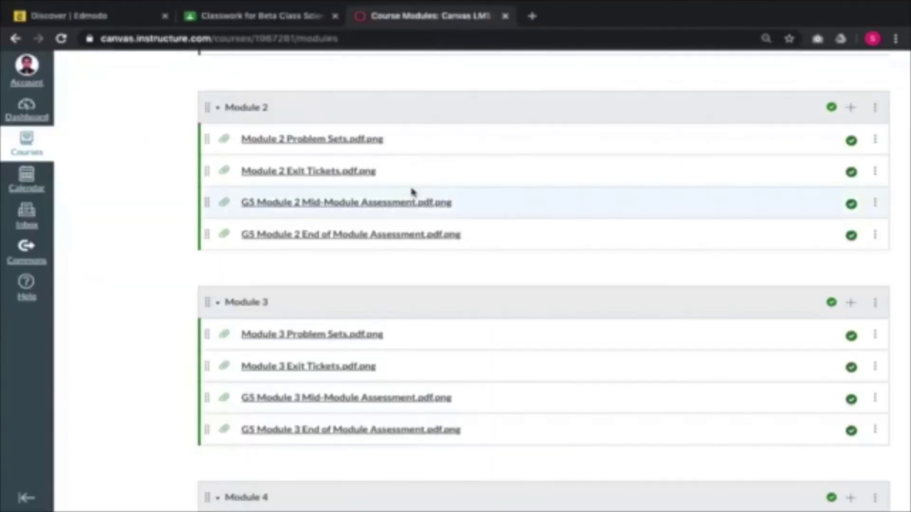
scroll(414, 189, "up", 10)
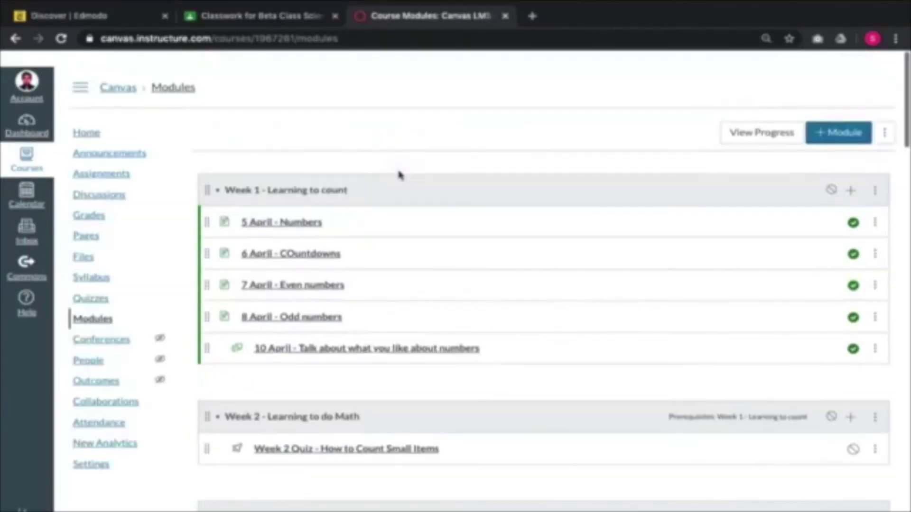
scroll(398, 175, "down", 3)
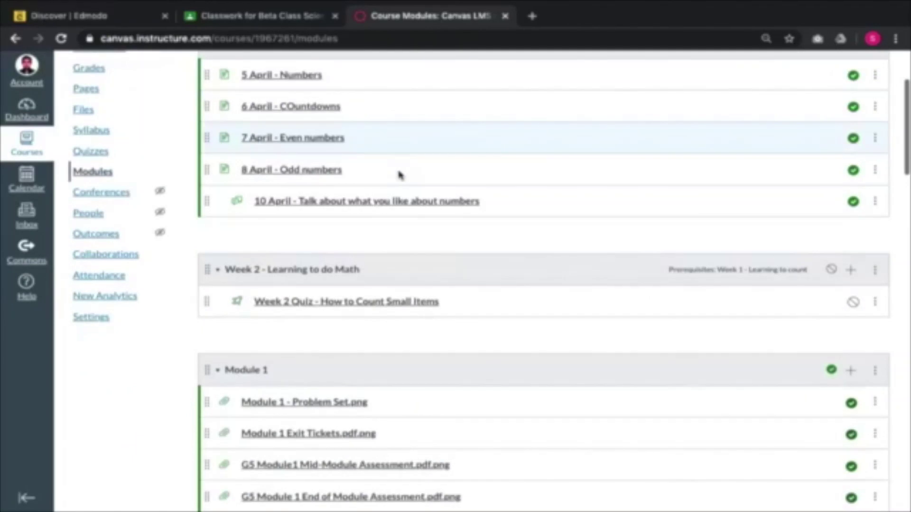
left_click(111, 283)
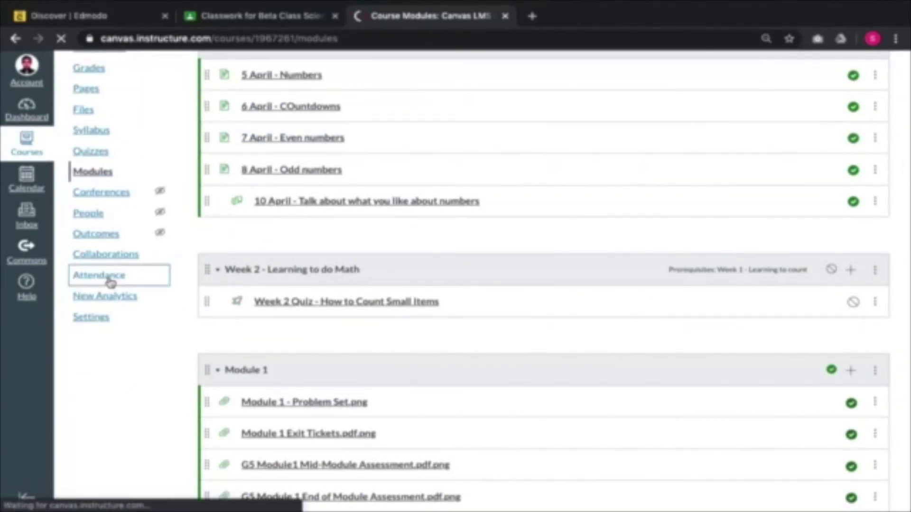